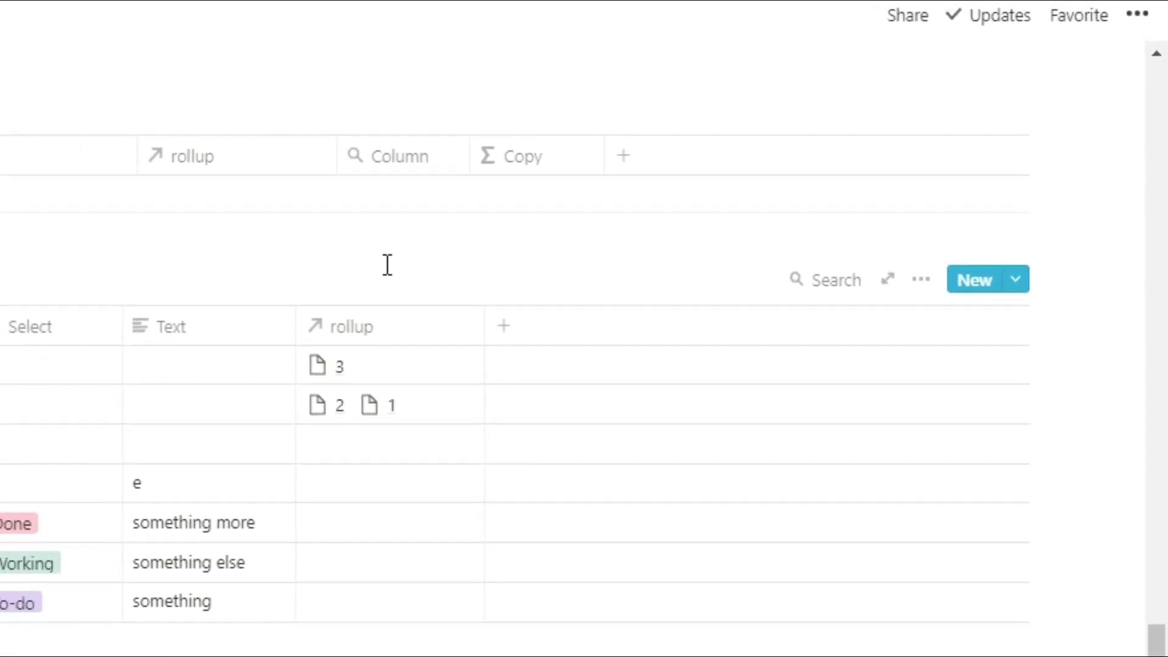
Step: Filter the view to Copy greater than 900, then clear the 900 value
click(778, 114)
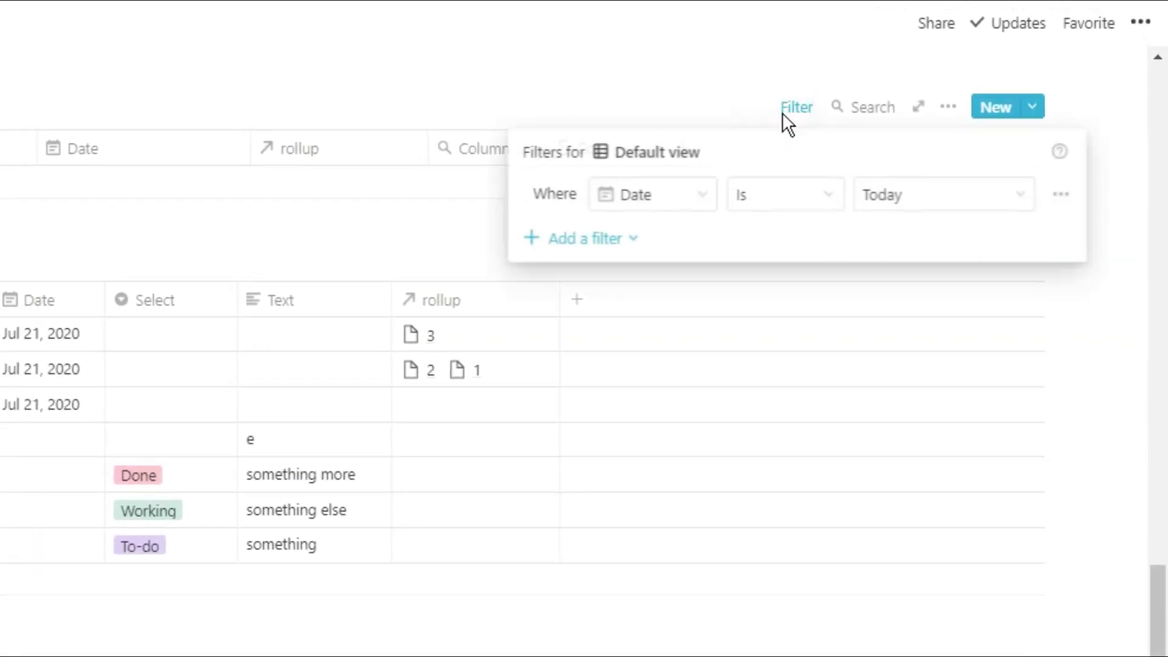
click(725, 189)
click(665, 356)
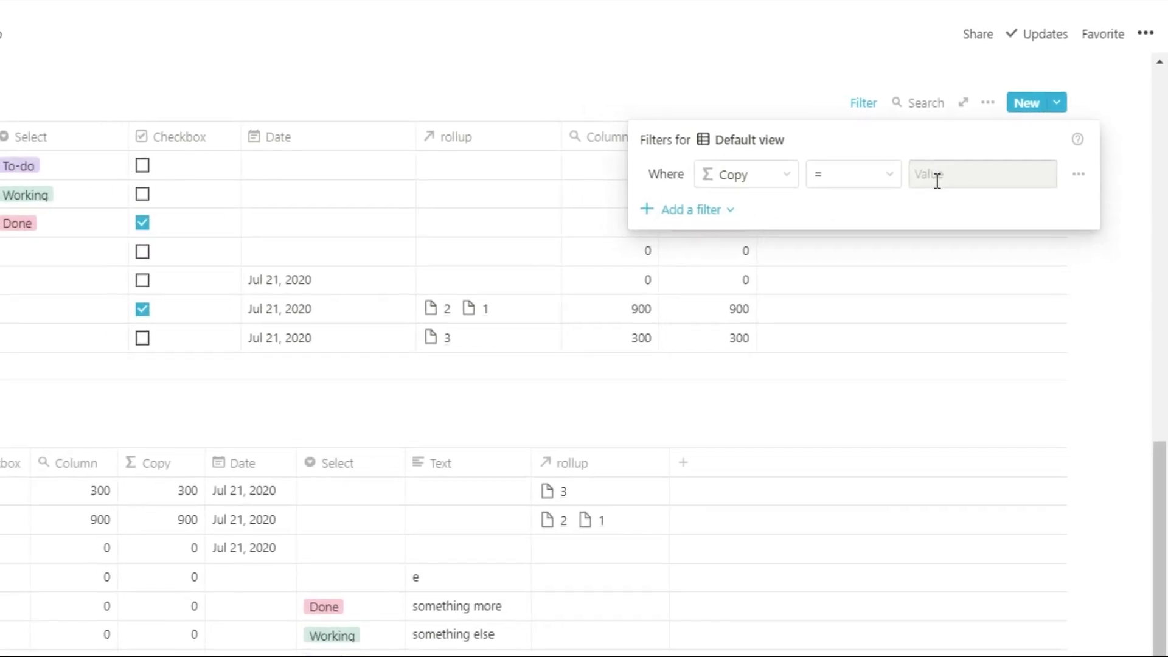
click(931, 177)
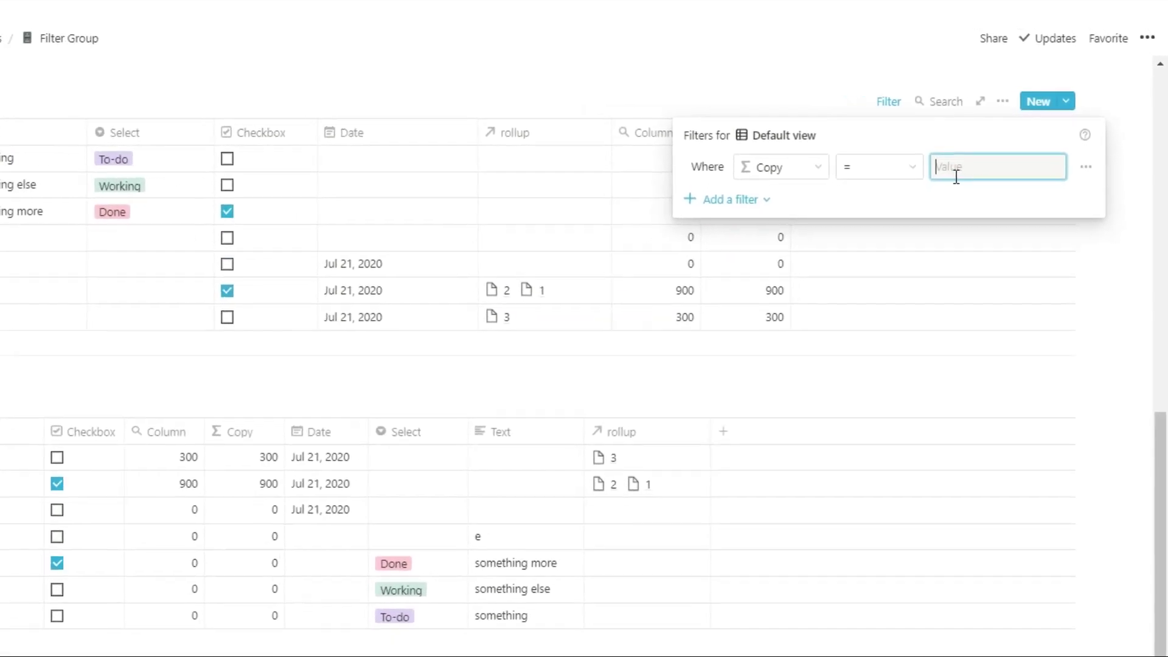
text(900)
click(922, 163)
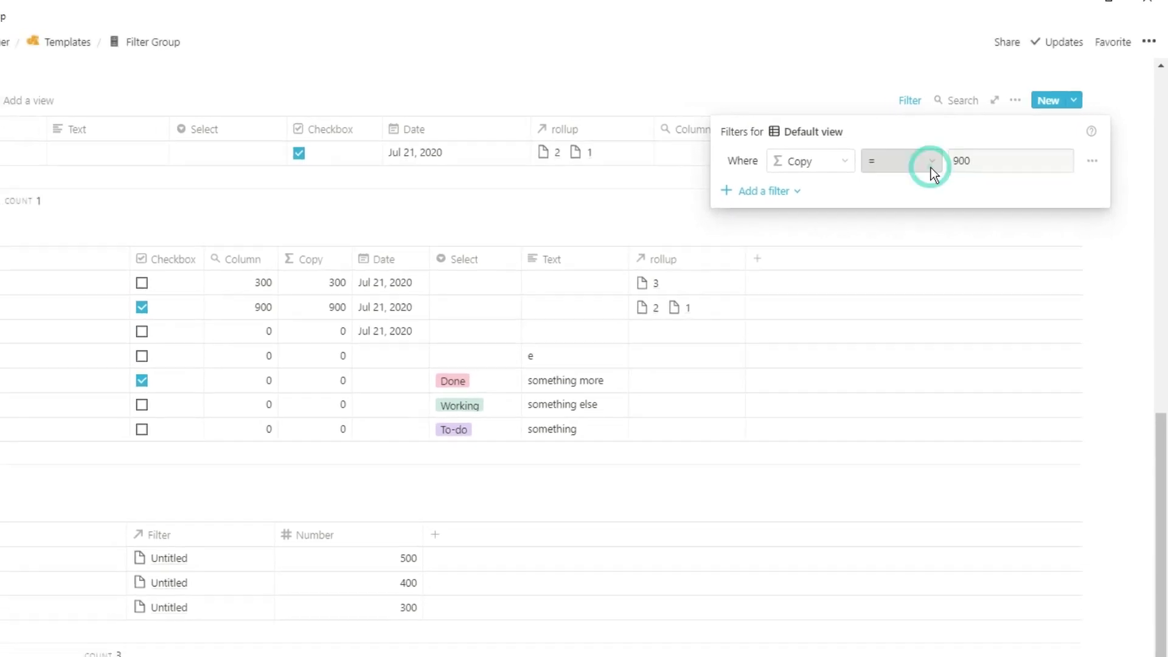
click(872, 228)
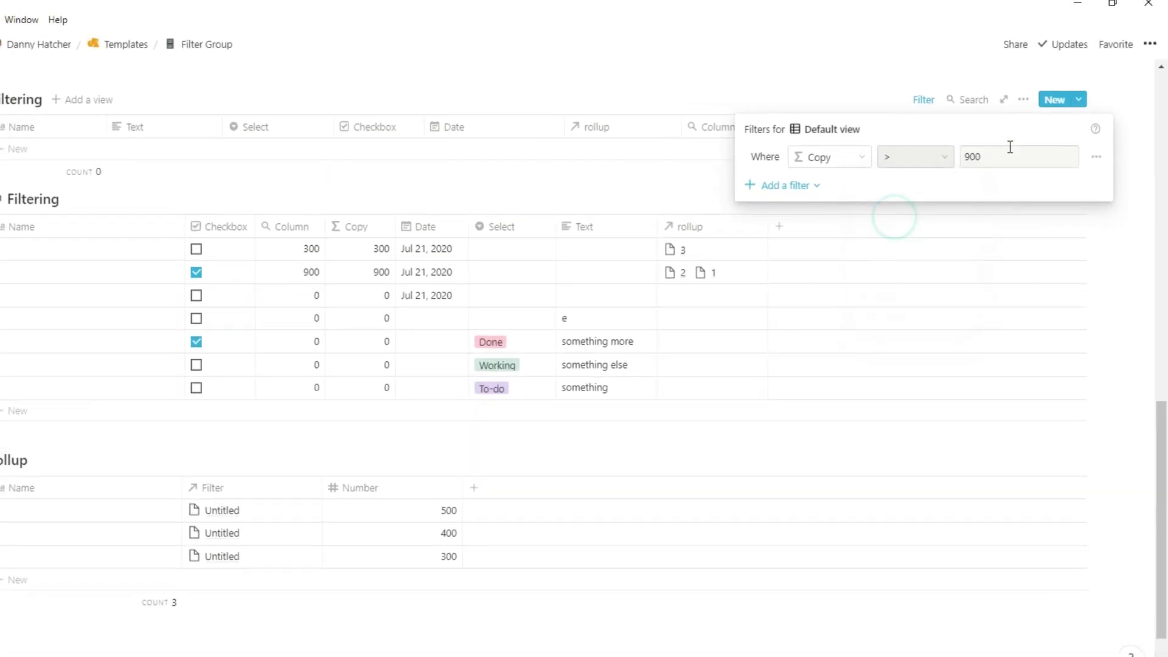
key(BackSpace)
key(BackSpace)
key(BackSpace)
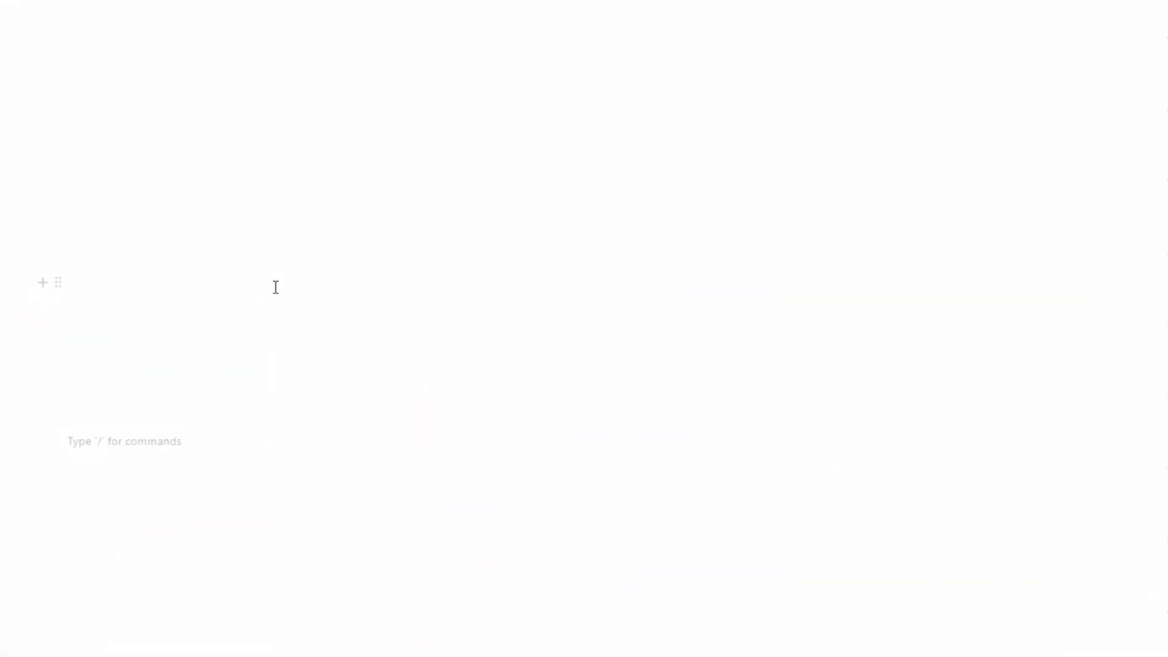
Step: Insert an inline table titled Database and narrow its Name column
text(/table)
key(Return)
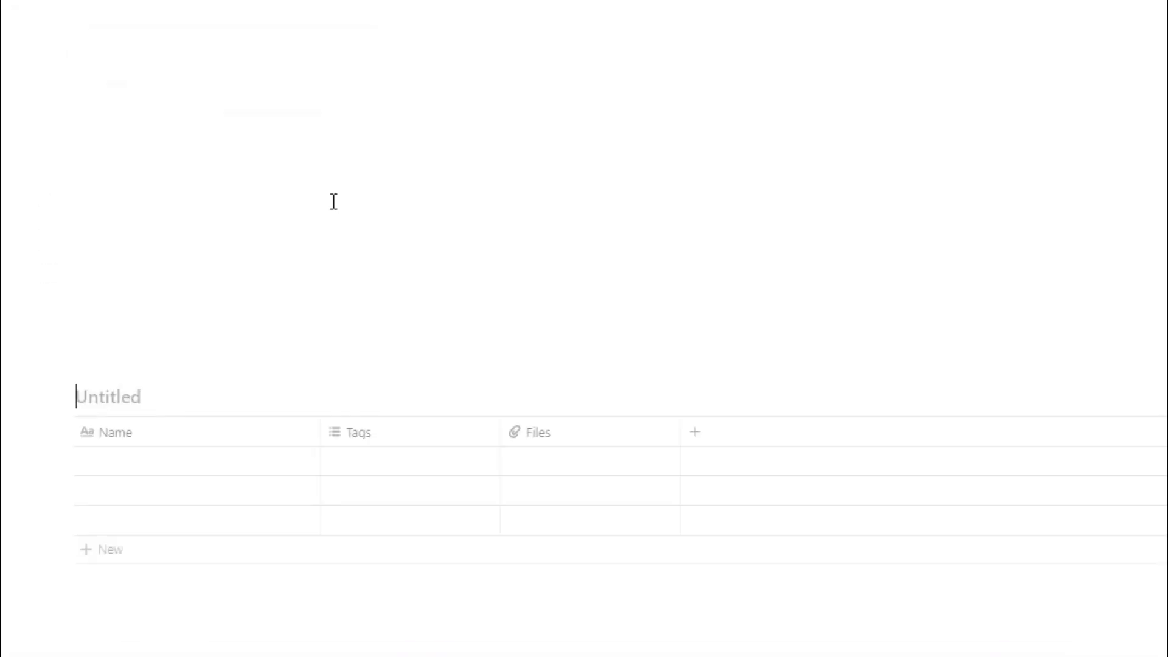
text(Database)
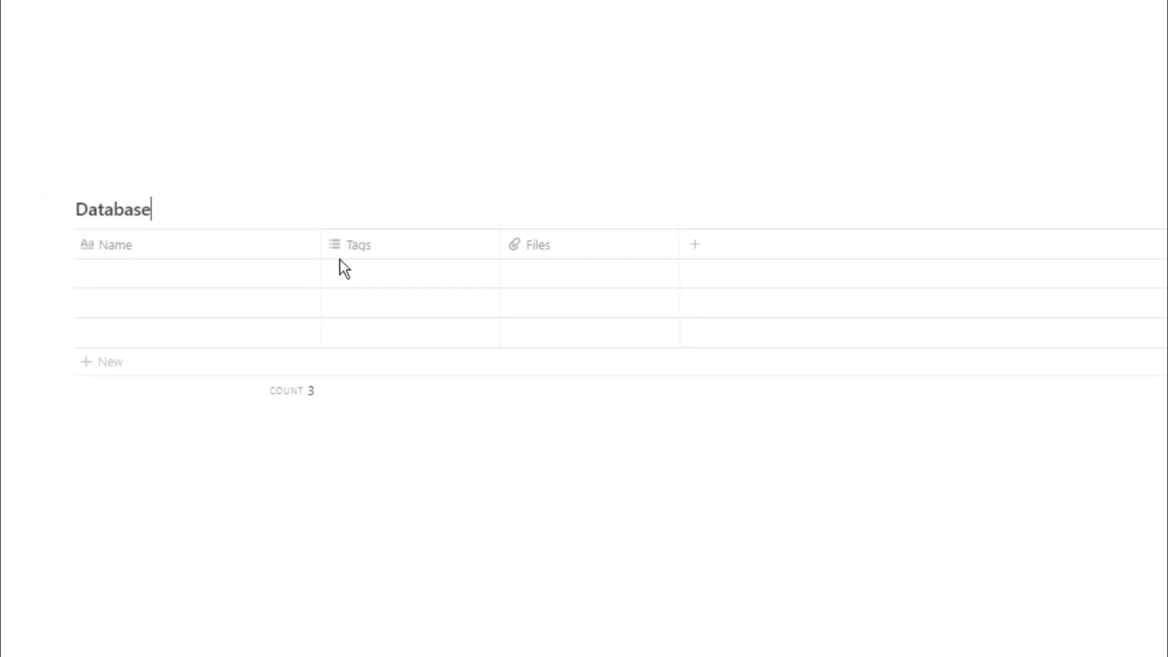
drag(319, 249, 199, 251)
Step: Change the Tags property to Text and the Files property to Number
click(255, 250)
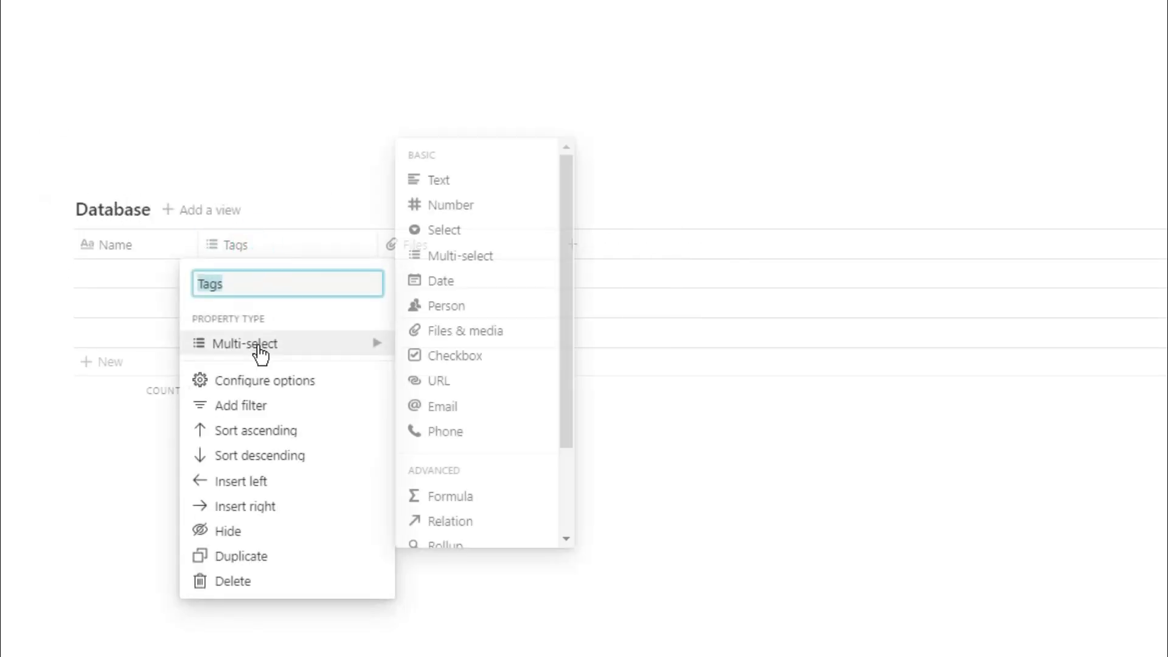
click(452, 190)
click(448, 247)
mouse_move(453, 348)
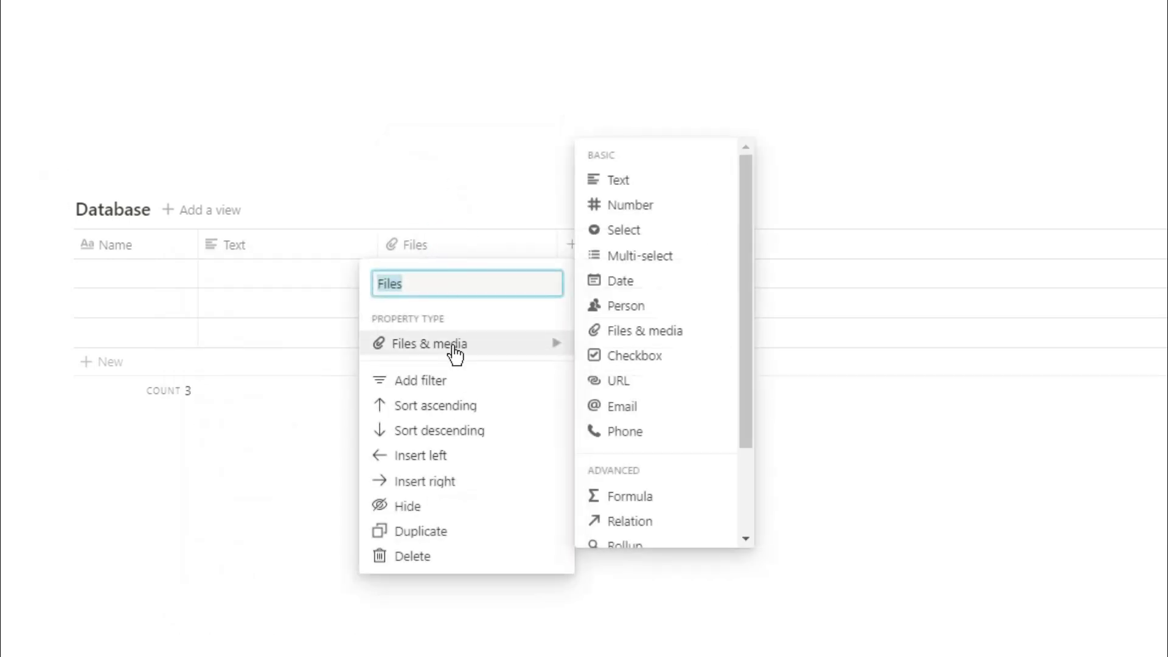
click(645, 210)
Step: Add a Select property and a Checkbox property named Checkbox
click(579, 246)
mouse_move(589, 353)
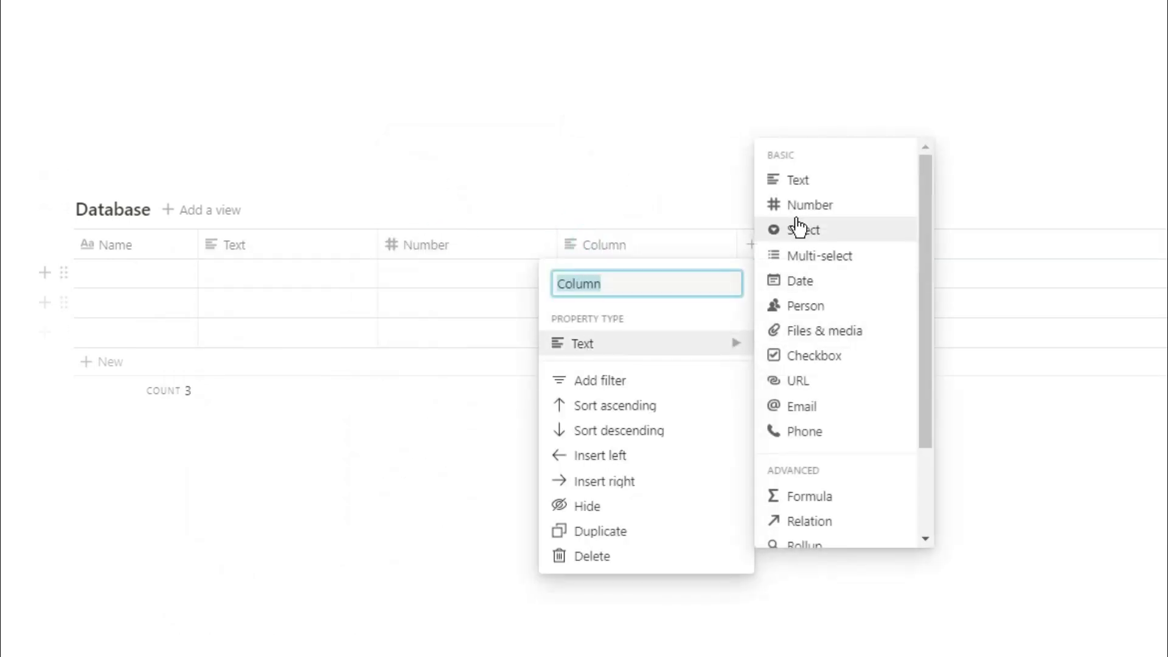
click(799, 228)
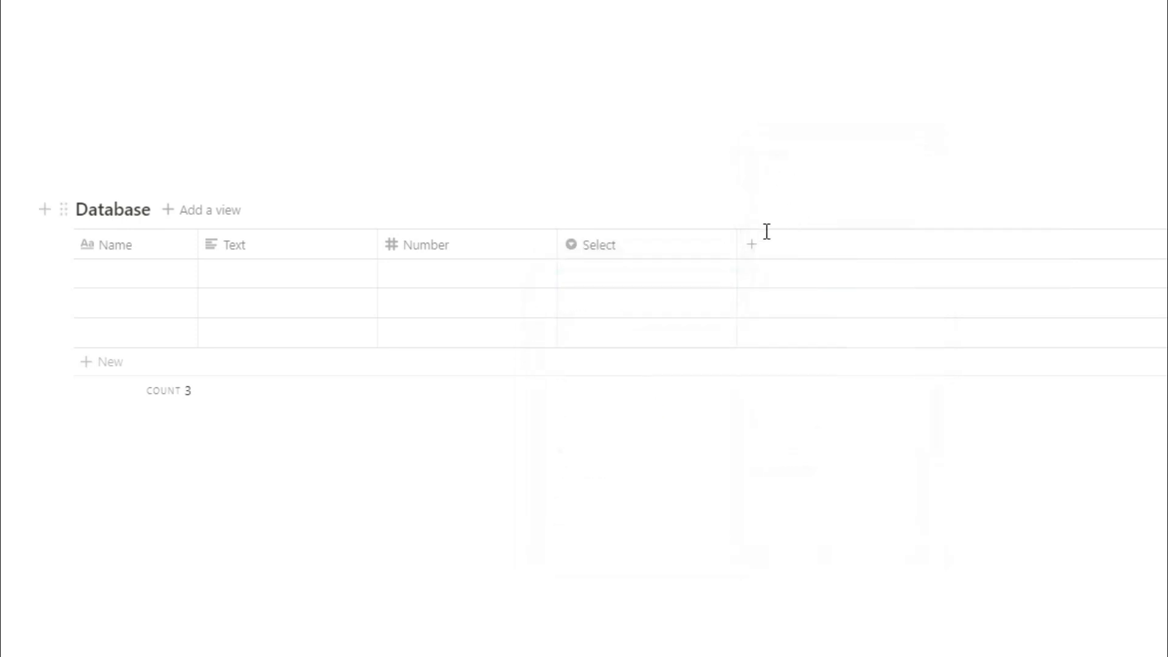
click(750, 244)
mouse_move(809, 357)
text(Checkbox)
key(Return)
click(794, 247)
mouse_move(806, 362)
click(960, 363)
Step: Narrow the Checkbox, Select, Number and Text columns
drag(916, 245, 824, 246)
drag(738, 245, 653, 246)
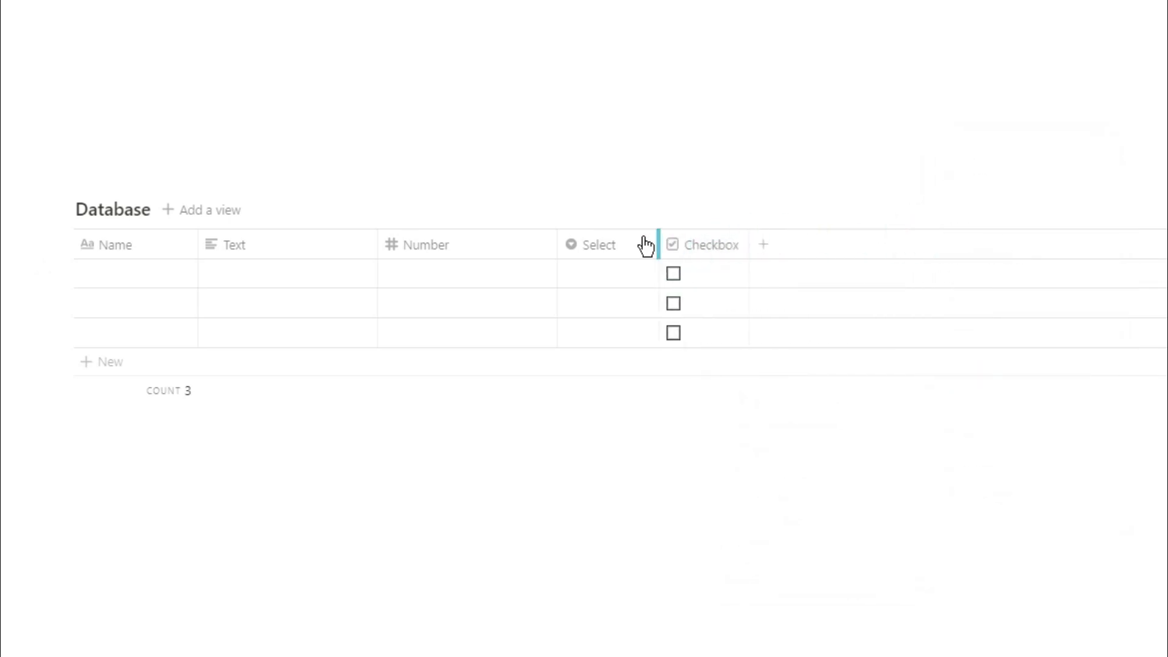
drag(561, 244, 472, 233)
drag(378, 245, 288, 245)
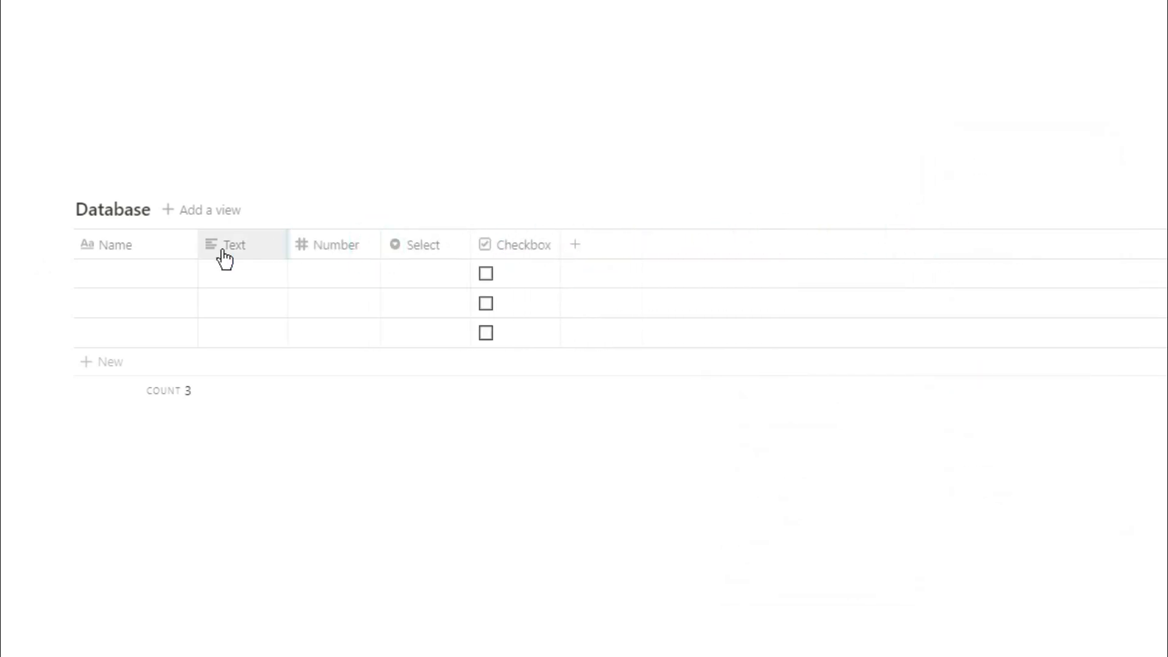
click(119, 272)
Step: Name the rows First, Second, Third and Fourth
text(First)
key(Return)
text(Second)
key(Return)
text(Third)
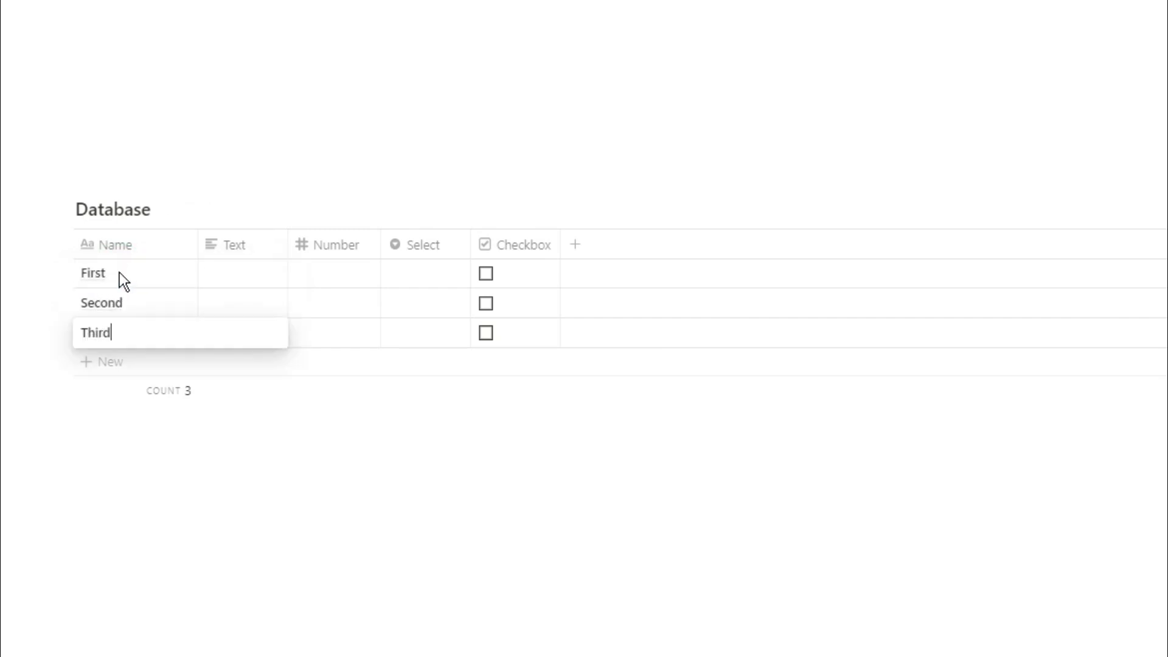
key(Return)
text(Fourth)
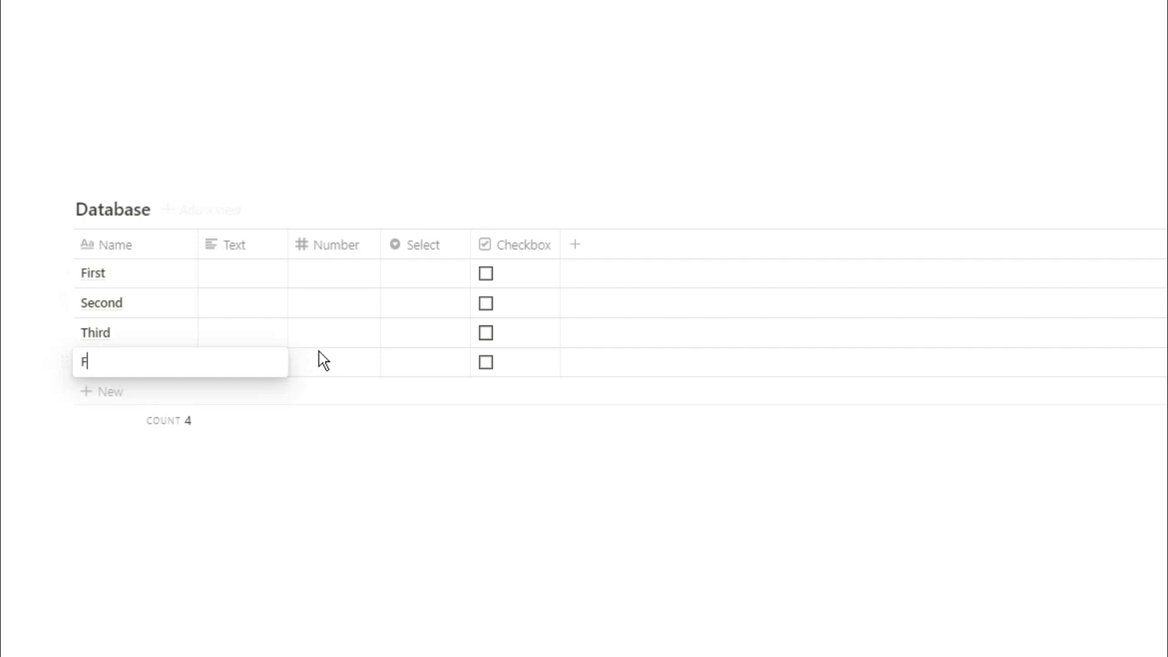
key(Escape)
Step: Enter Text values 'something', 'nothing' and 'something else', then widen the Text column
click(231, 275)
text(something)
key(Return)
text(nothing)
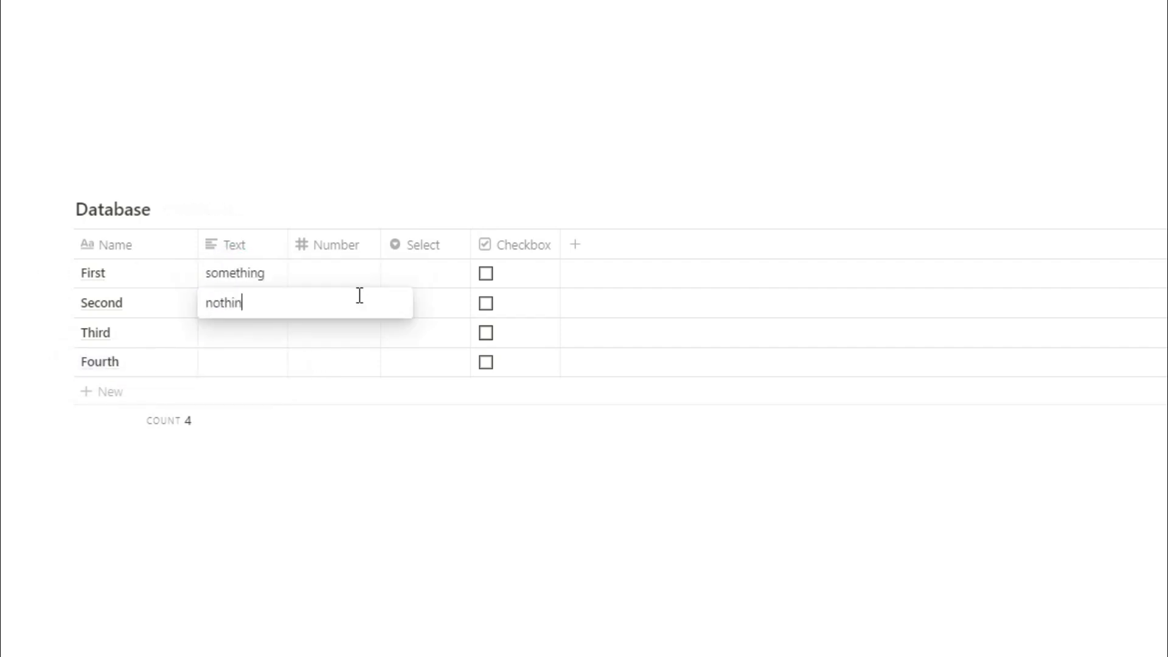
key(Return)
text(something else)
key(Return)
drag(288, 247, 330, 245)
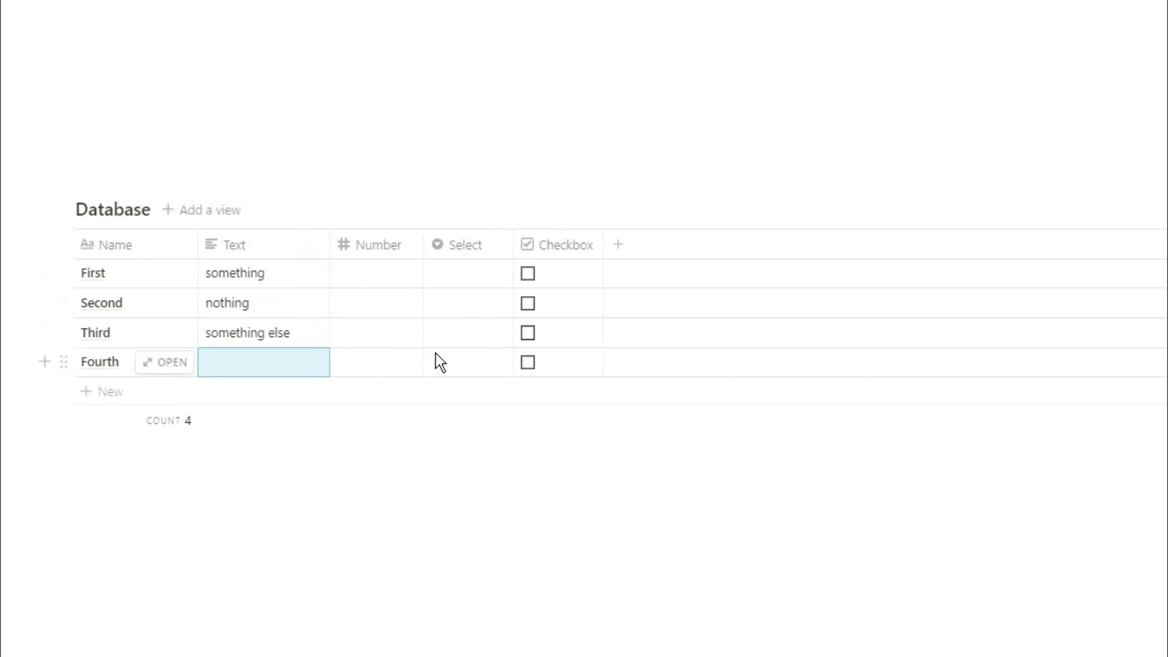
Step: Enter 5 and 10 in the Number column
click(404, 279)
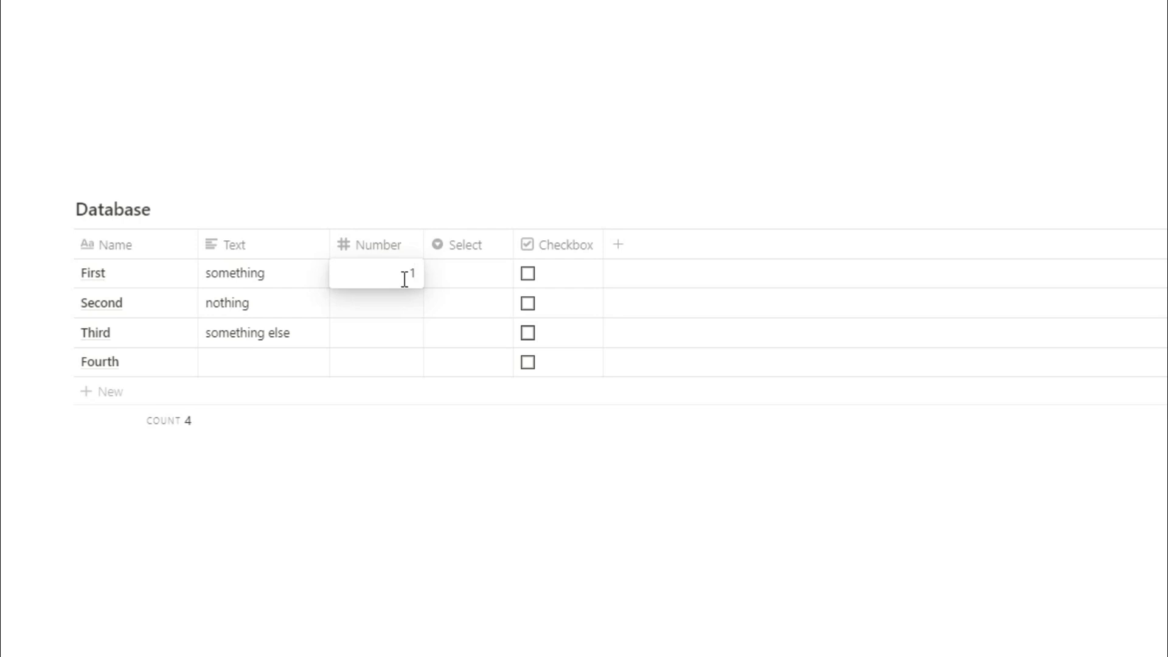
text(5)
key(Return)
text(10)
key(Return)
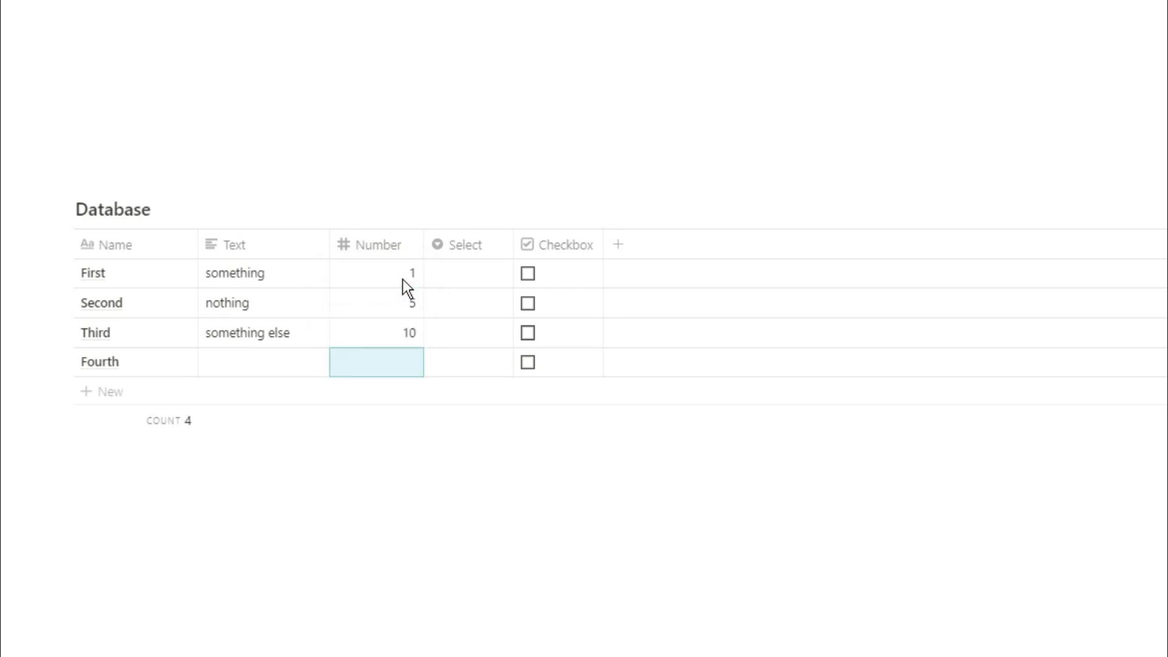
Step: Tag the rows to do, working and done in Select, and check the Third row
click(456, 277)
text(to do)
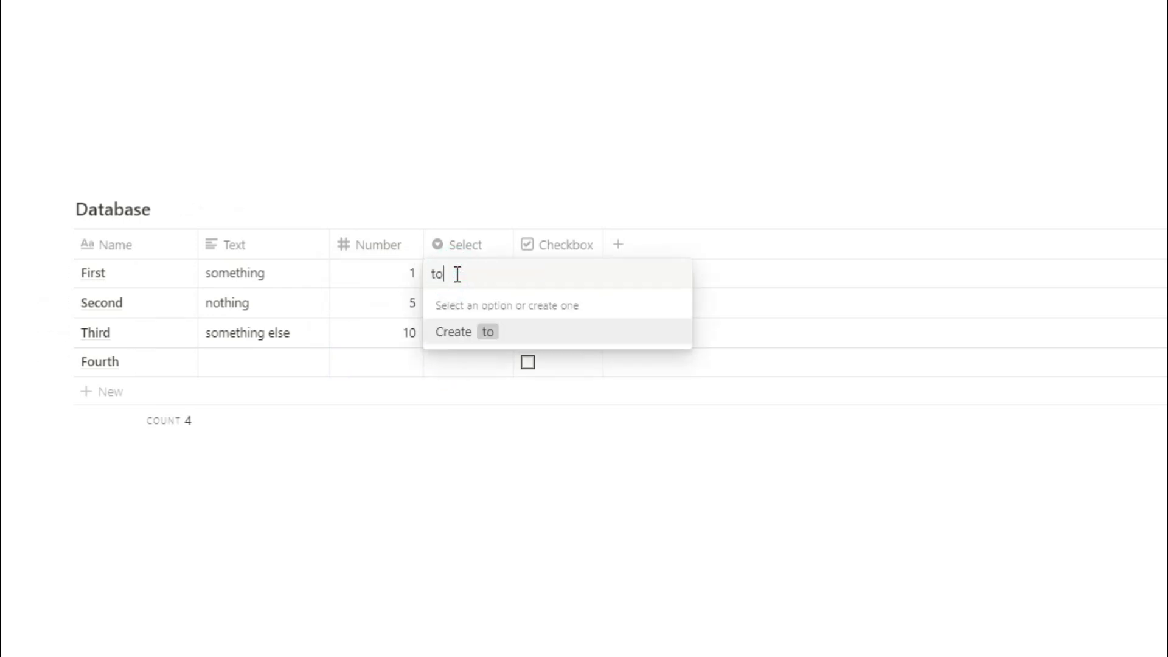
key(Return)
text(working)
key(Return)
text(done)
key(Return)
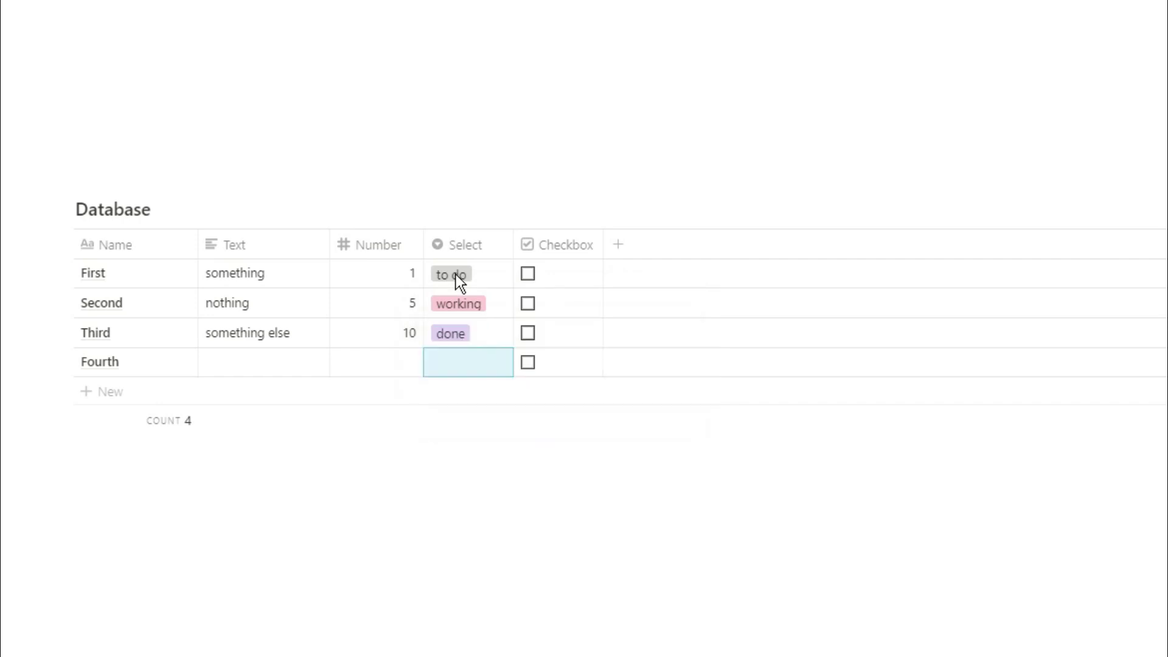
click(528, 334)
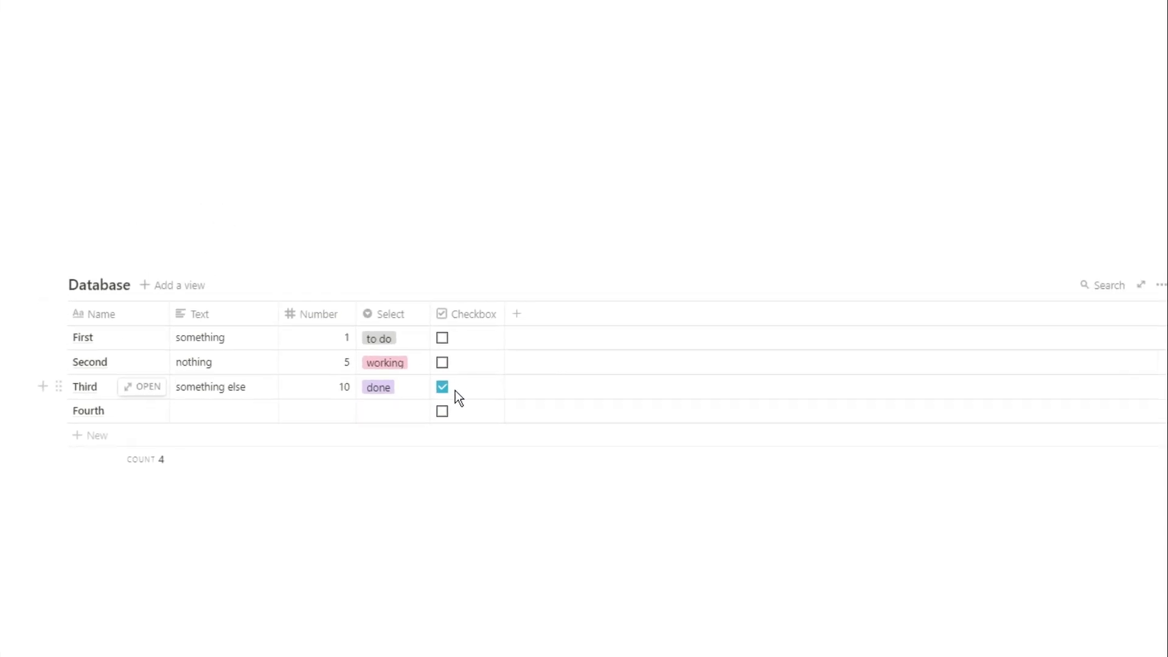
Step: Place the table beside an empty line in two columns and add a Name filter
click(134, 263)
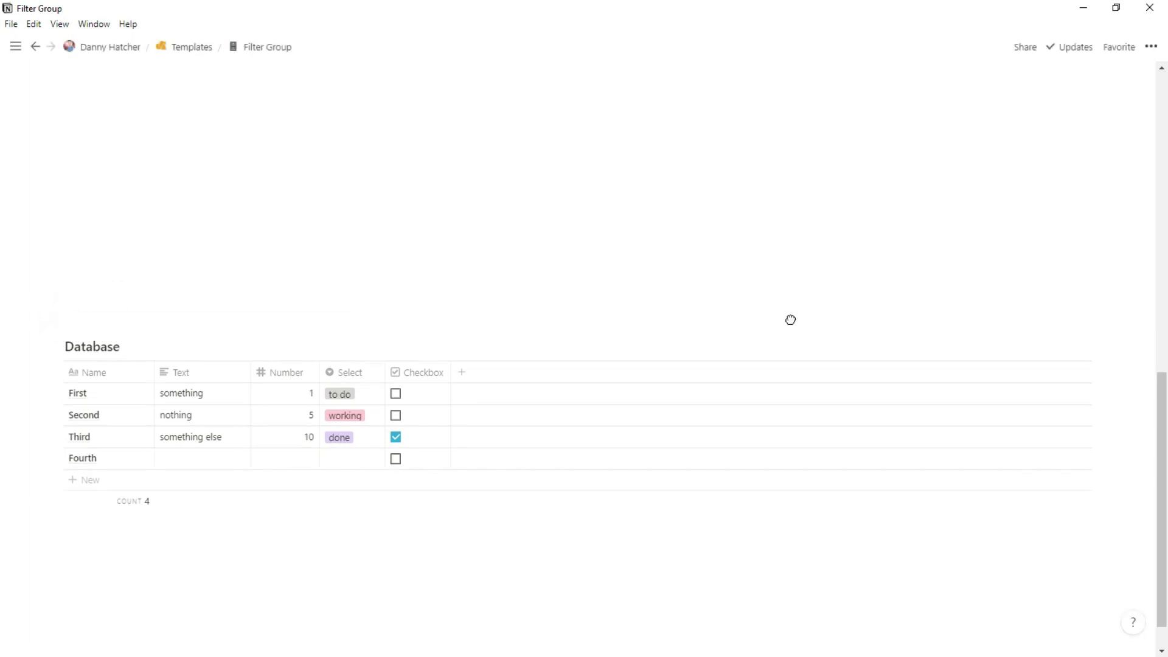
drag(791, 319, 57, 305)
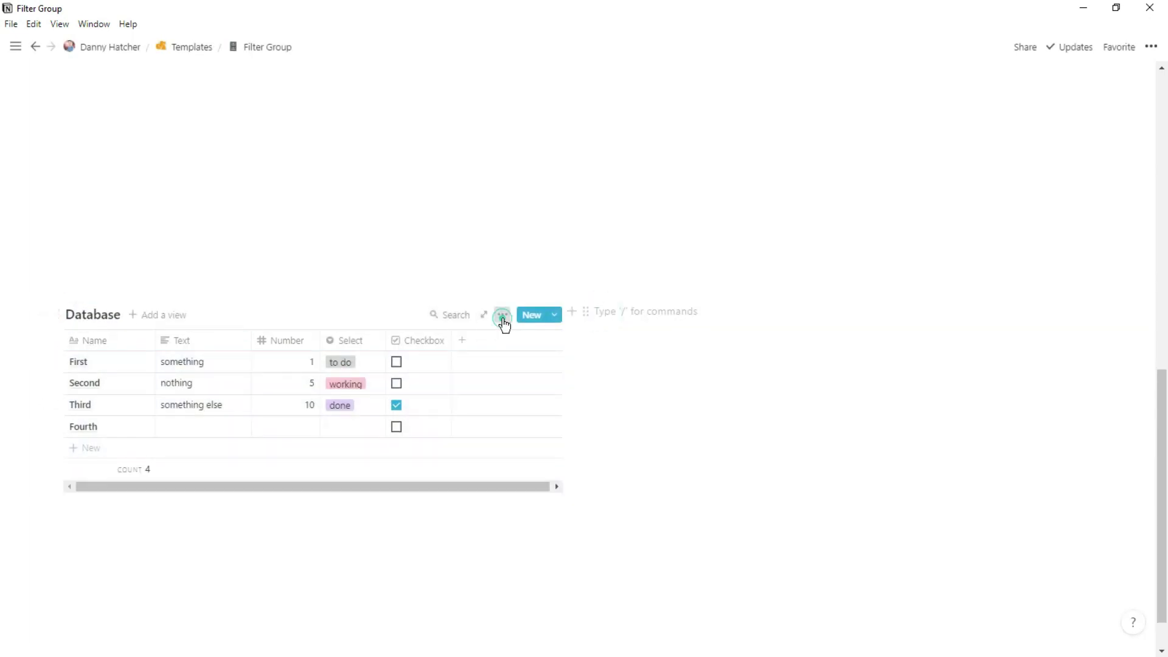
click(502, 314)
click(666, 387)
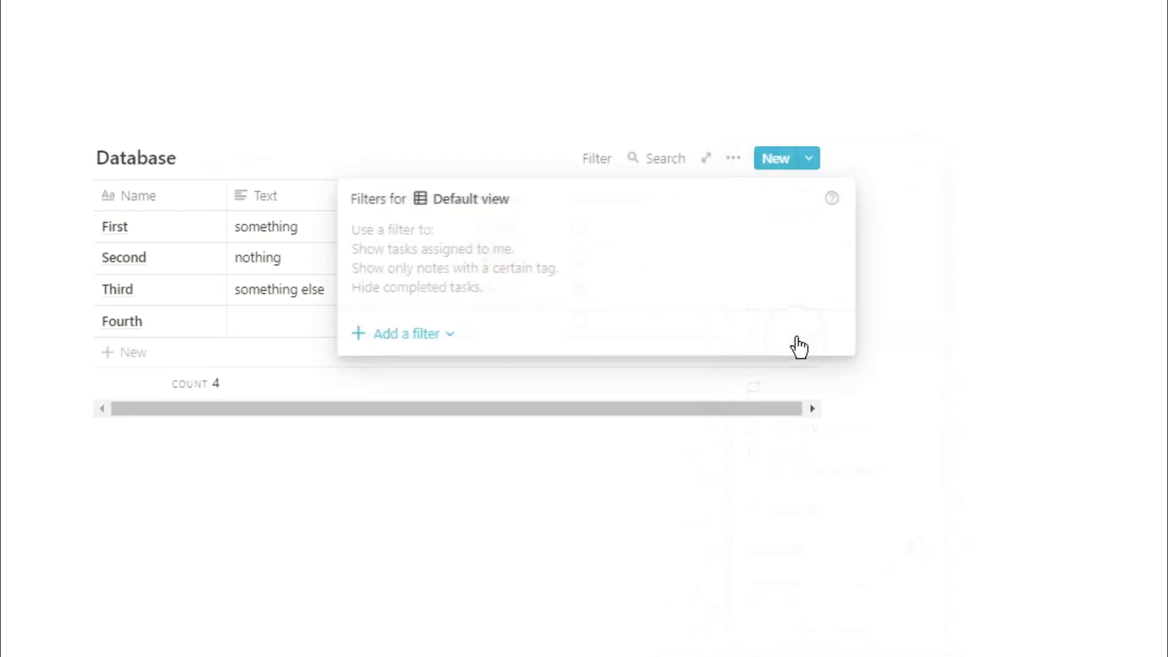
click(527, 351)
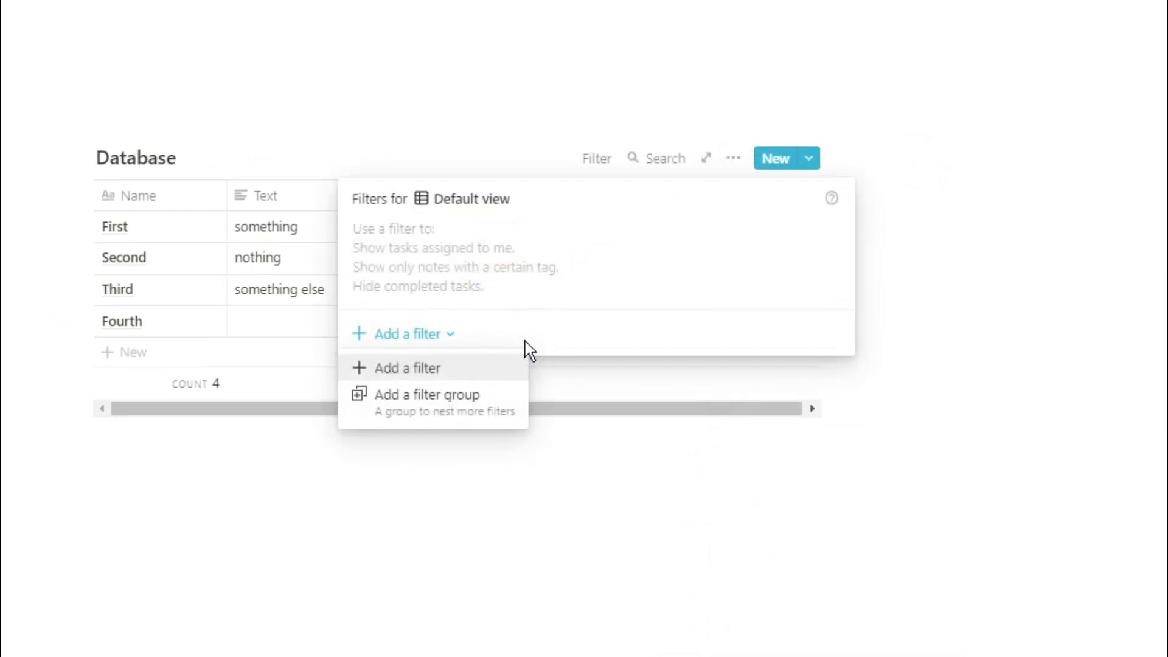
click(478, 374)
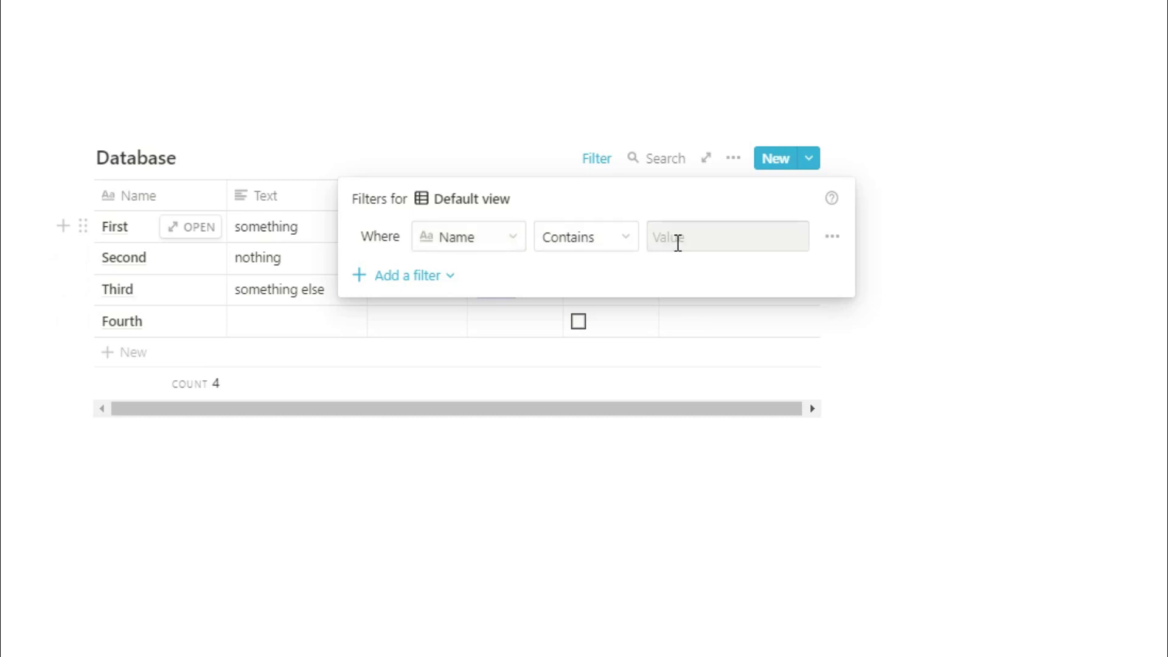
Step: Try the letters f, F and n as the Contains value, leaving it empty
text(f)
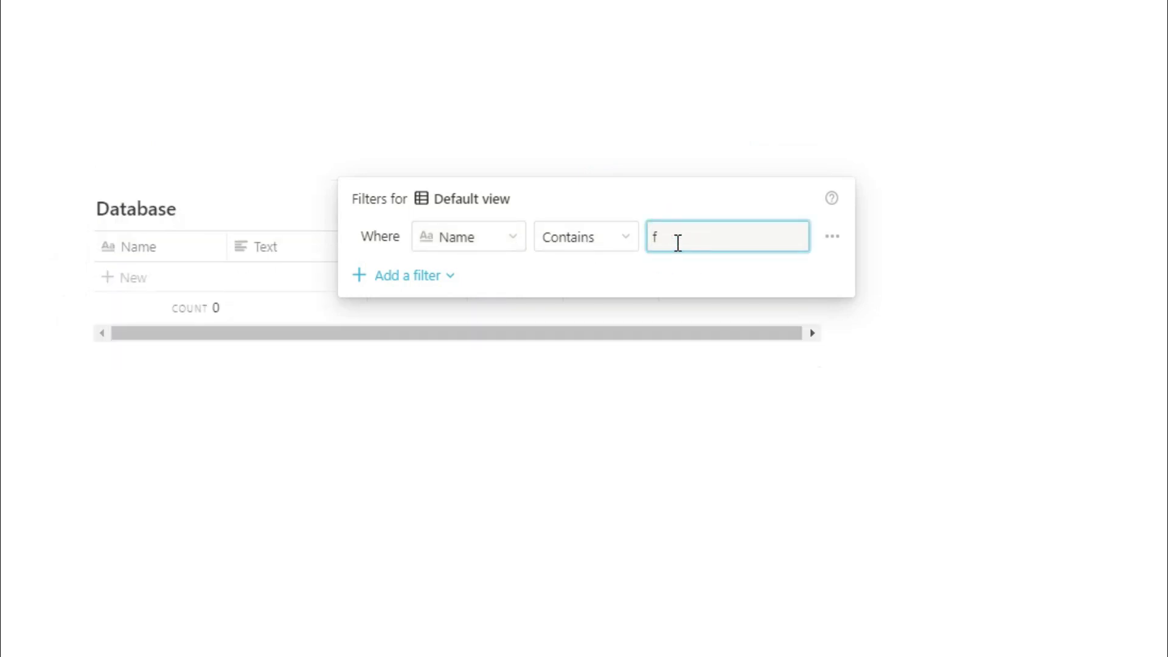
key(BackSpace)
text(F)
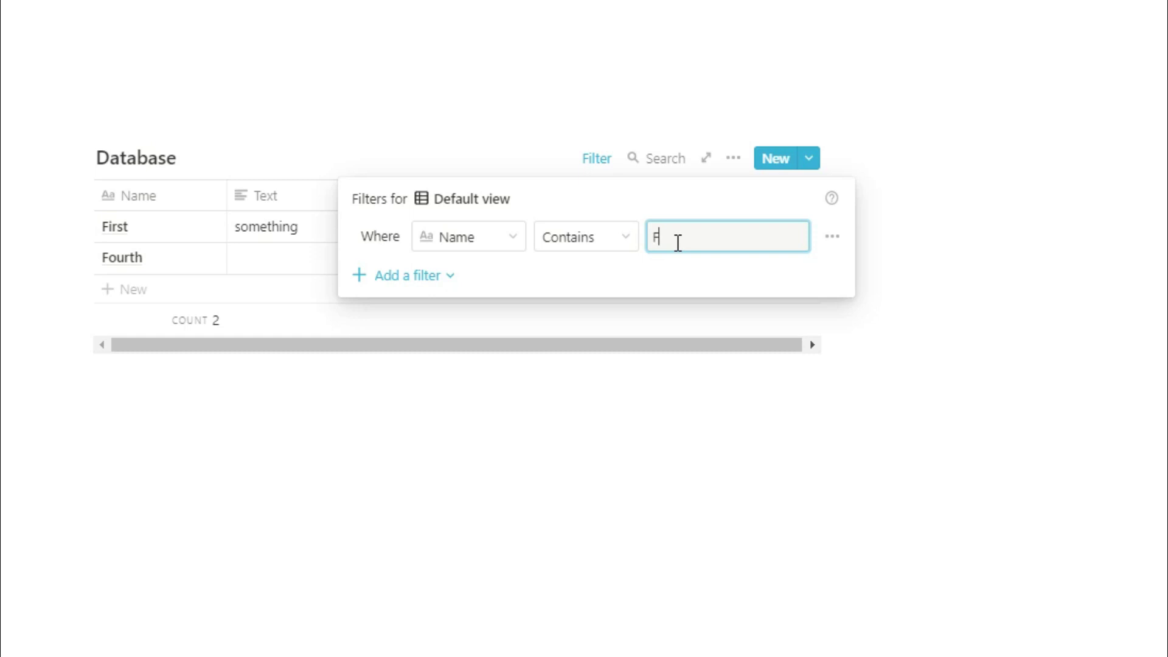
key(BackSpace)
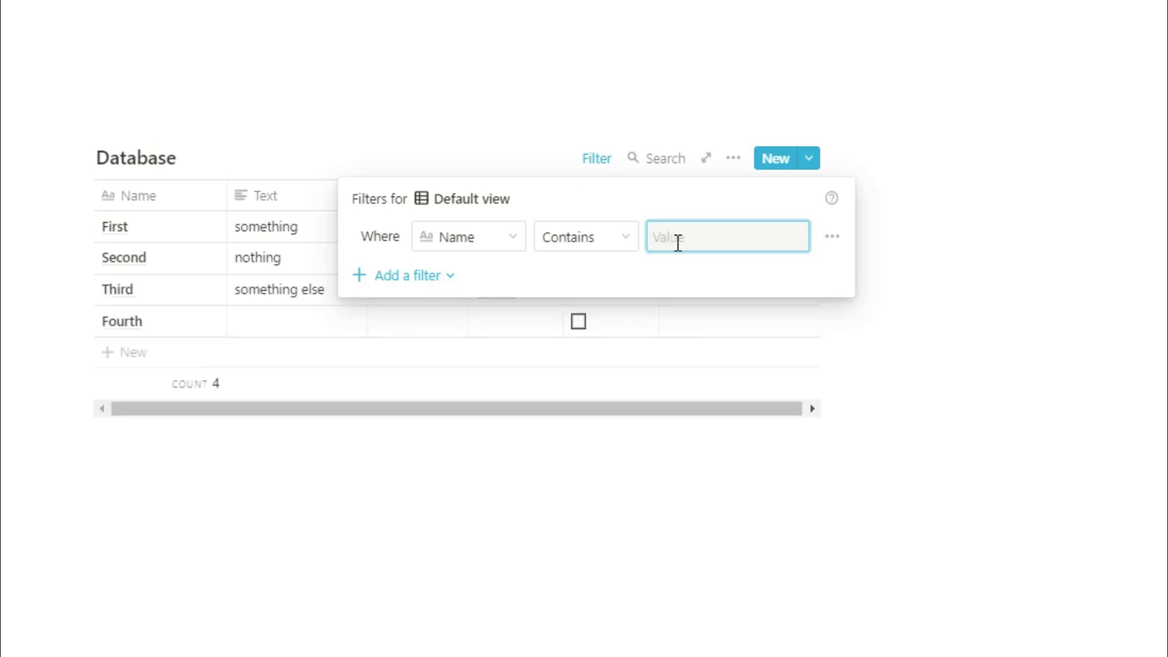
text(n)
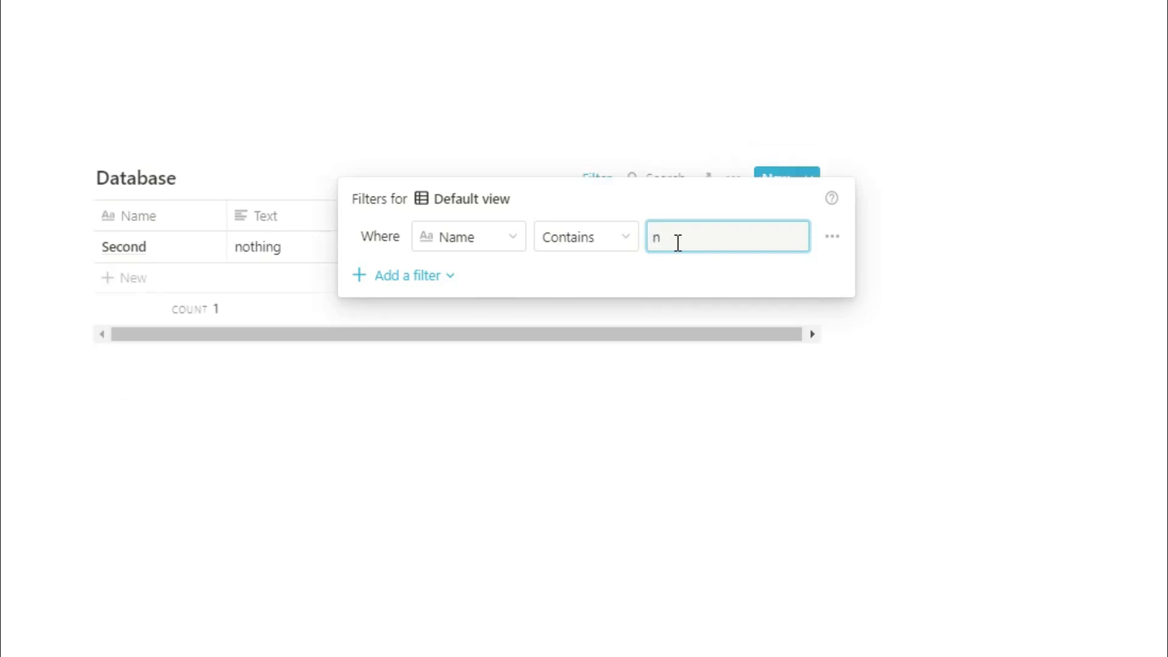
key(BackSpace)
click(619, 242)
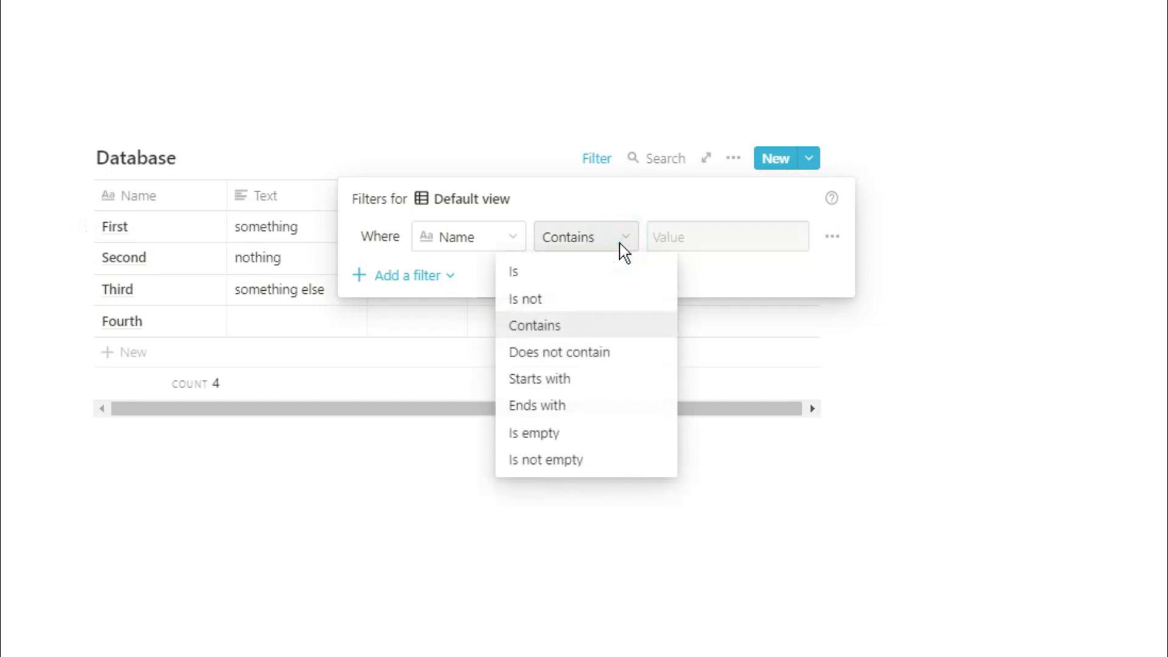
Step: Filter Name with value First using Is not, then Does not contain
click(601, 271)
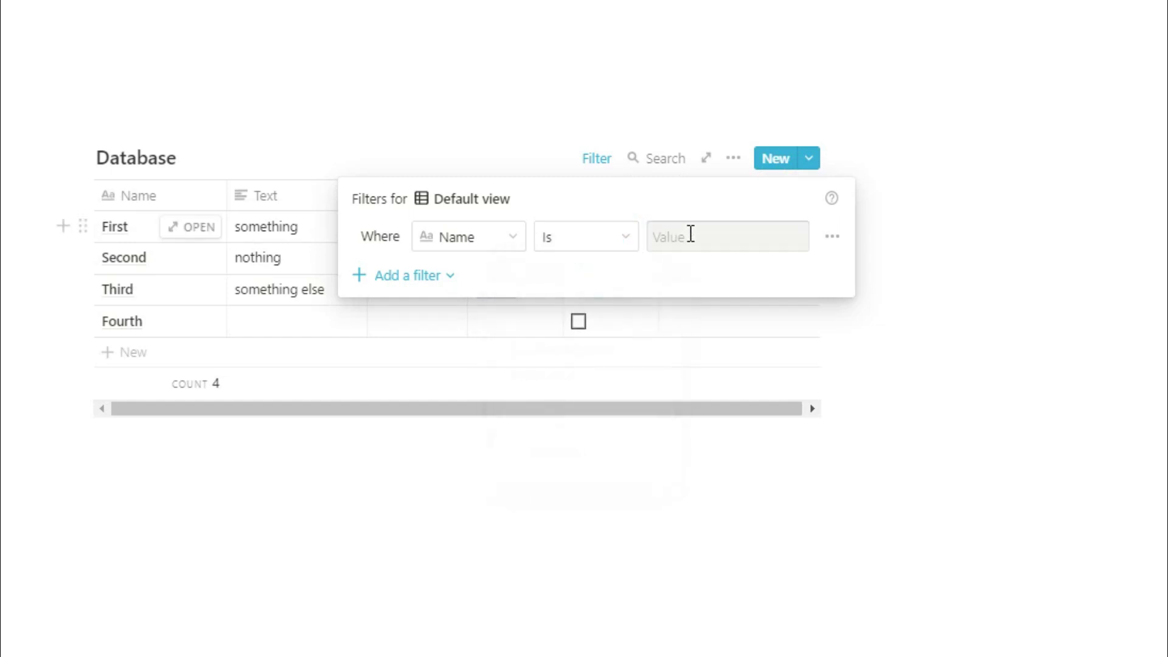
text(F)
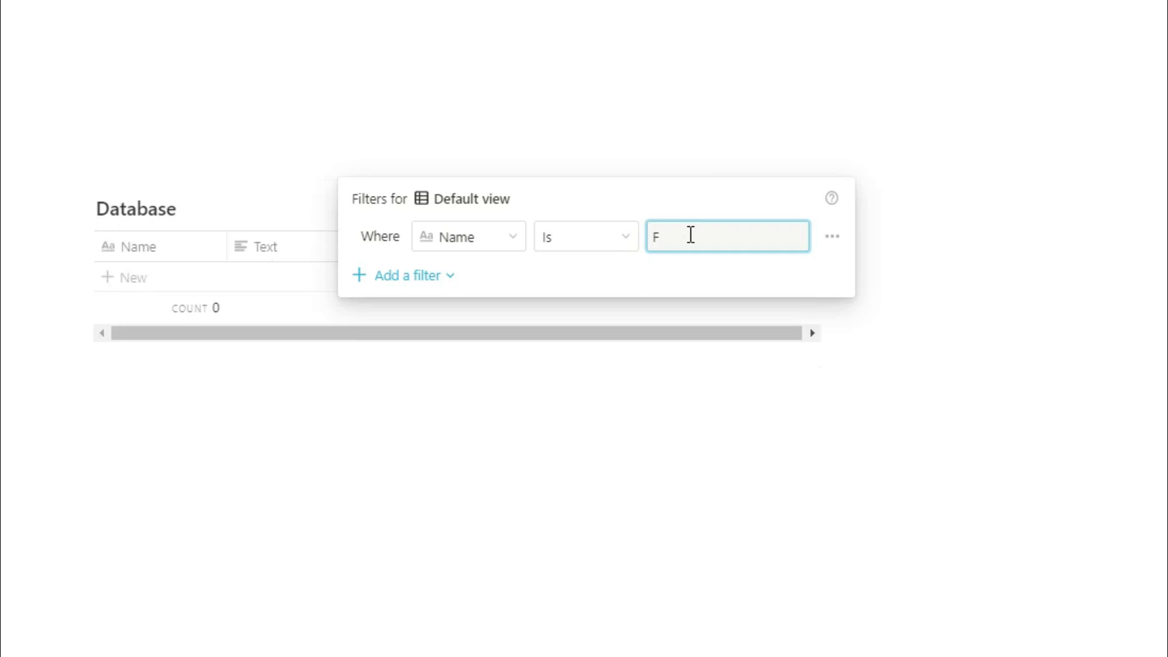
text(irst)
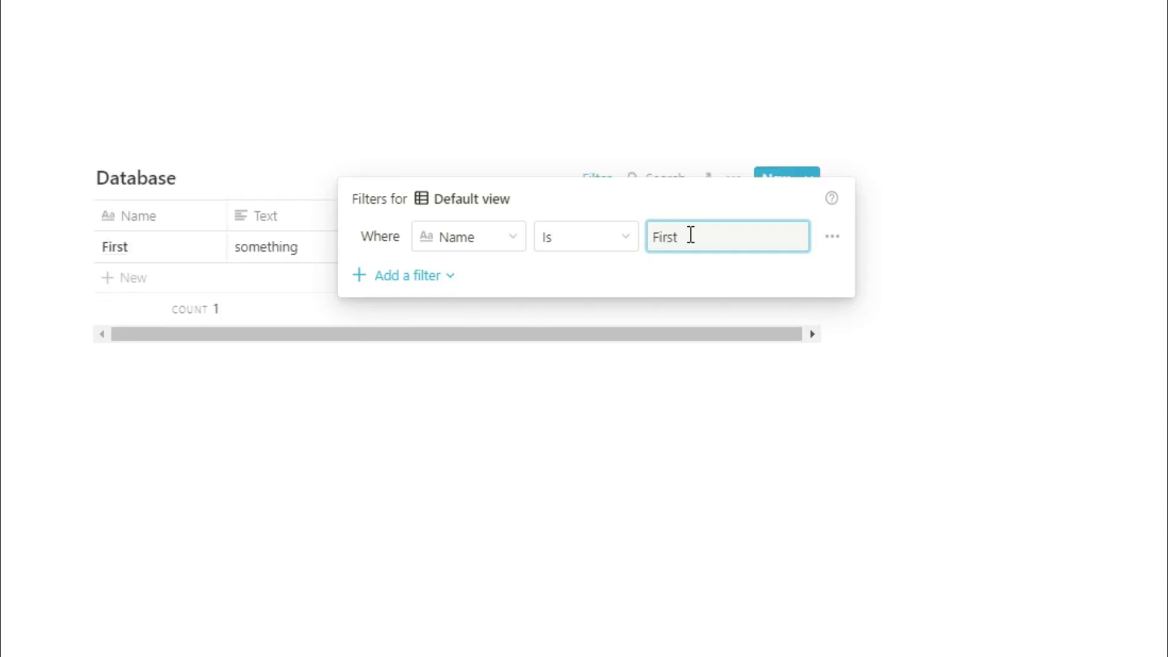
click(629, 238)
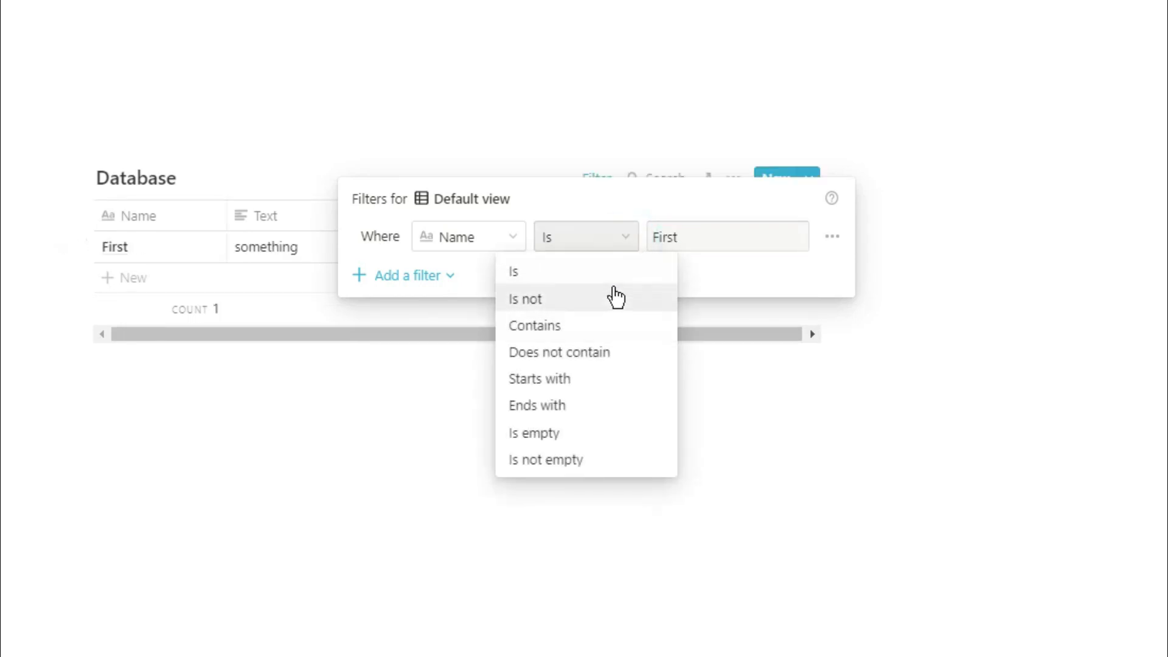
click(614, 297)
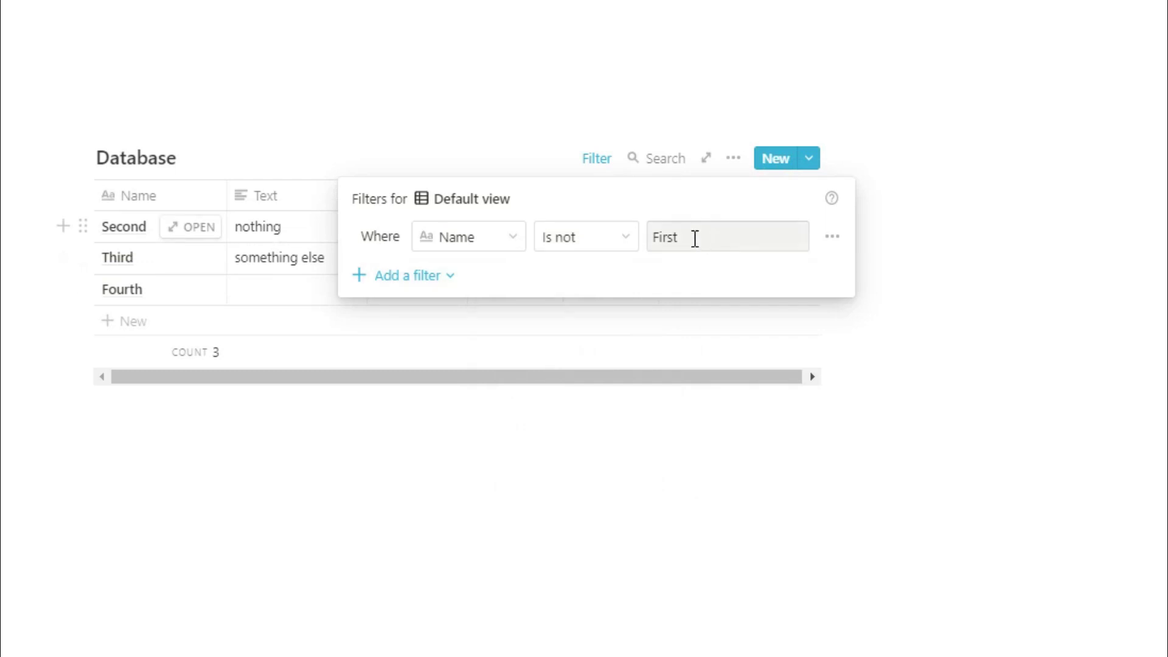
click(628, 243)
click(627, 361)
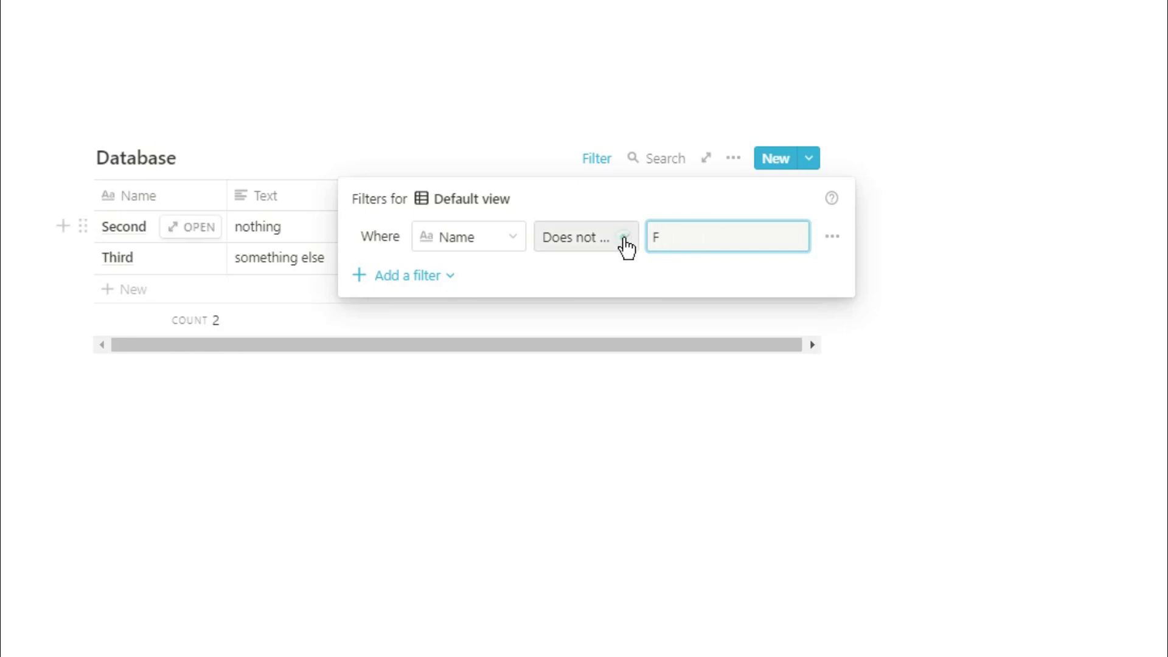
Step: Switch the Name filter to Starts with F, then Ends with 'th'
click(626, 243)
click(618, 381)
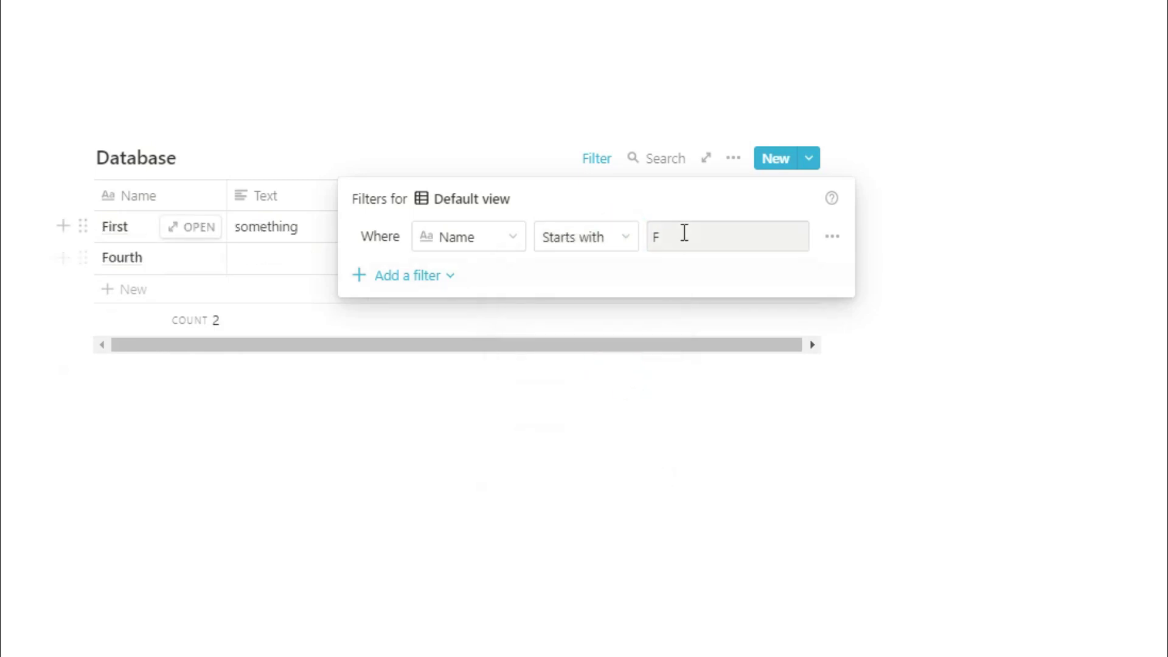
click(625, 244)
click(610, 405)
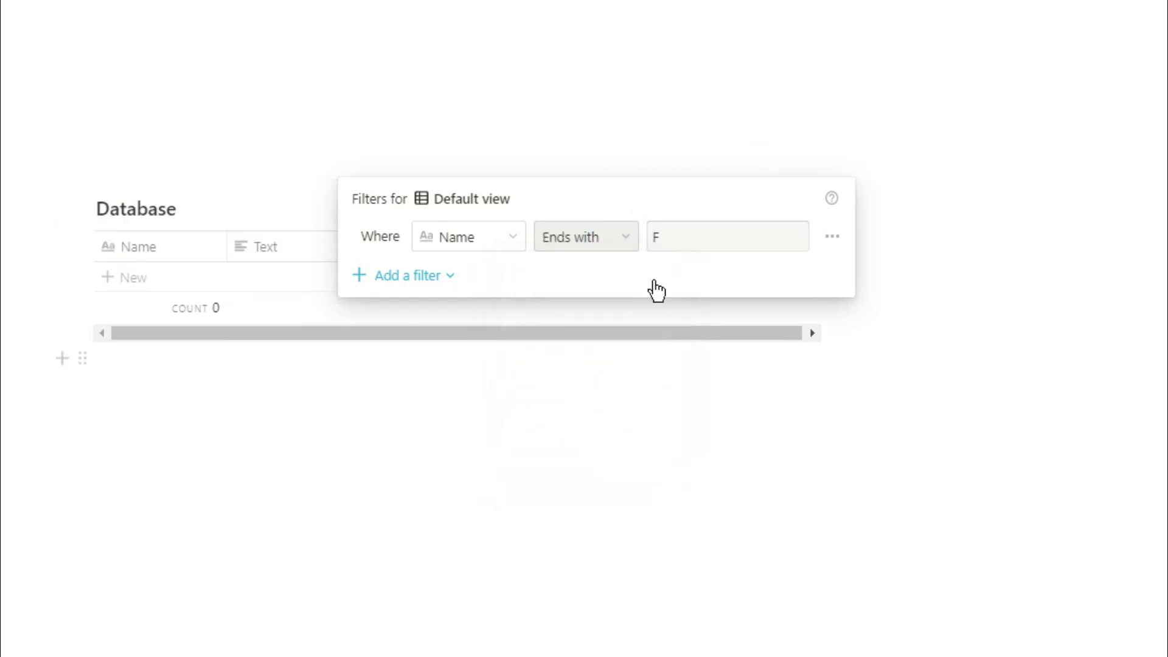
click(685, 230)
key(BackSpace)
text(th)
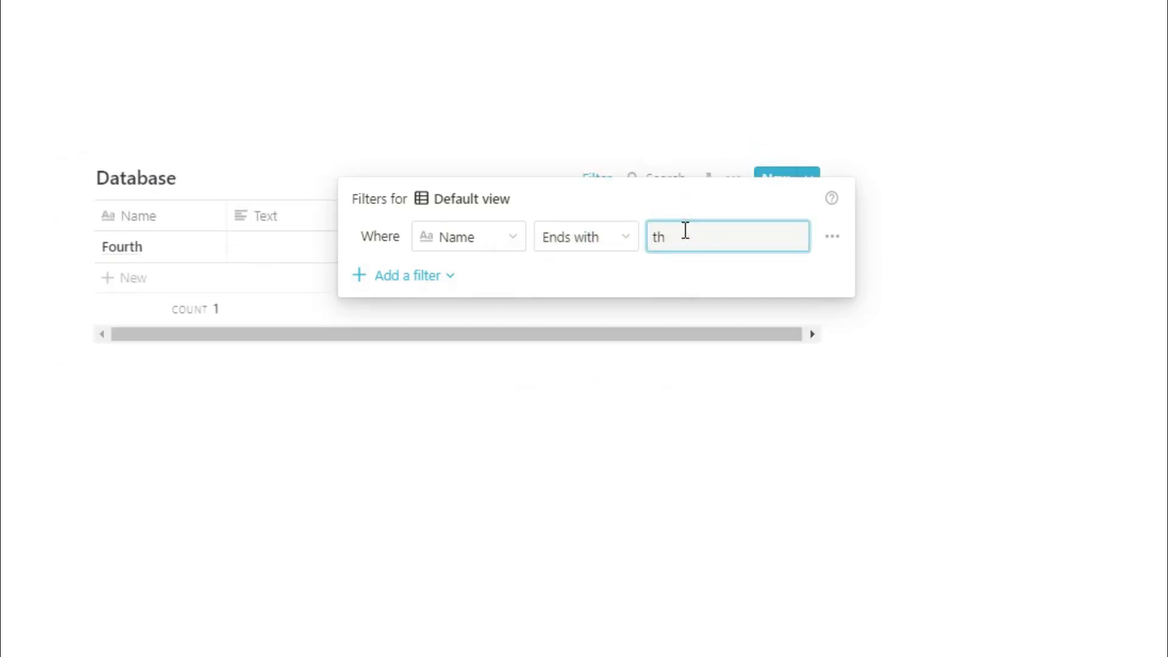
Step: Set the Name condition to Is empty, then to Is not empty
click(626, 237)
click(616, 428)
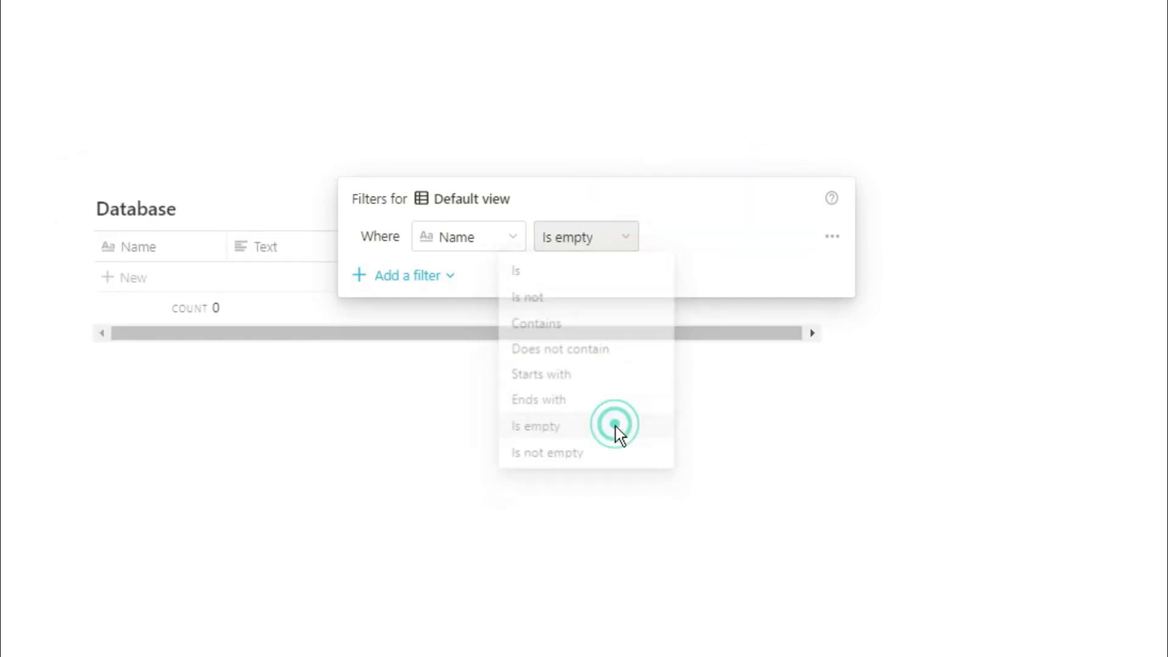
click(621, 246)
click(586, 460)
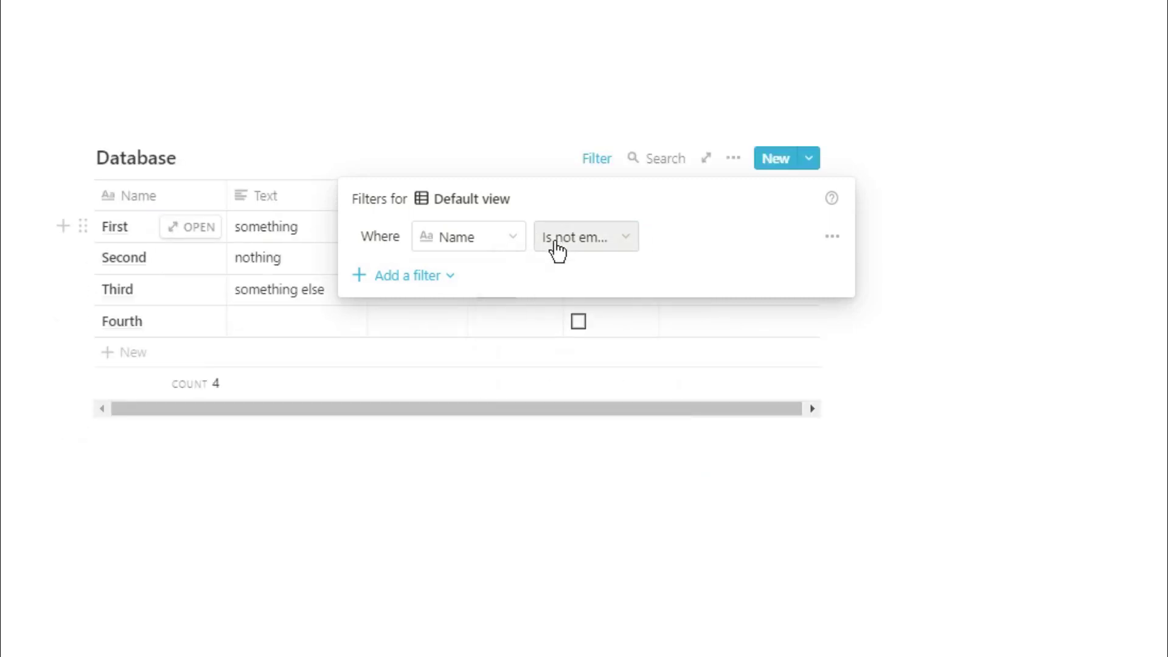
click(514, 243)
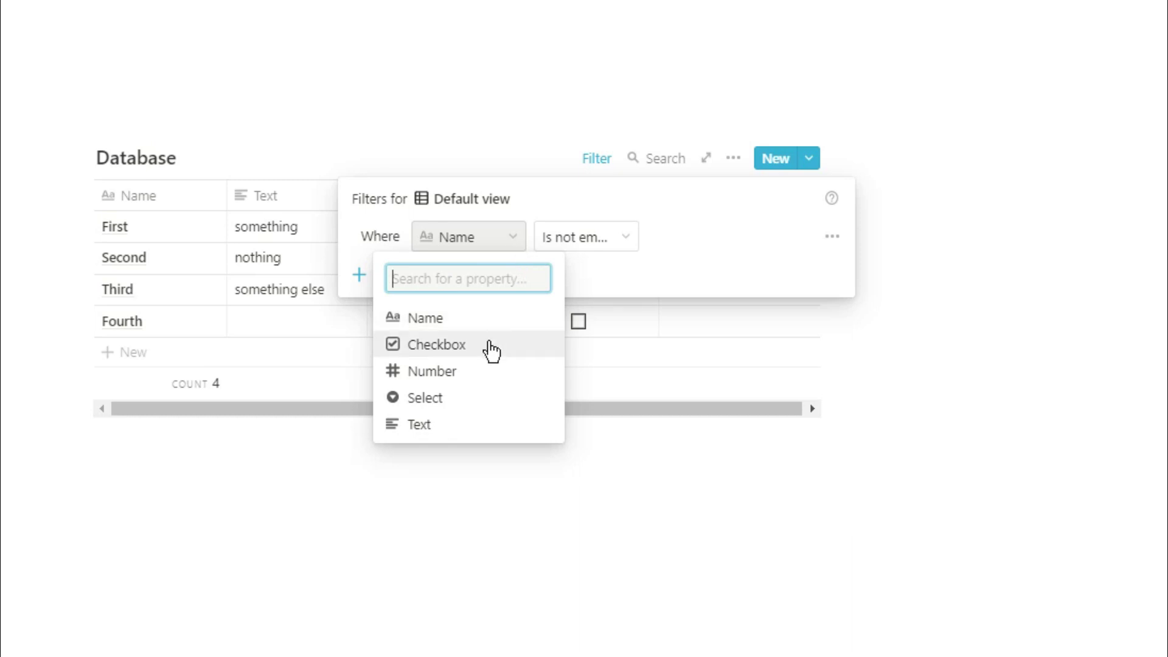
Step: Filter on the Checkbox property and toggle it to show unchecked rows
click(491, 346)
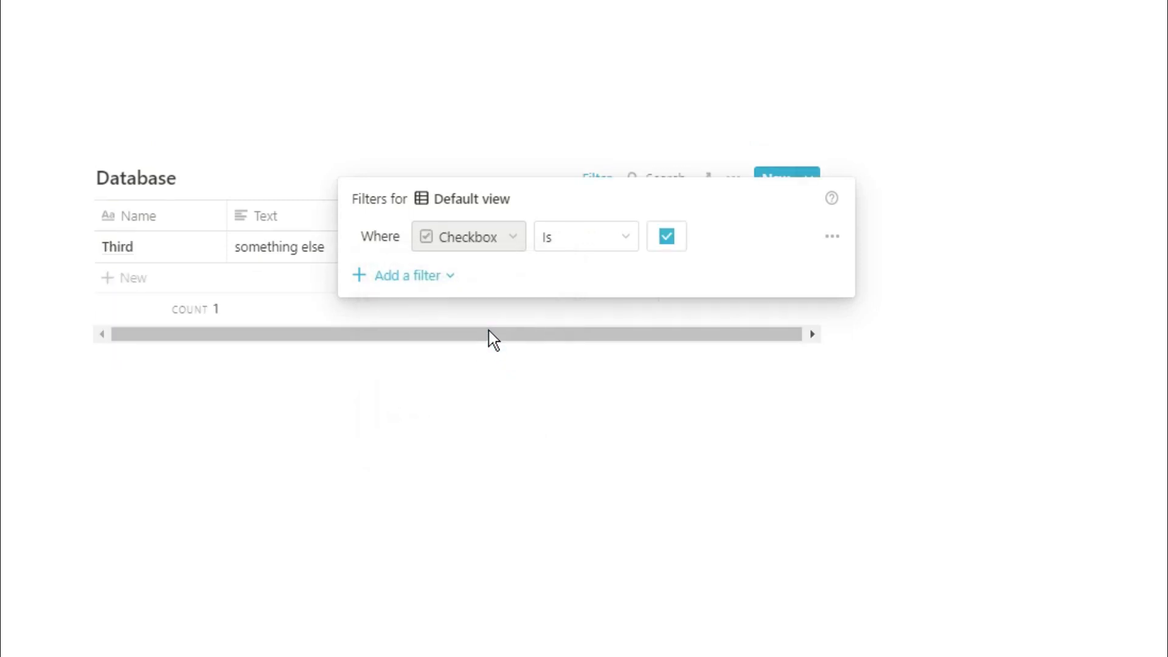
click(496, 153)
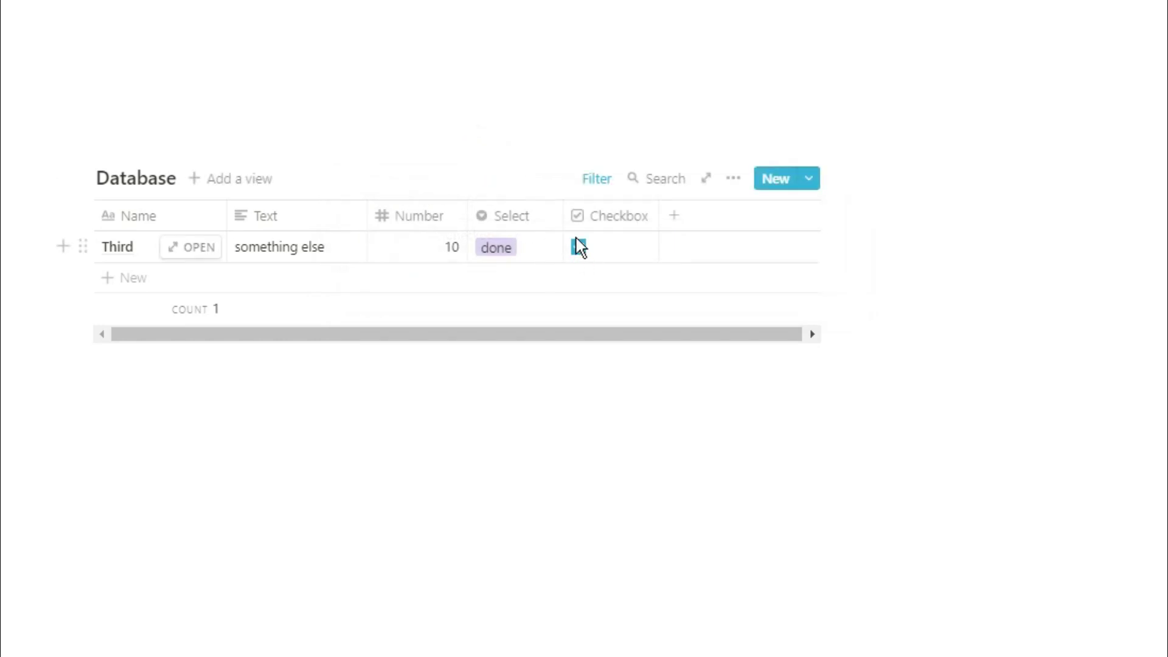
click(597, 182)
click(669, 258)
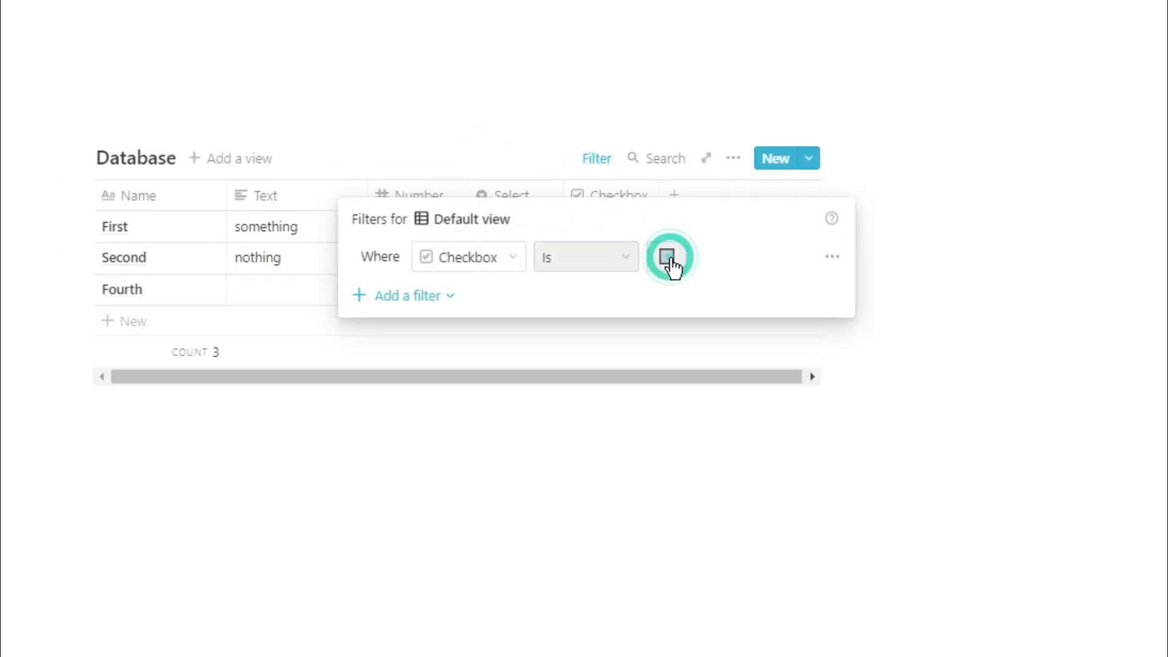
click(526, 125)
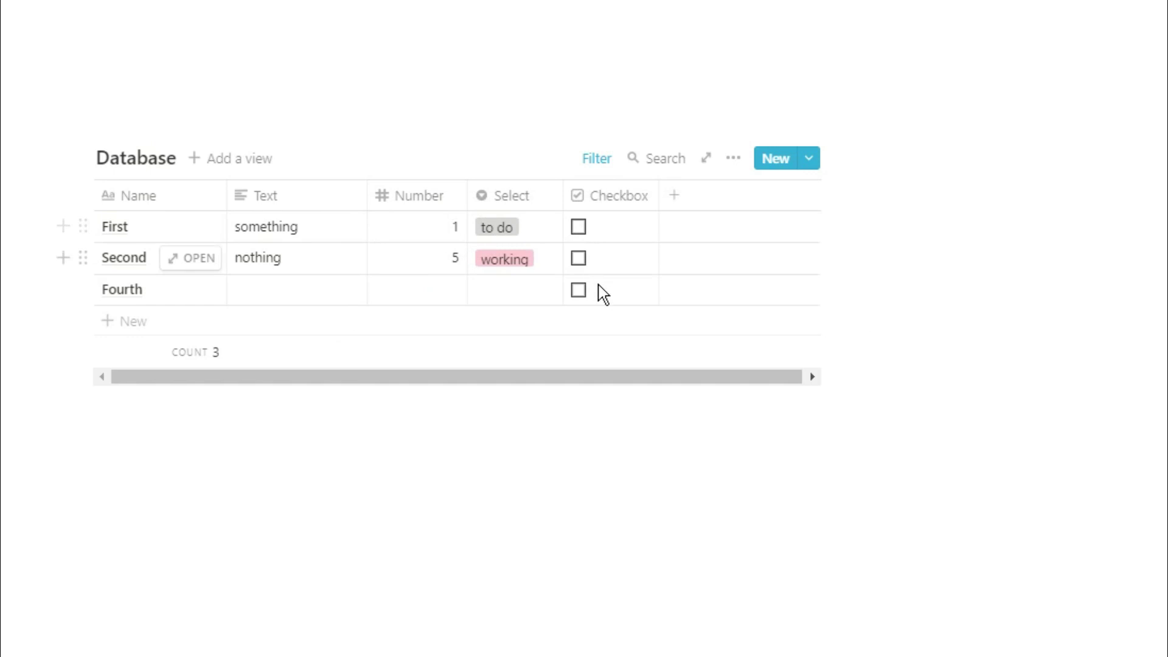
Step: Switch the condition to Is not and retoggle, ending at Checkbox Is not checked
click(596, 159)
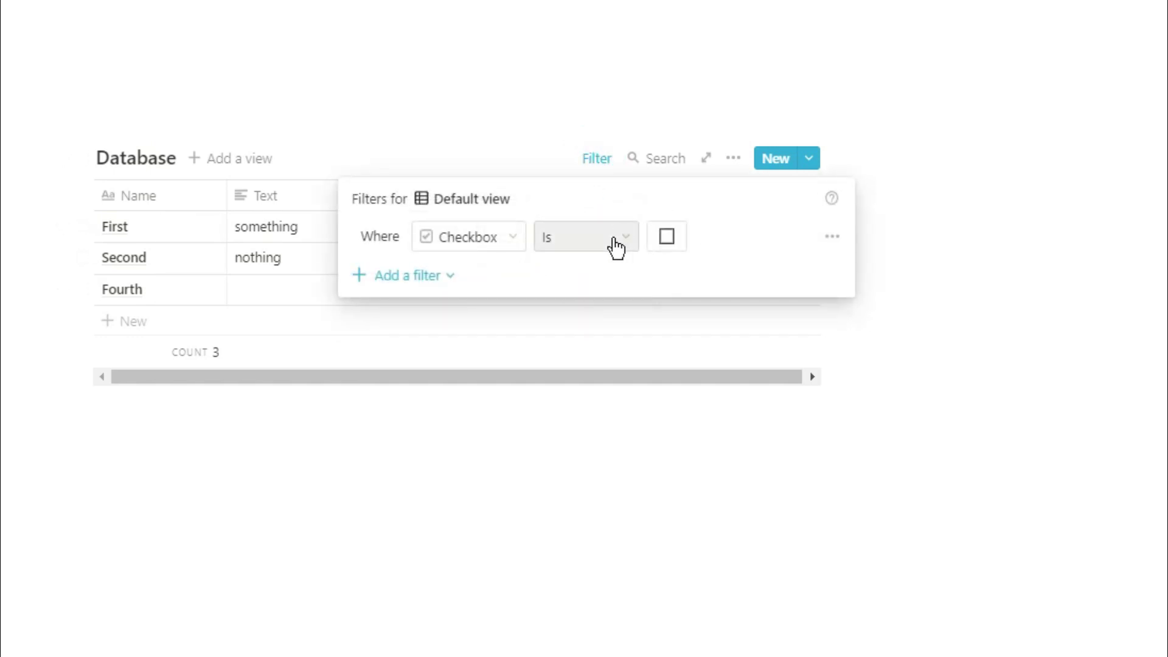
click(614, 238)
click(593, 301)
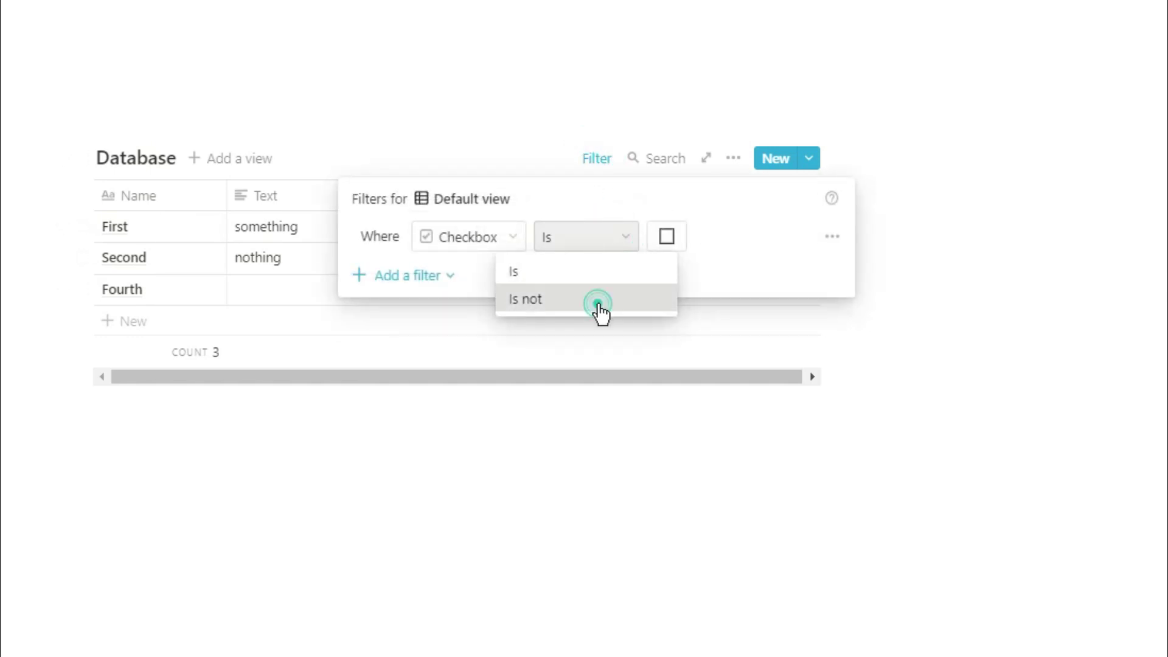
click(503, 161)
click(593, 180)
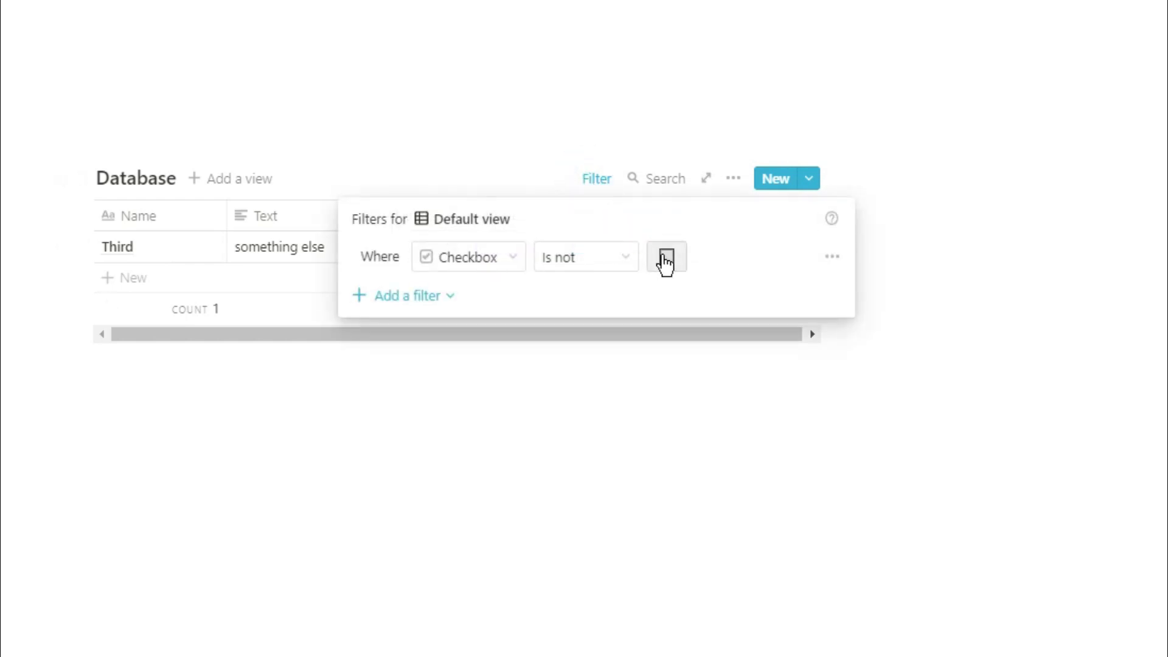
click(665, 257)
click(523, 132)
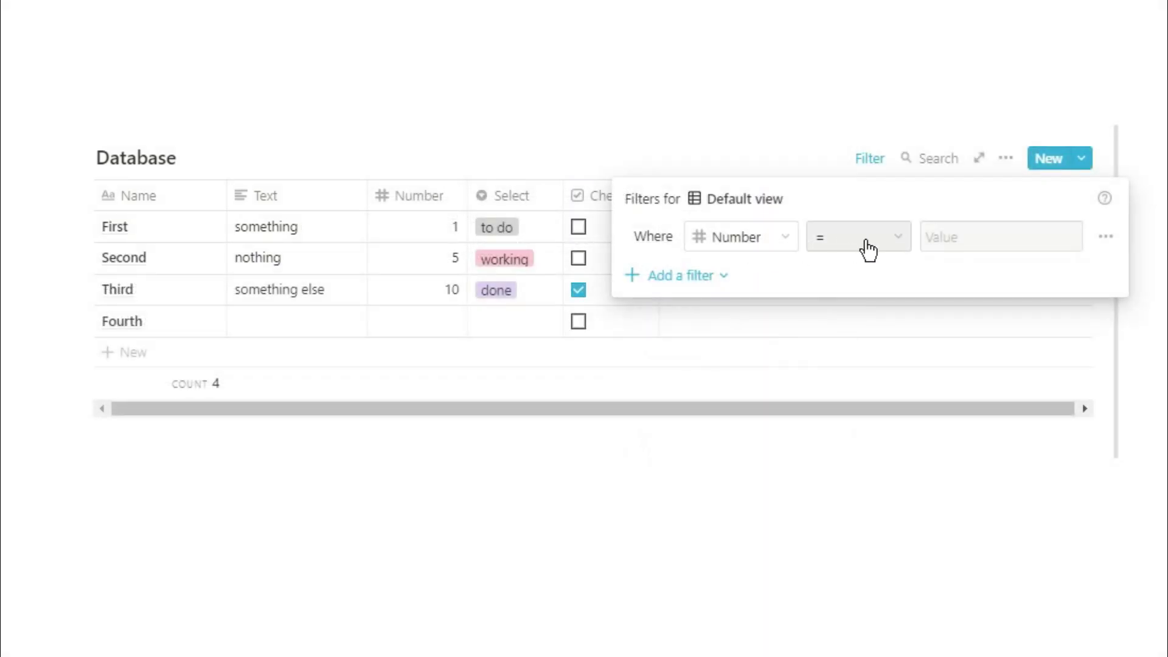
click(892, 240)
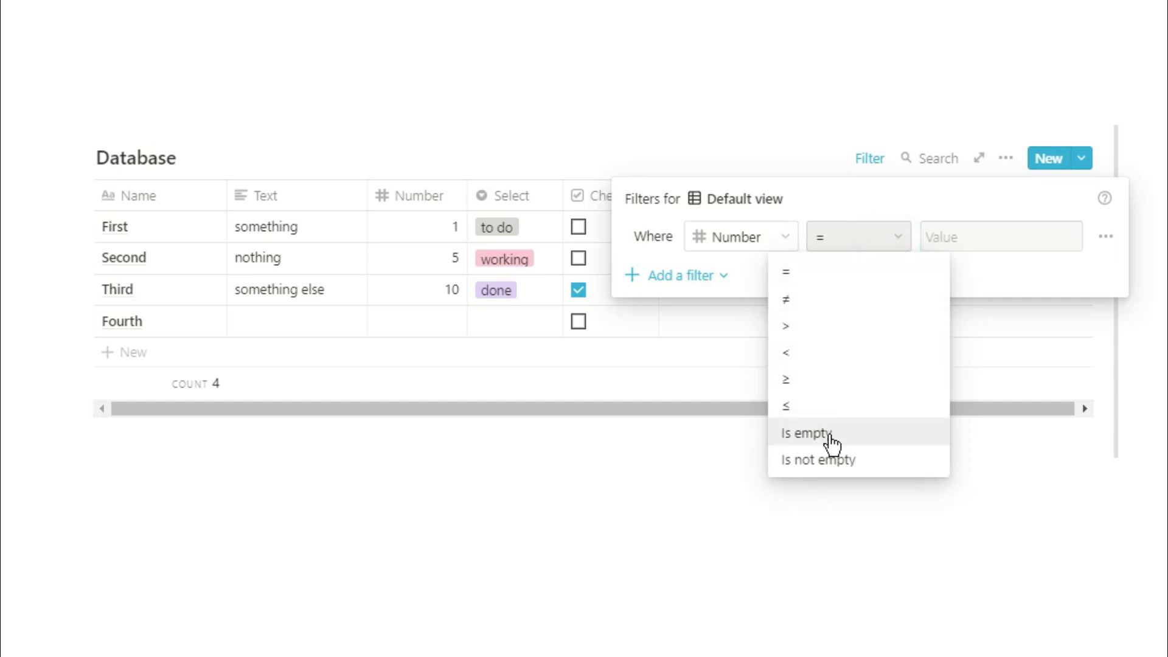
Step: Try Number Is empty and Is not empty, then Number greater than 1
click(813, 441)
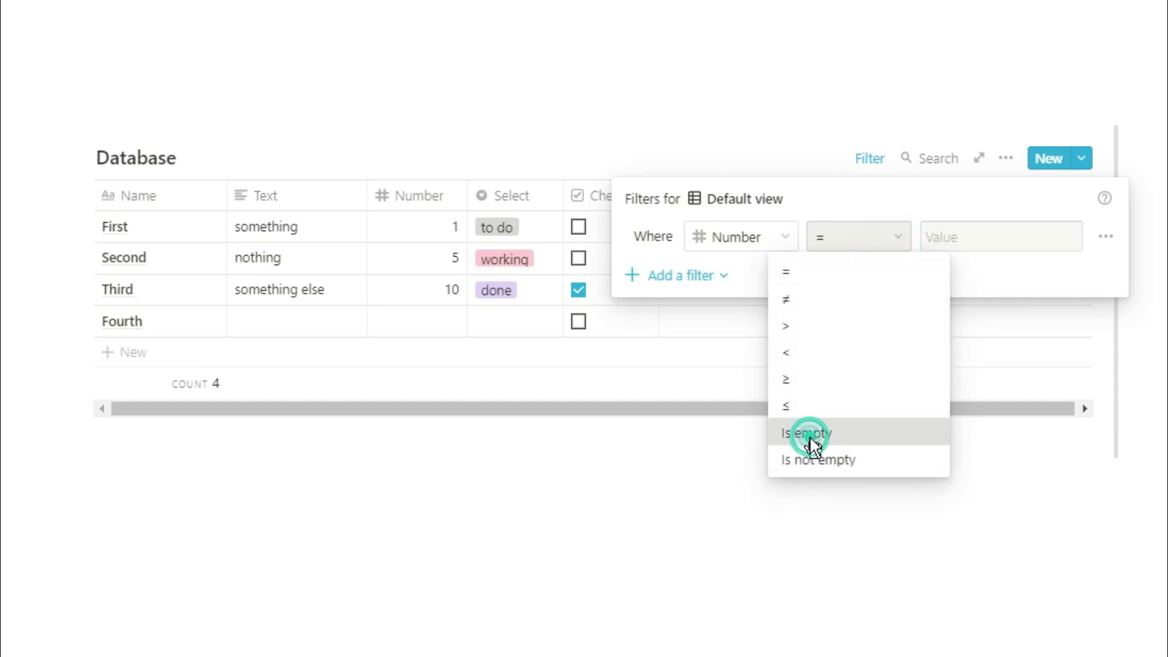
click(851, 238)
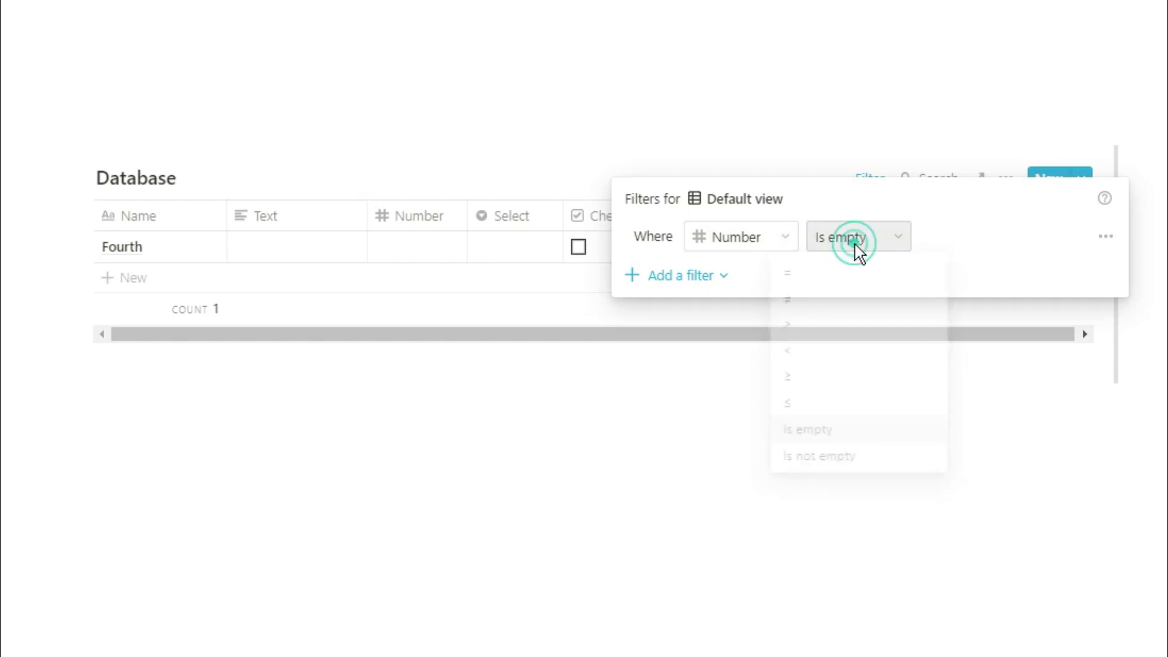
click(828, 471)
click(877, 244)
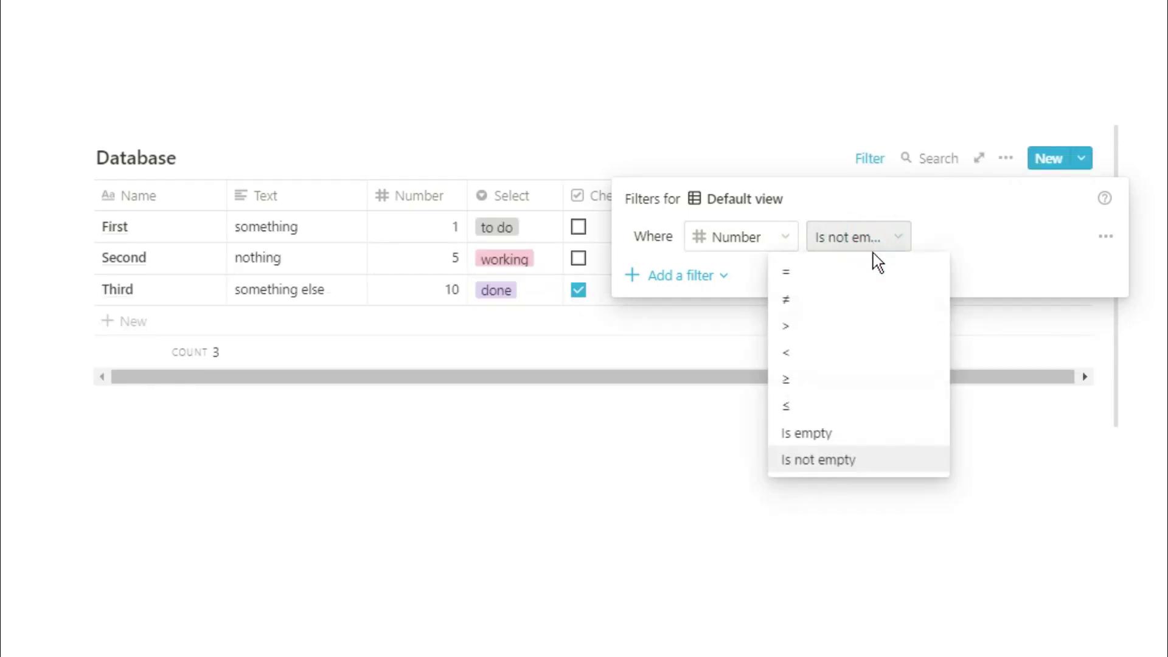
click(860, 326)
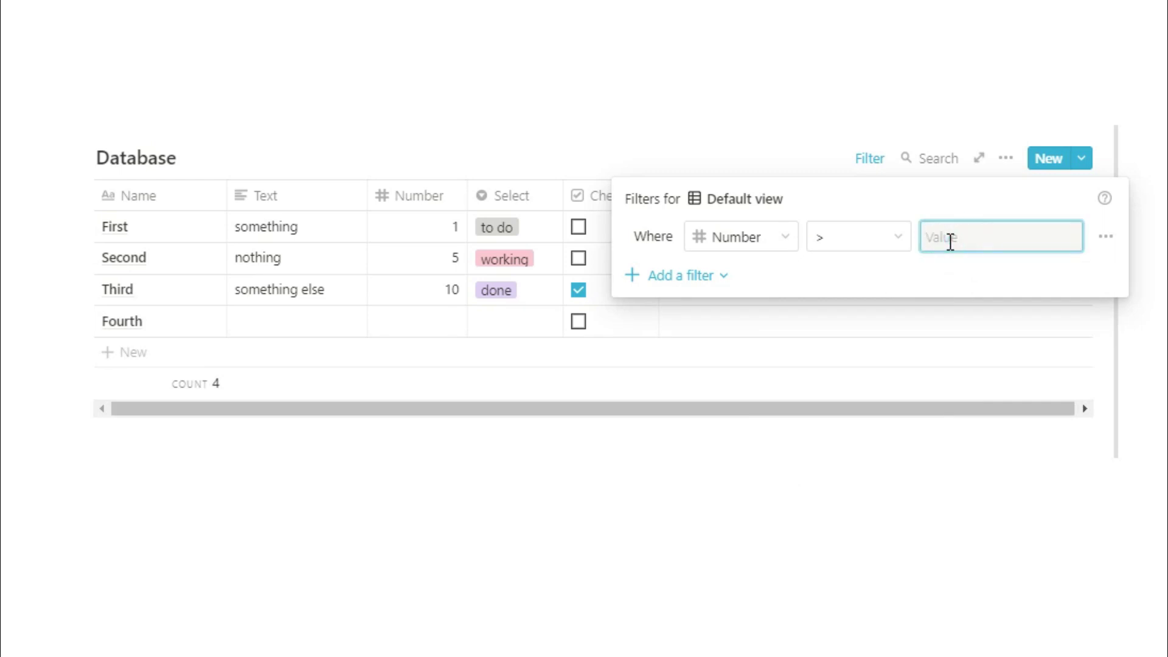
text(3)
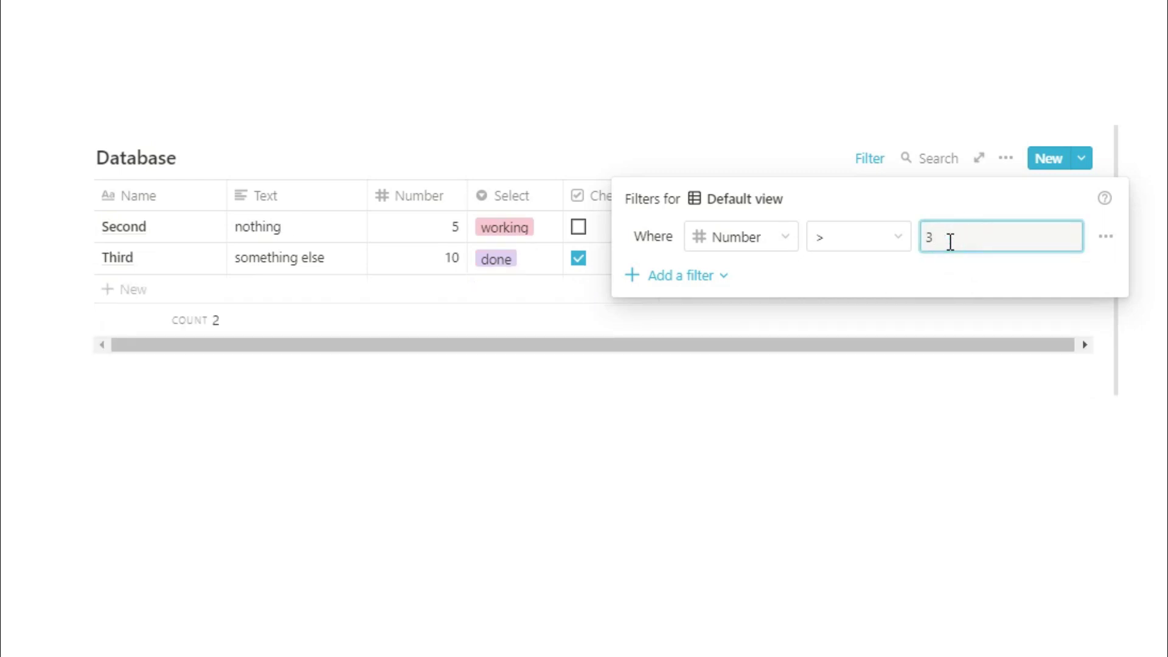
key(BackSpace)
text(1)
Step: Try Number less than 10 and not equal to 1, ending with Number = 1
click(899, 241)
click(859, 349)
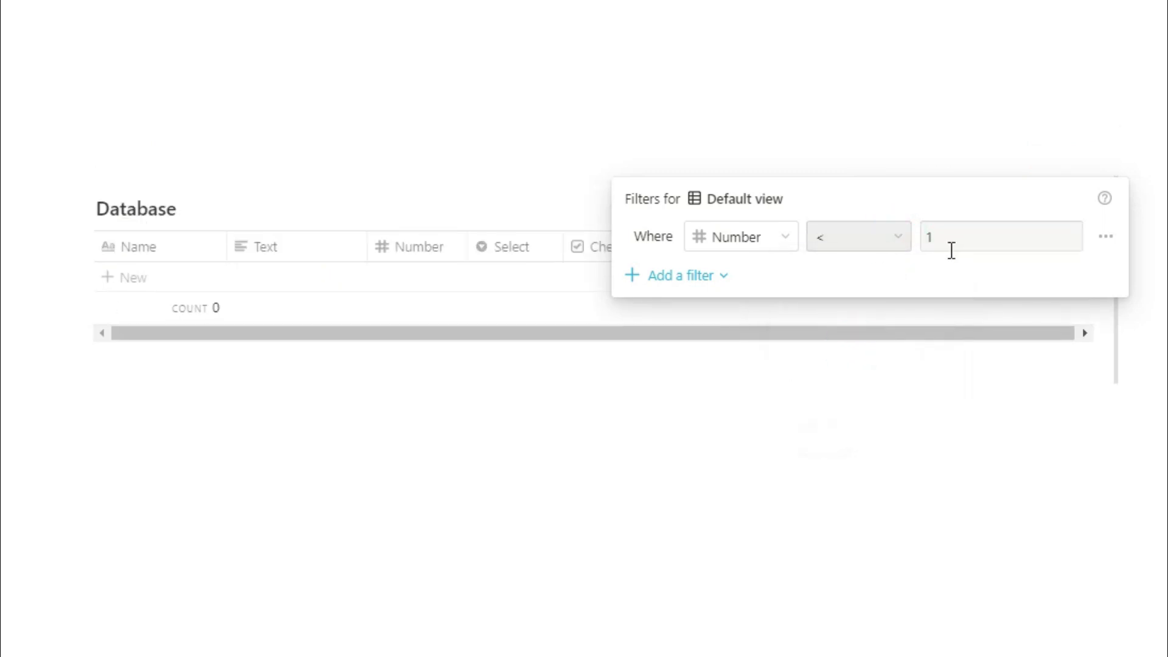
key(BackSpace)
text(10)
click(897, 242)
click(882, 301)
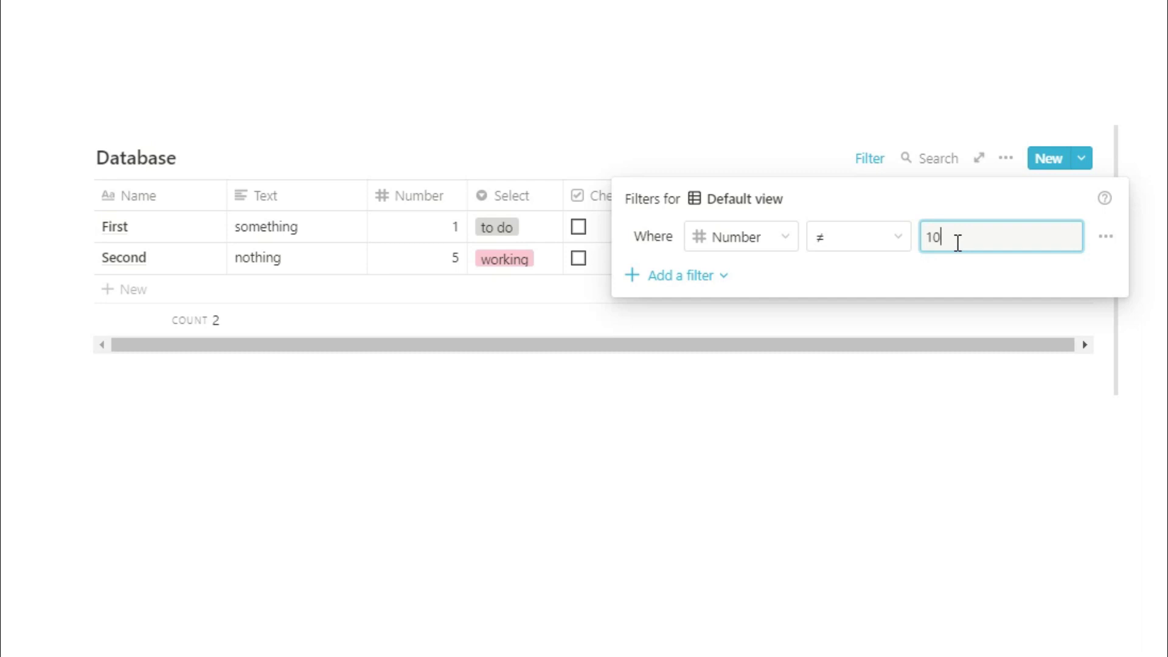
key(BackSpace)
click(892, 244)
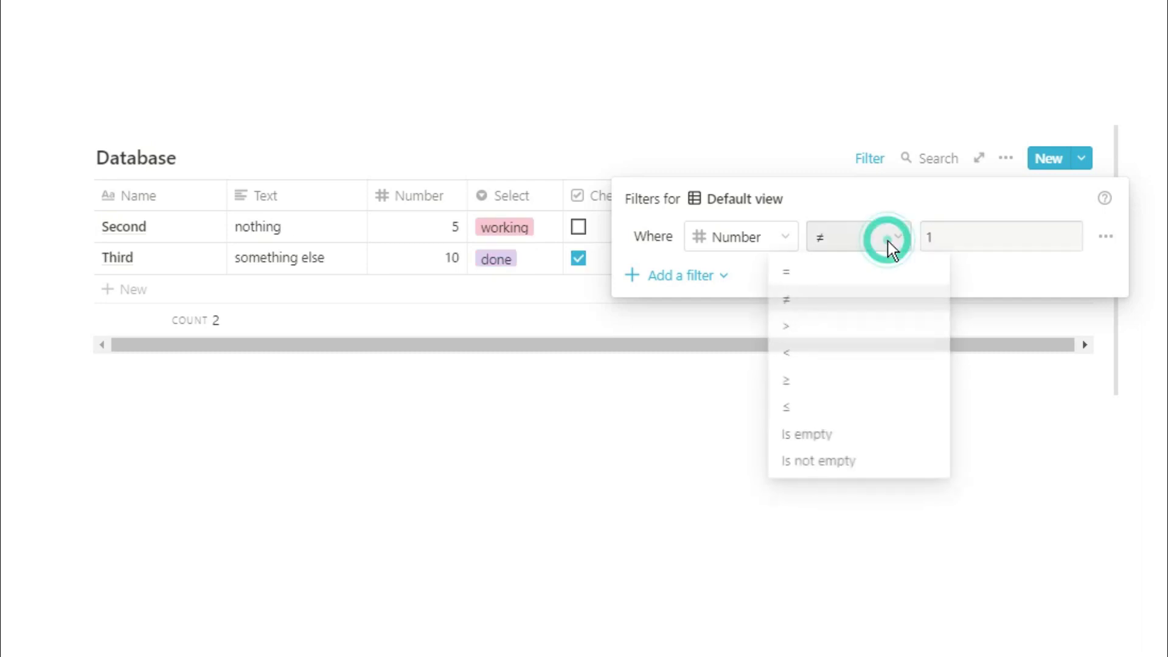
click(887, 271)
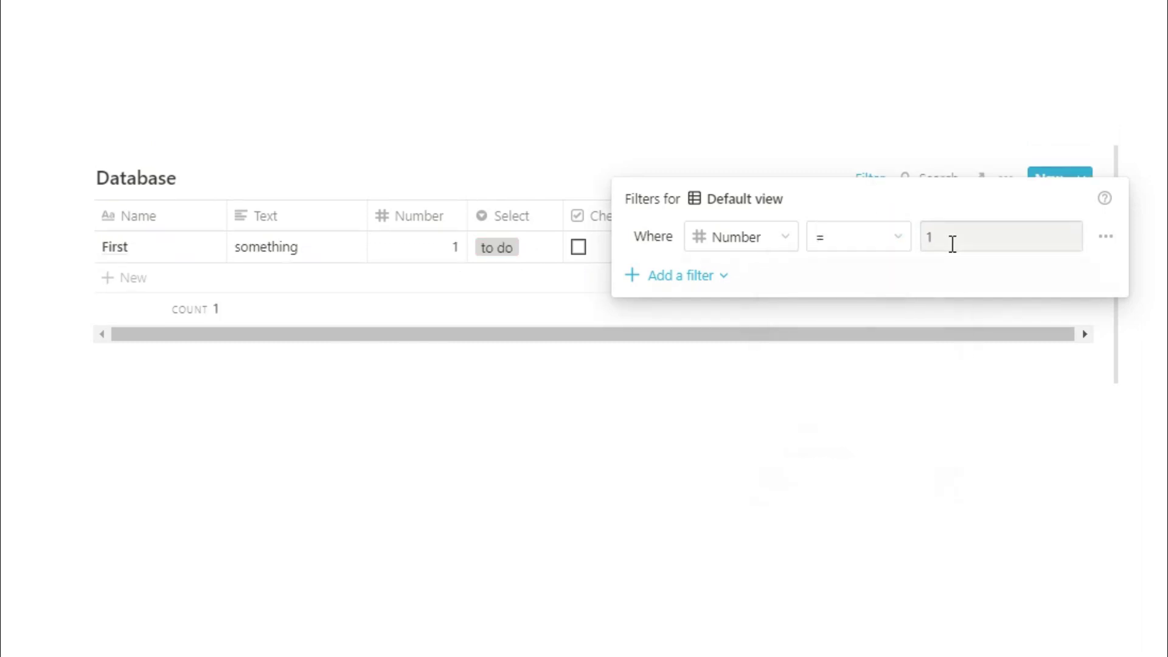
click(788, 240)
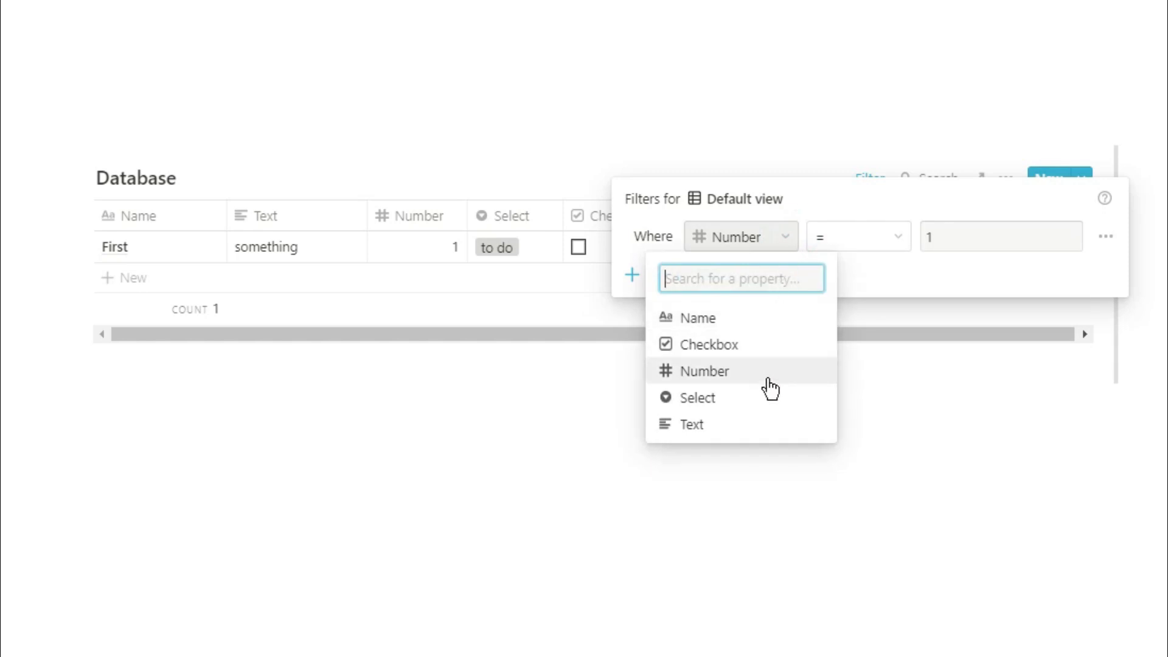
Step: Filter on Select, trying Is to do and then Is not to do
click(768, 401)
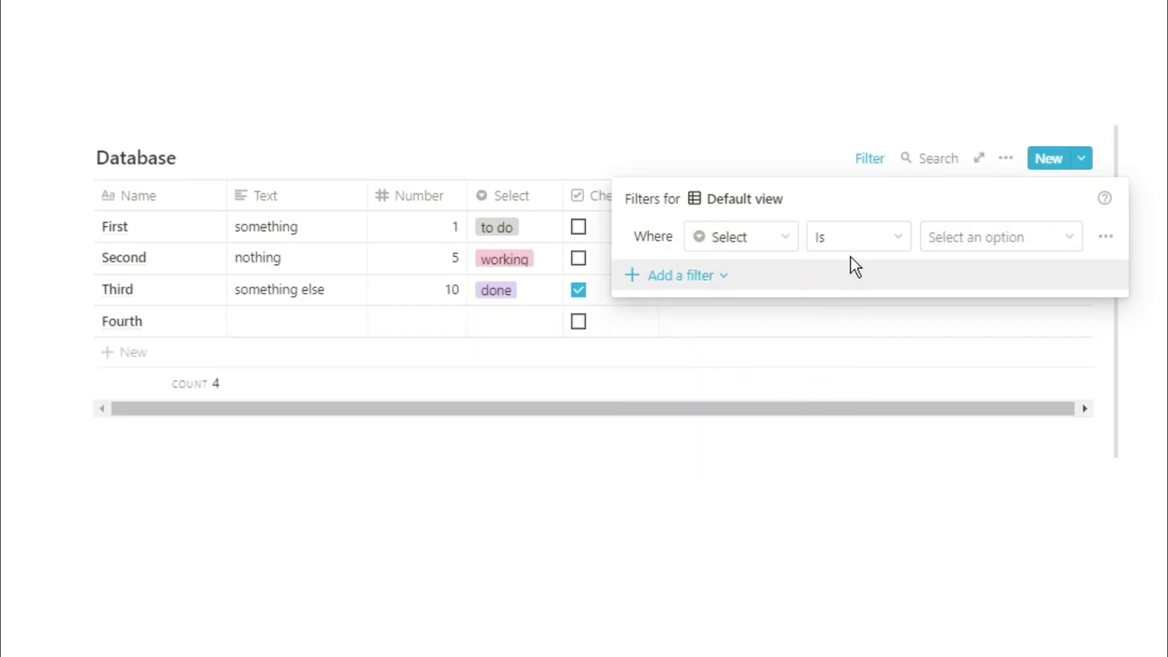
click(898, 243)
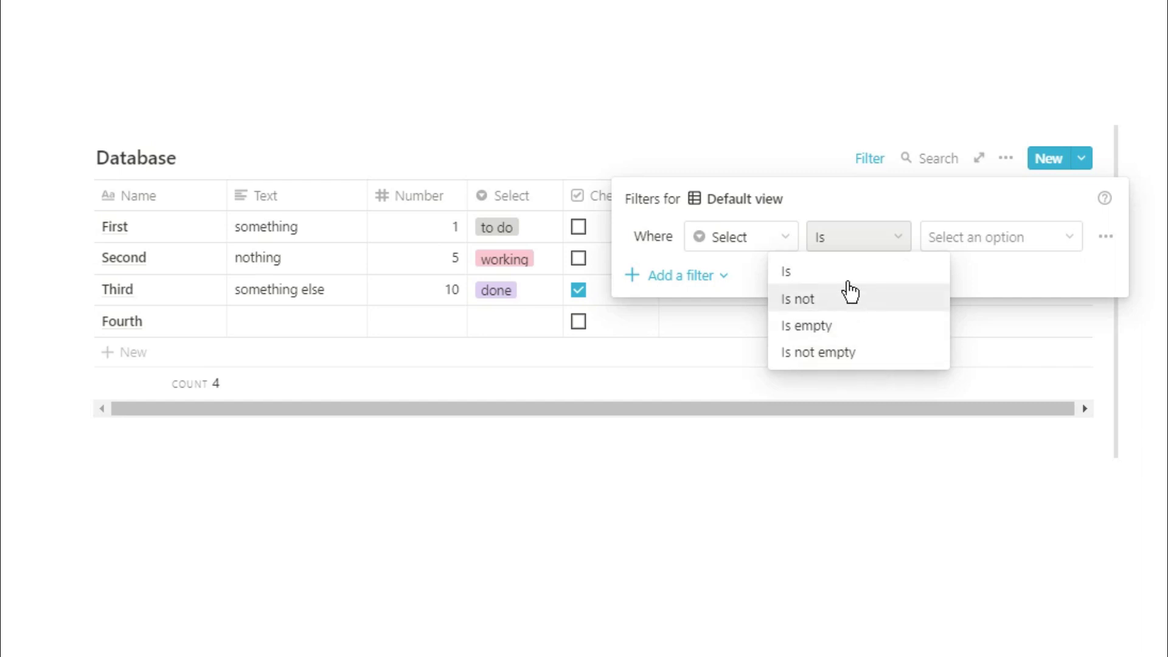
click(843, 272)
click(973, 249)
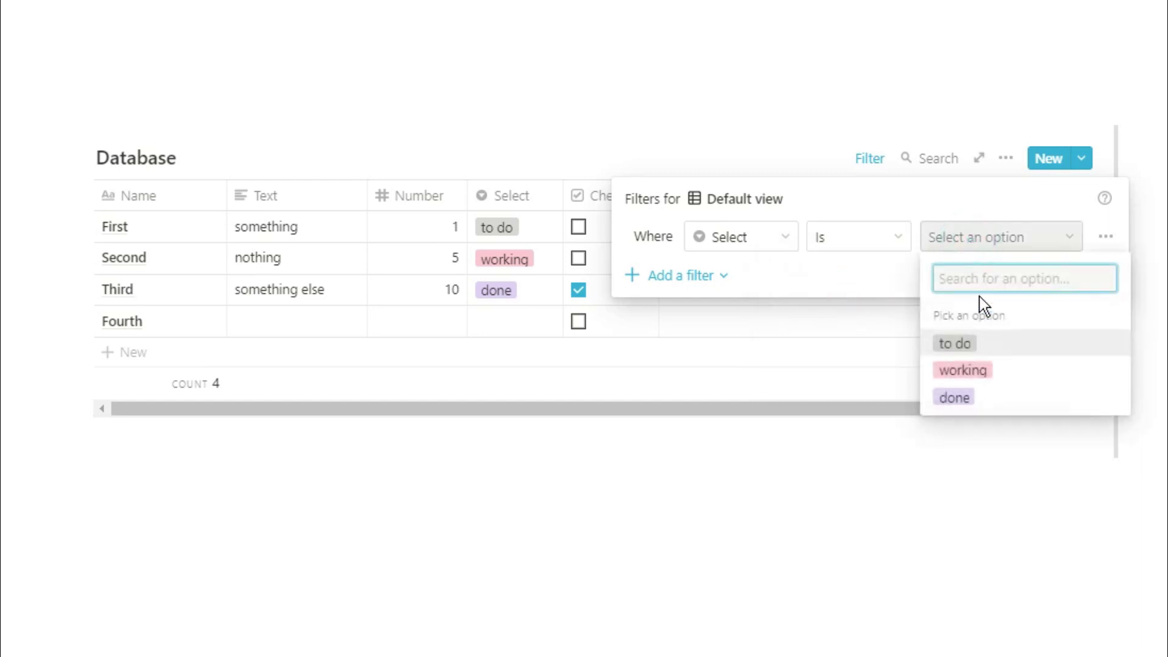
click(986, 347)
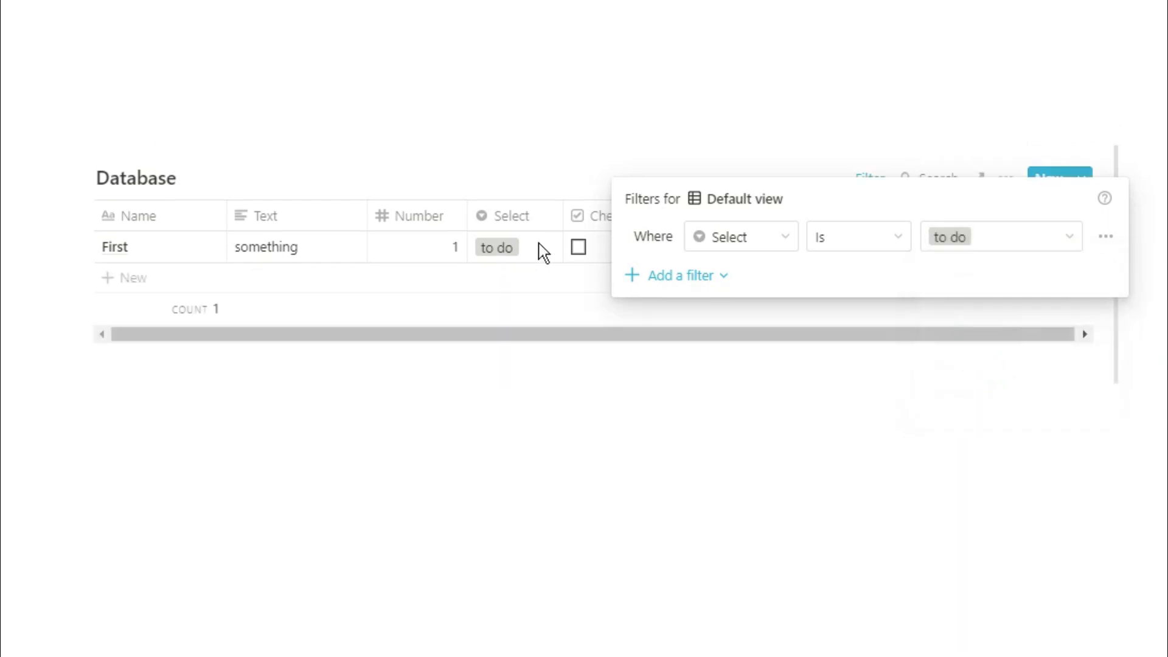
click(843, 239)
click(836, 298)
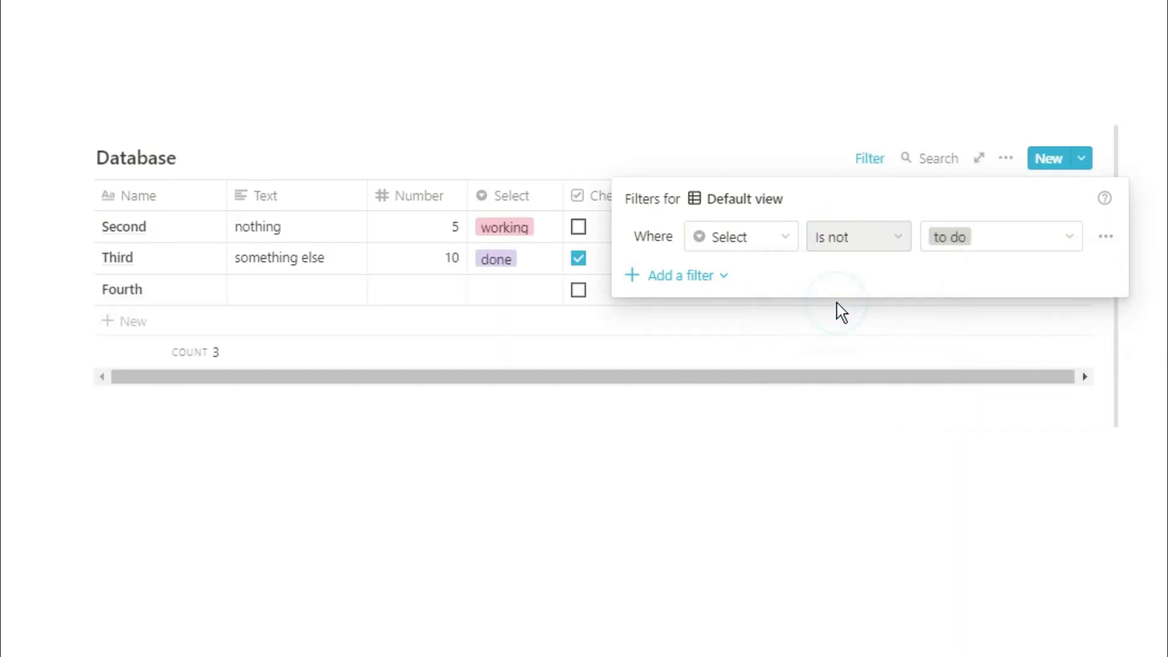
Step: Switch the filter to the Text property with the Contains comparison
click(794, 237)
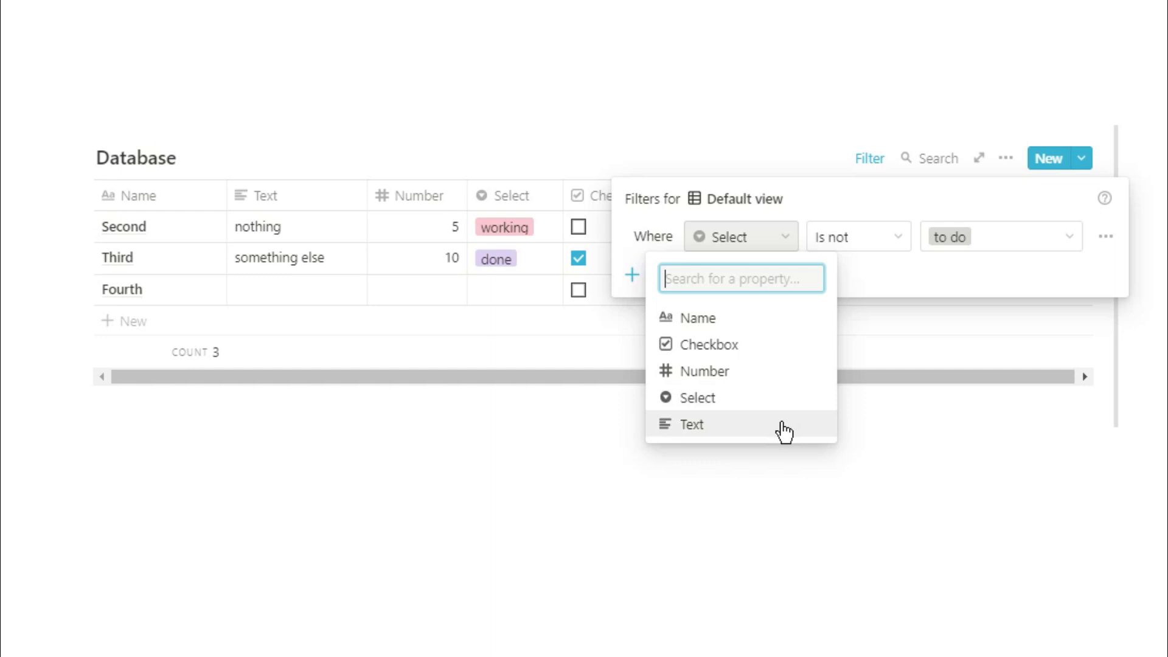
click(784, 438)
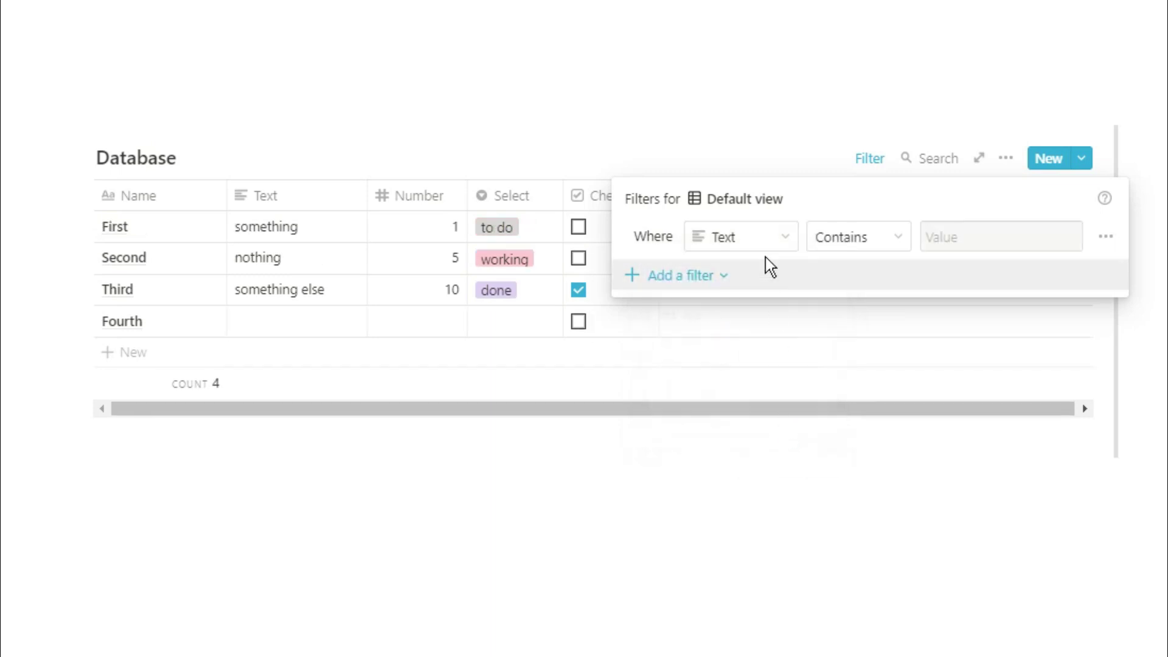
click(882, 241)
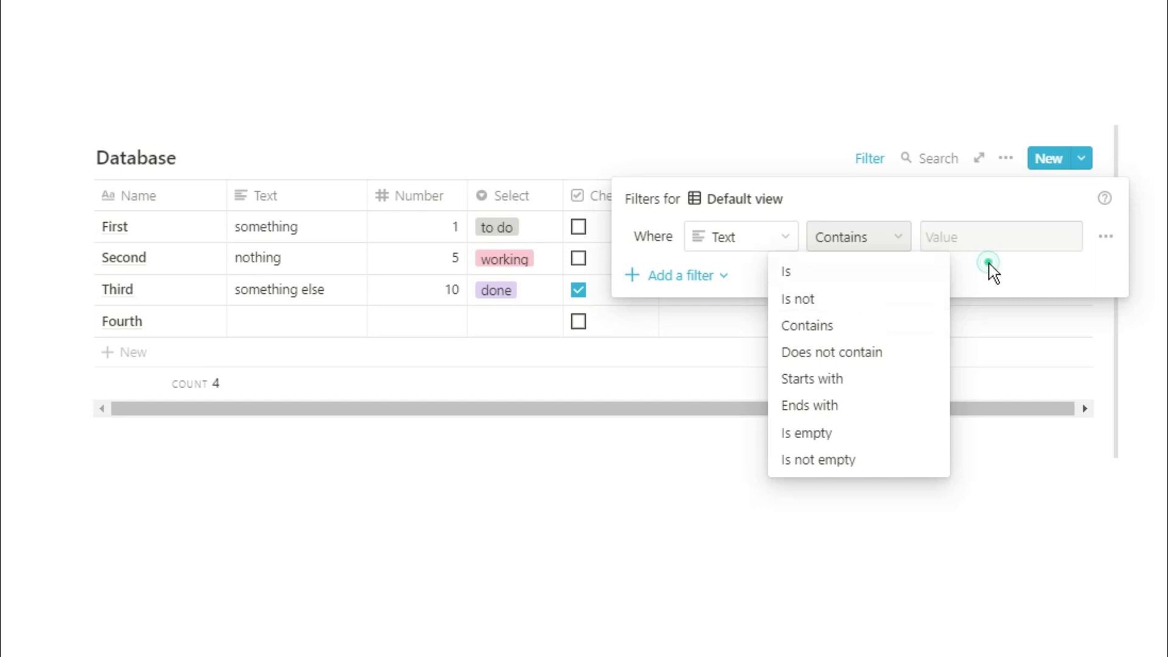
click(953, 246)
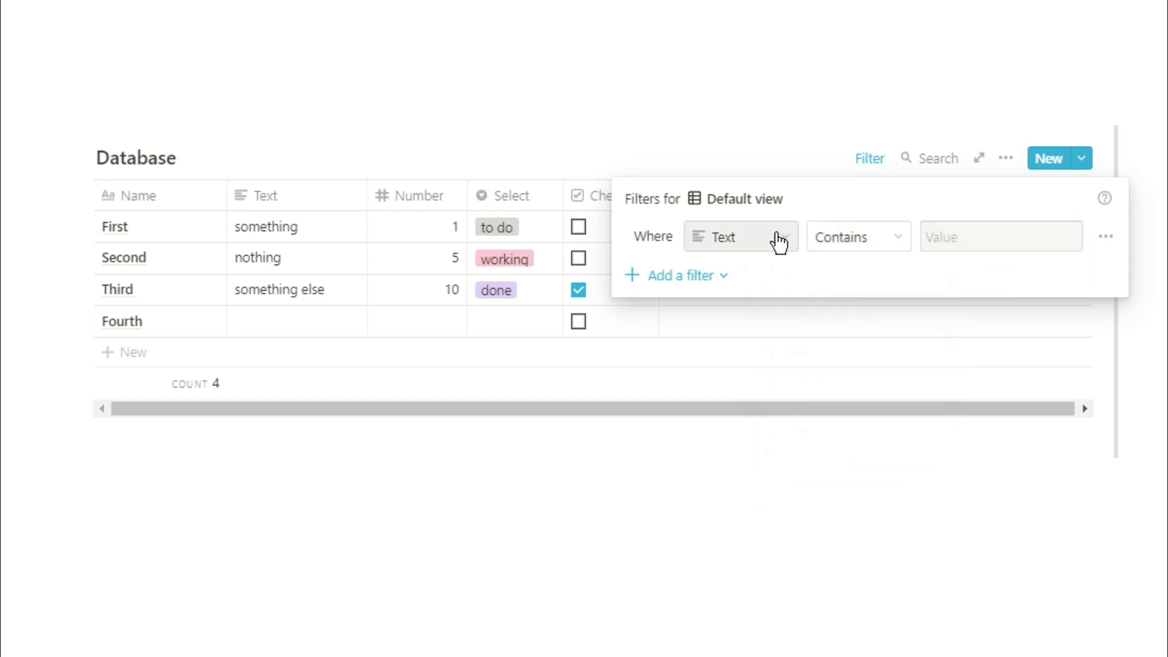
Step: Set the filter back to Select Is not done
click(778, 240)
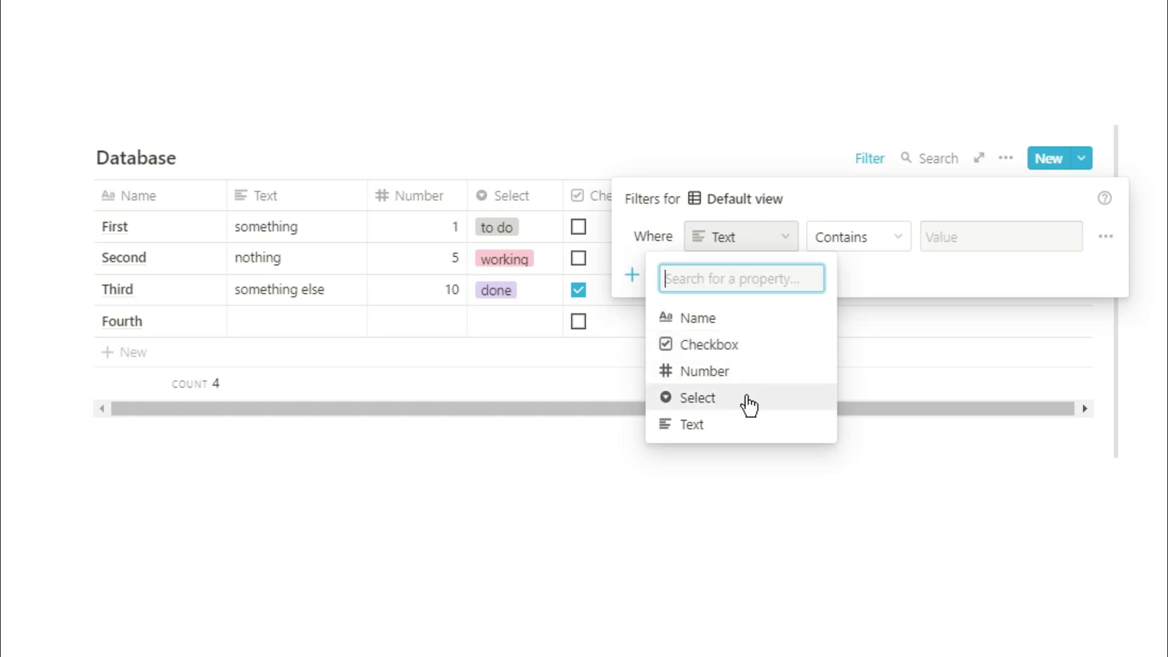
click(749, 404)
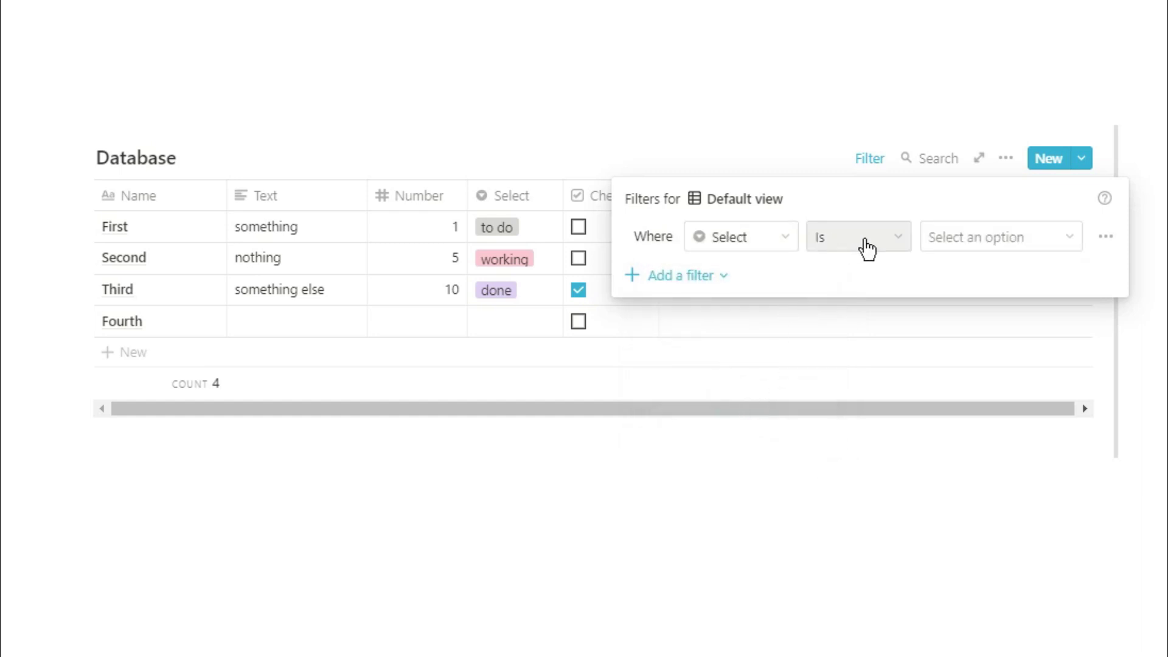
click(976, 238)
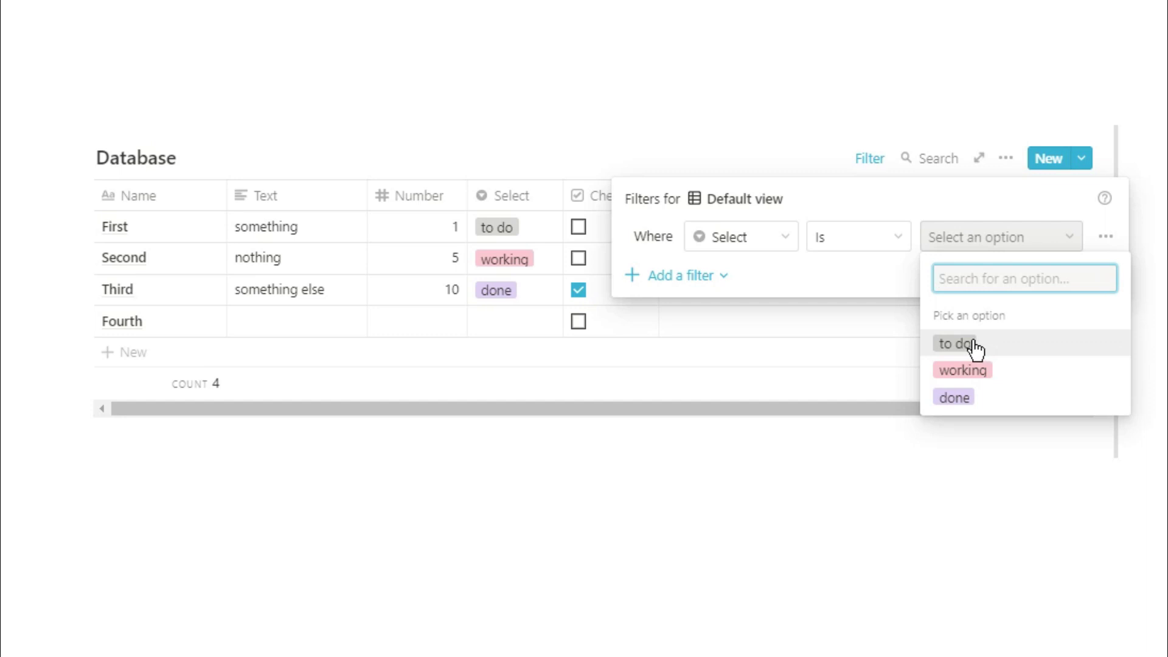
click(896, 237)
click(895, 238)
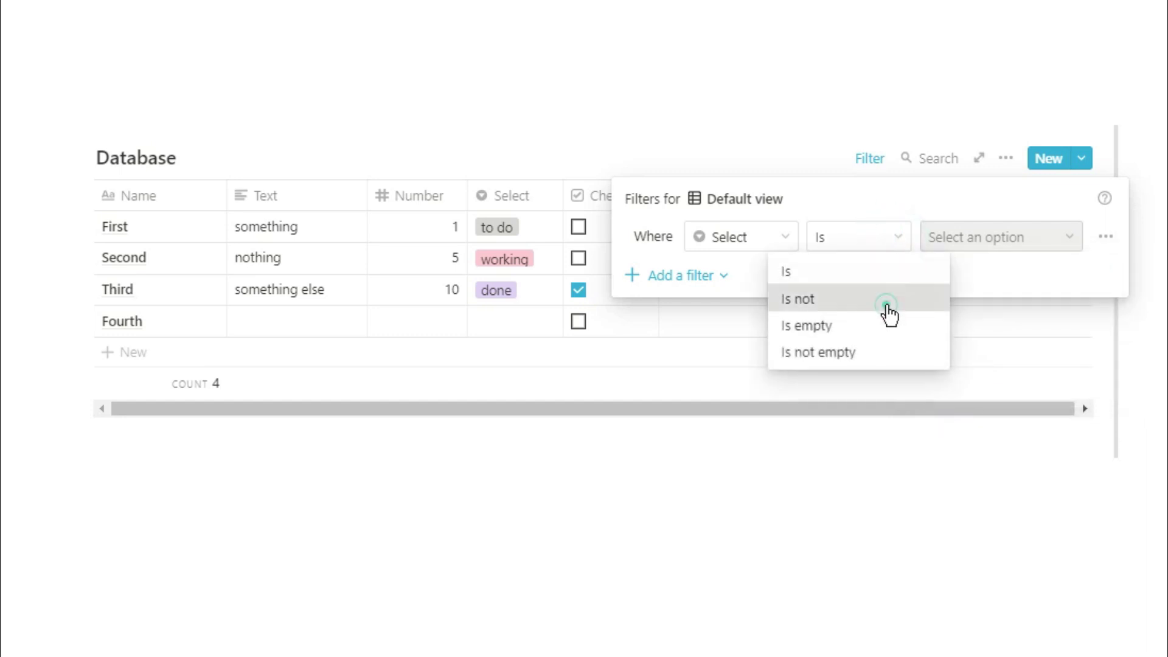
click(888, 313)
click(979, 246)
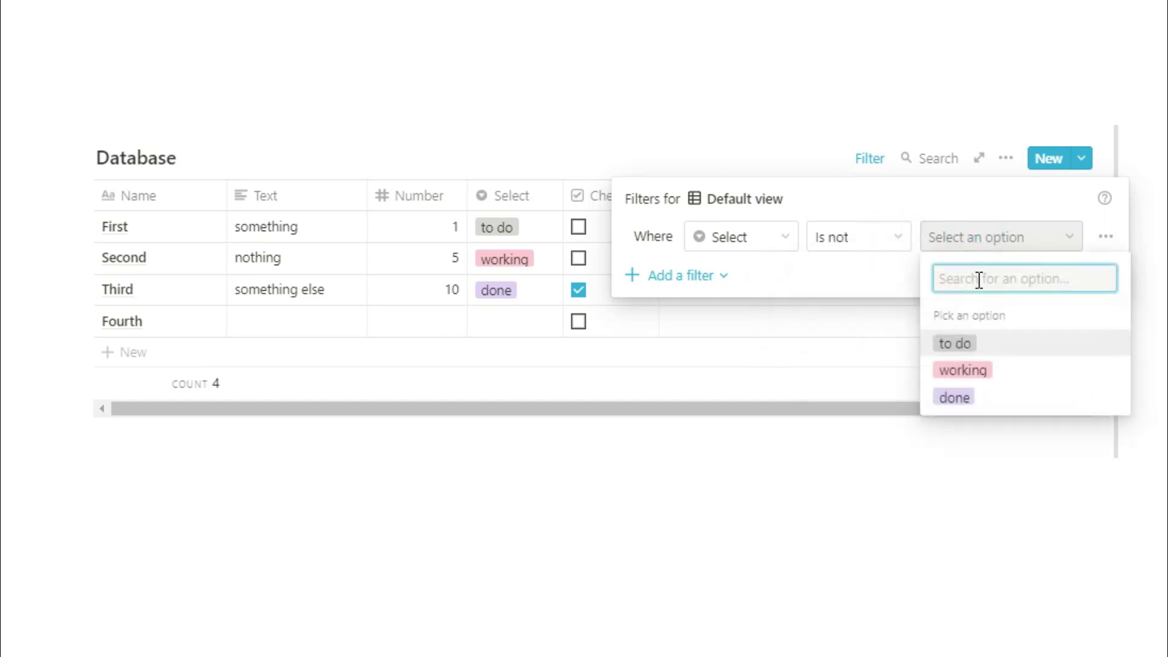
click(971, 396)
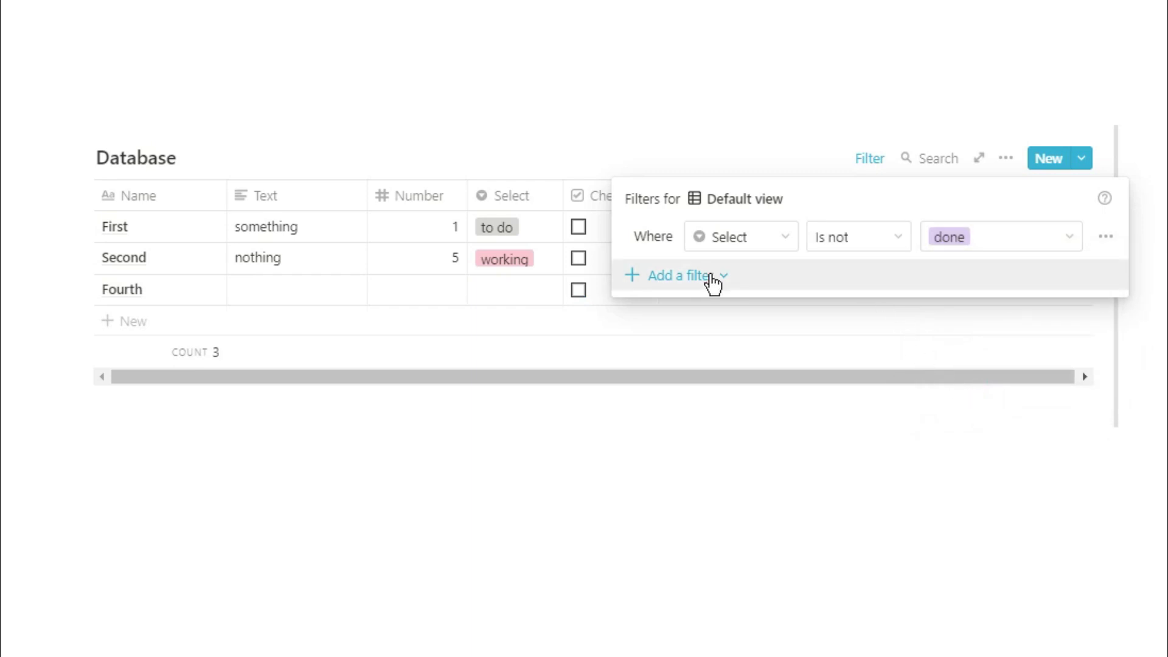
click(714, 283)
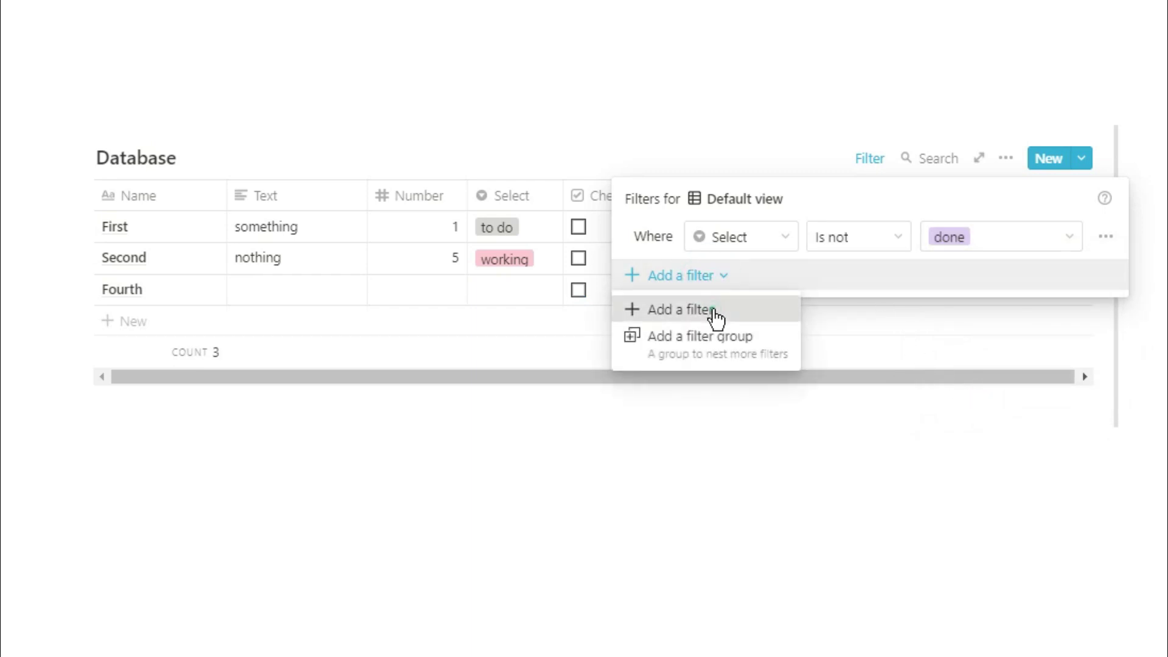
click(716, 312)
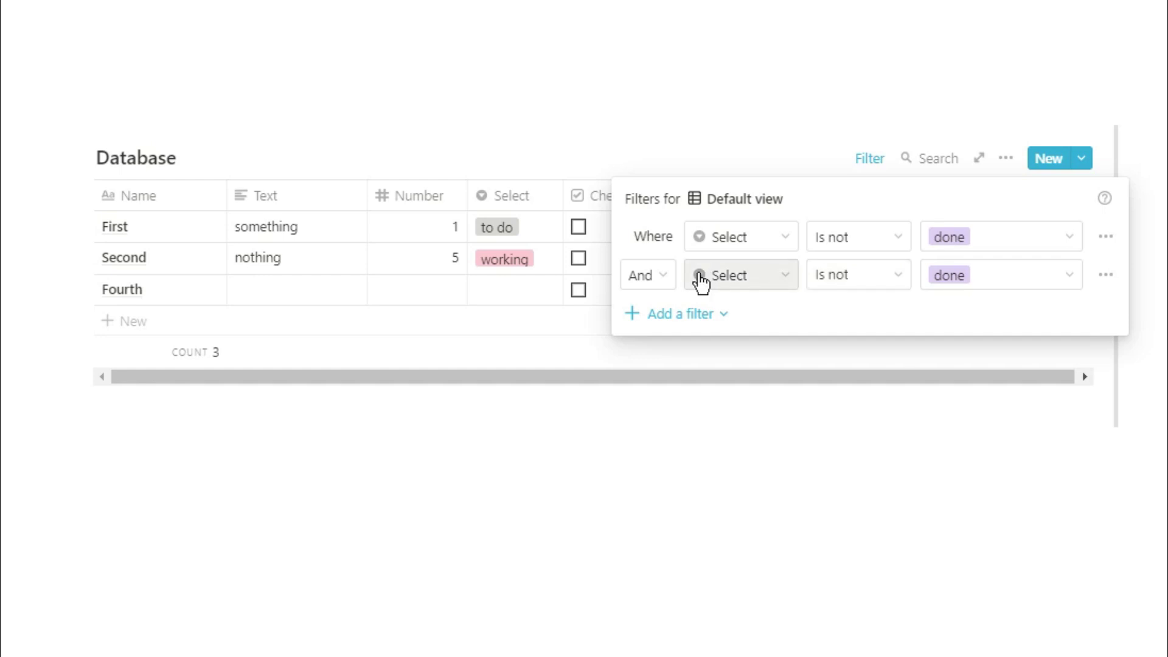
click(900, 277)
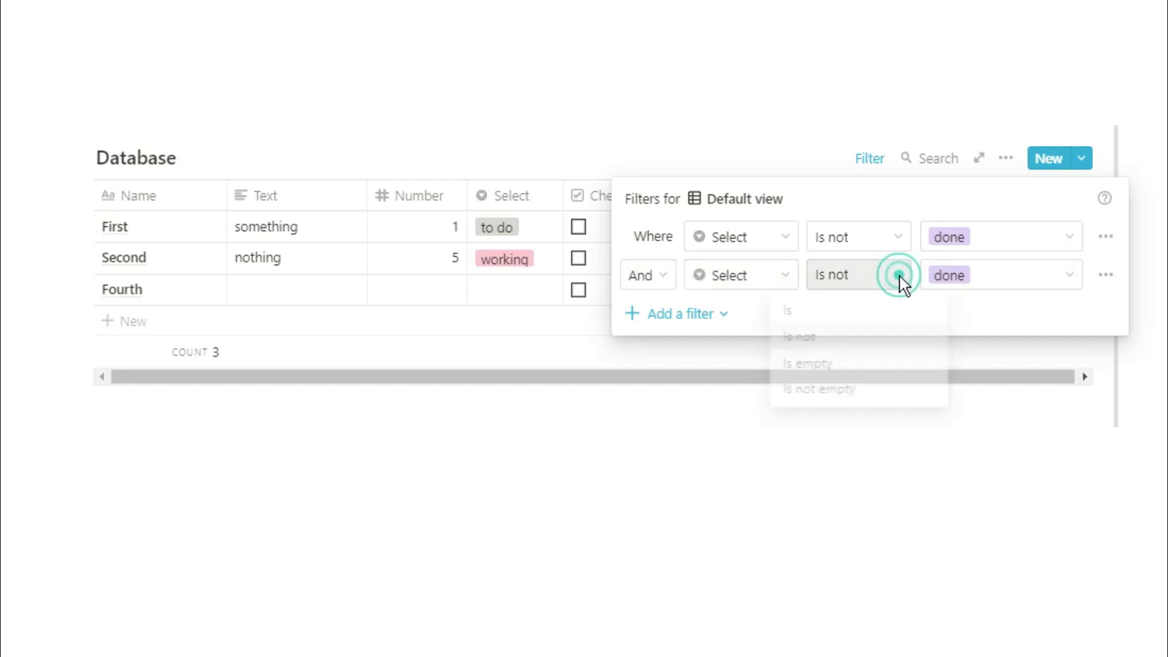
click(895, 337)
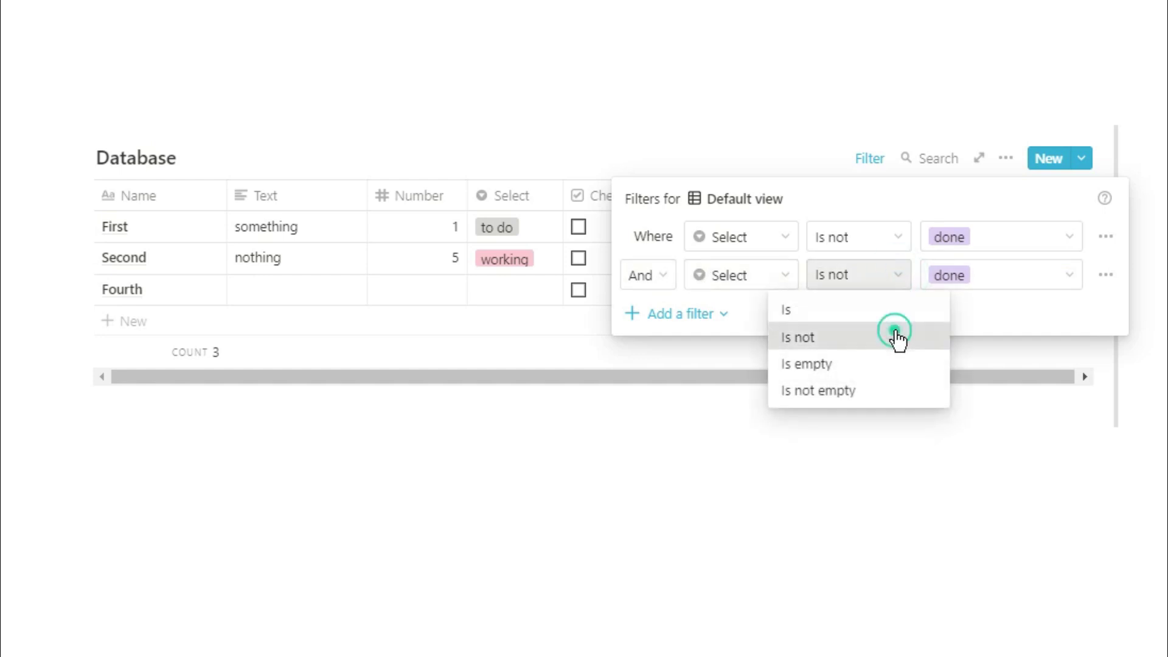
click(1034, 278)
click(848, 274)
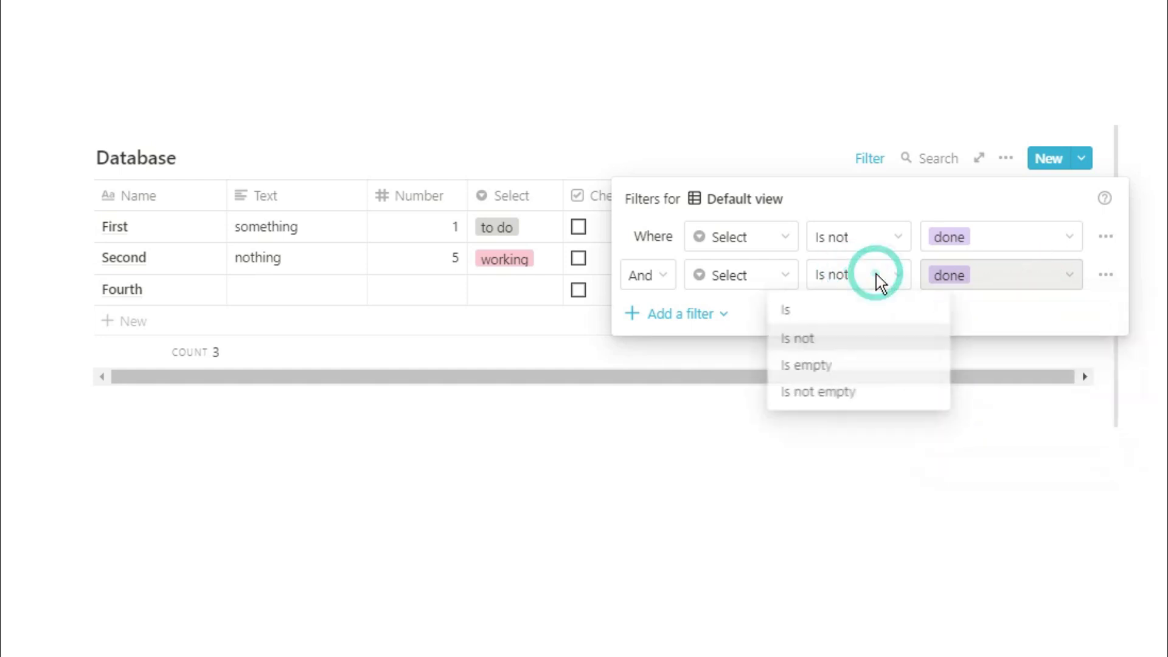
click(856, 389)
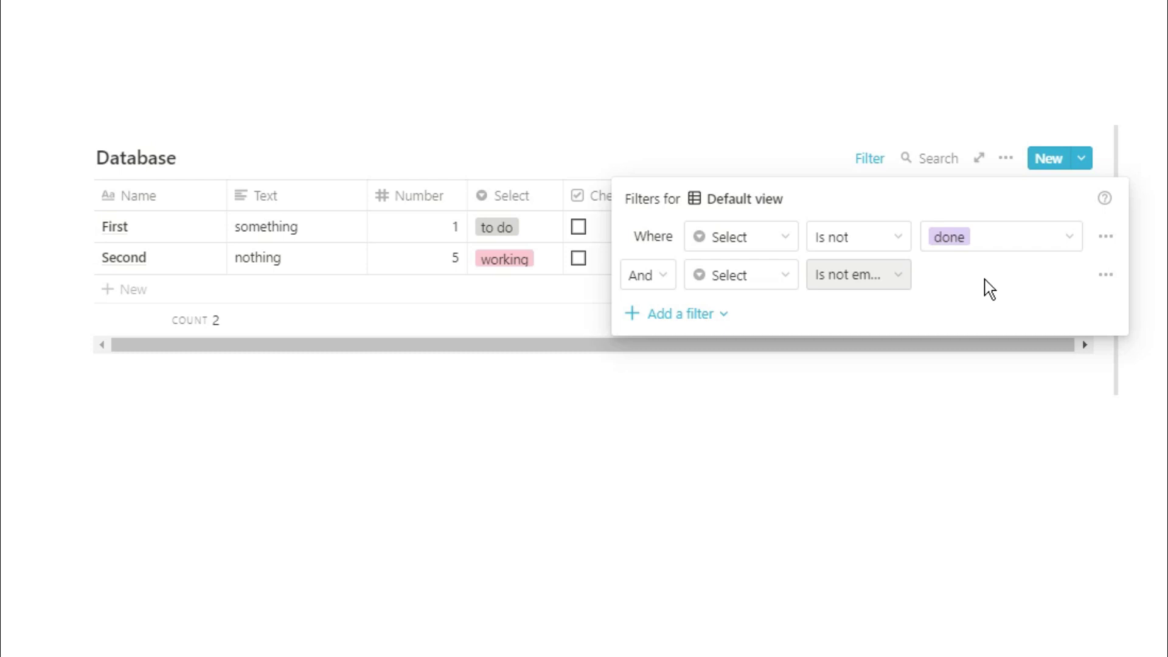
click(666, 285)
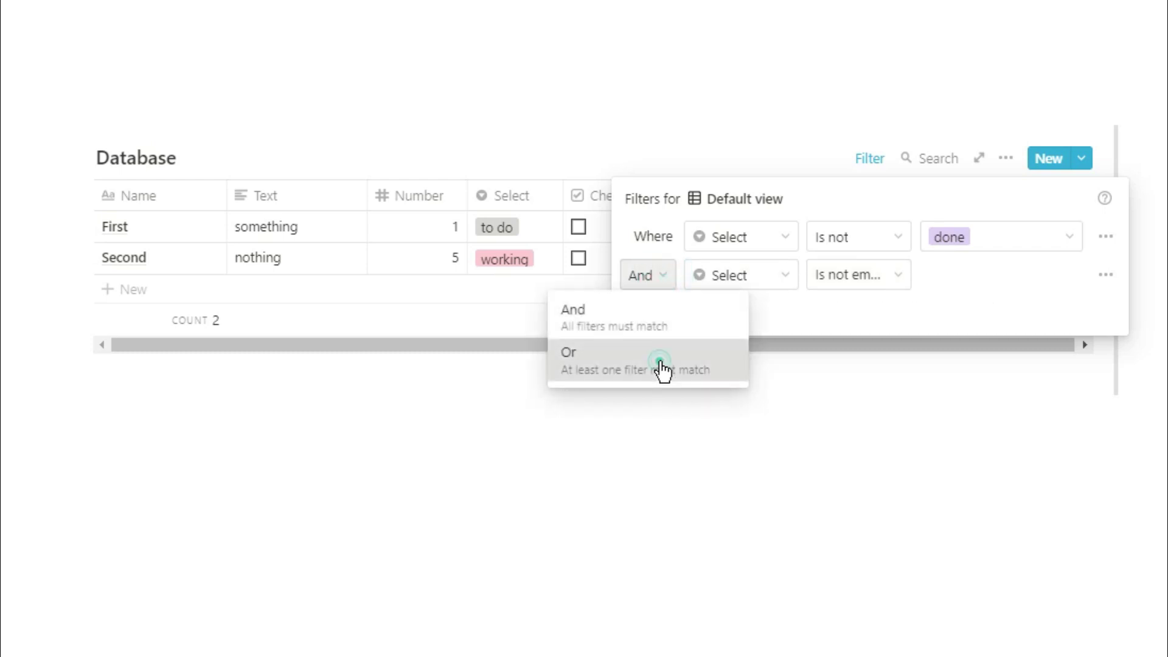
click(662, 366)
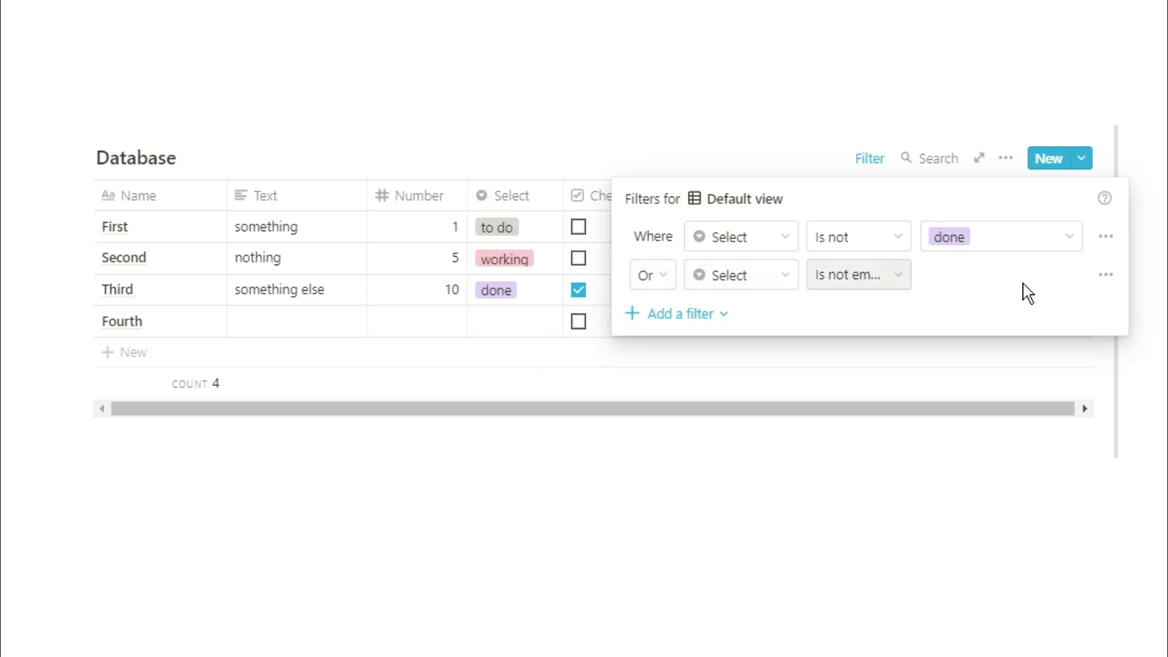
click(1106, 275)
click(1107, 315)
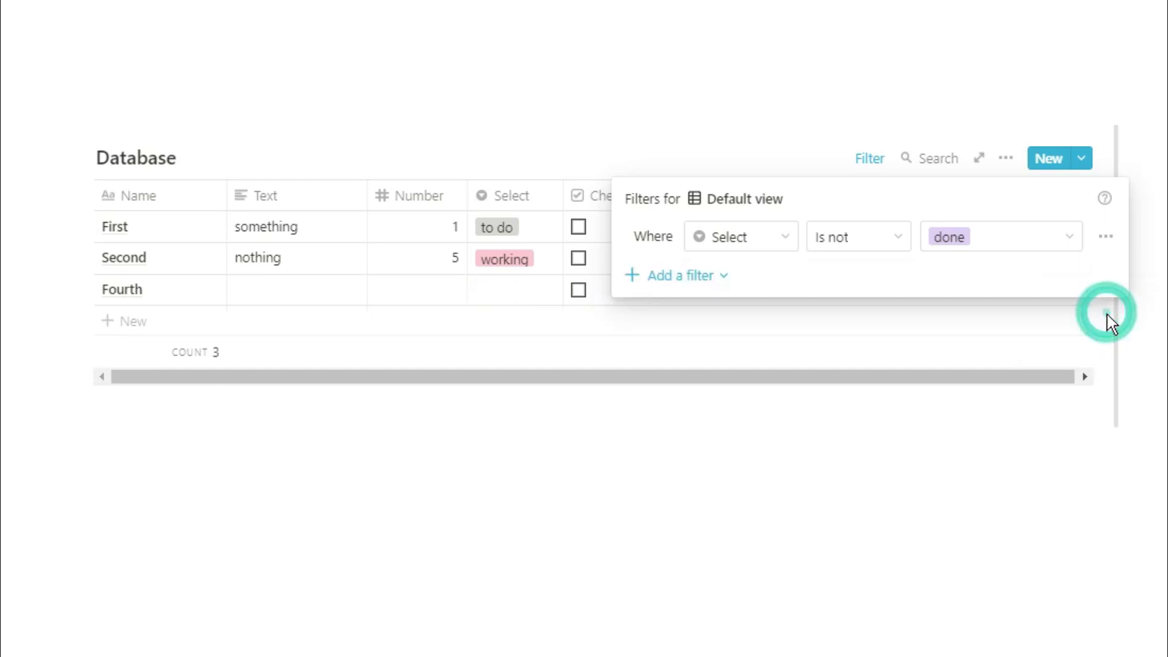
Step: Turn the remaining filter into a group and set it to Name contains F
click(1106, 239)
click(1115, 334)
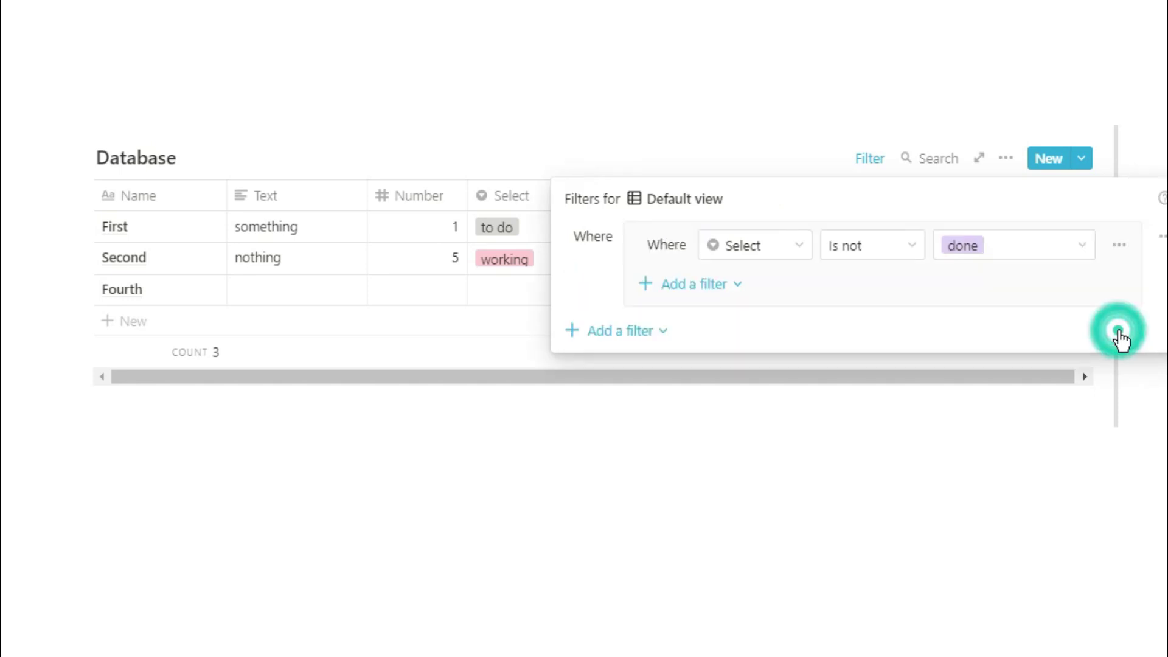
click(808, 246)
click(773, 329)
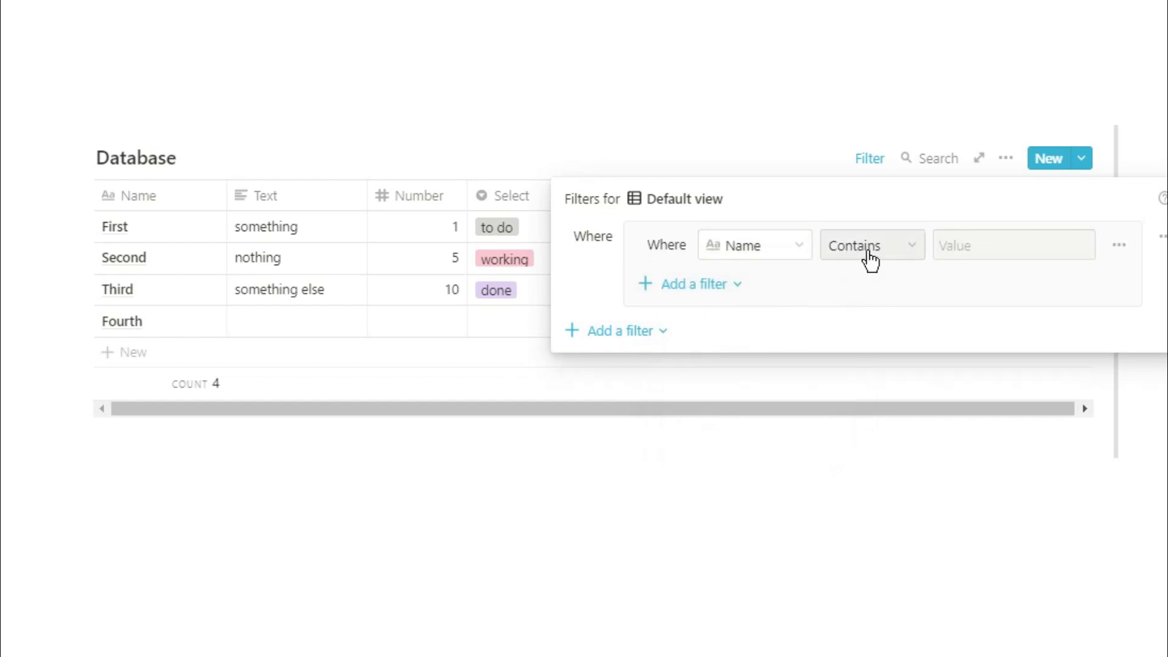
click(965, 249)
text(F)
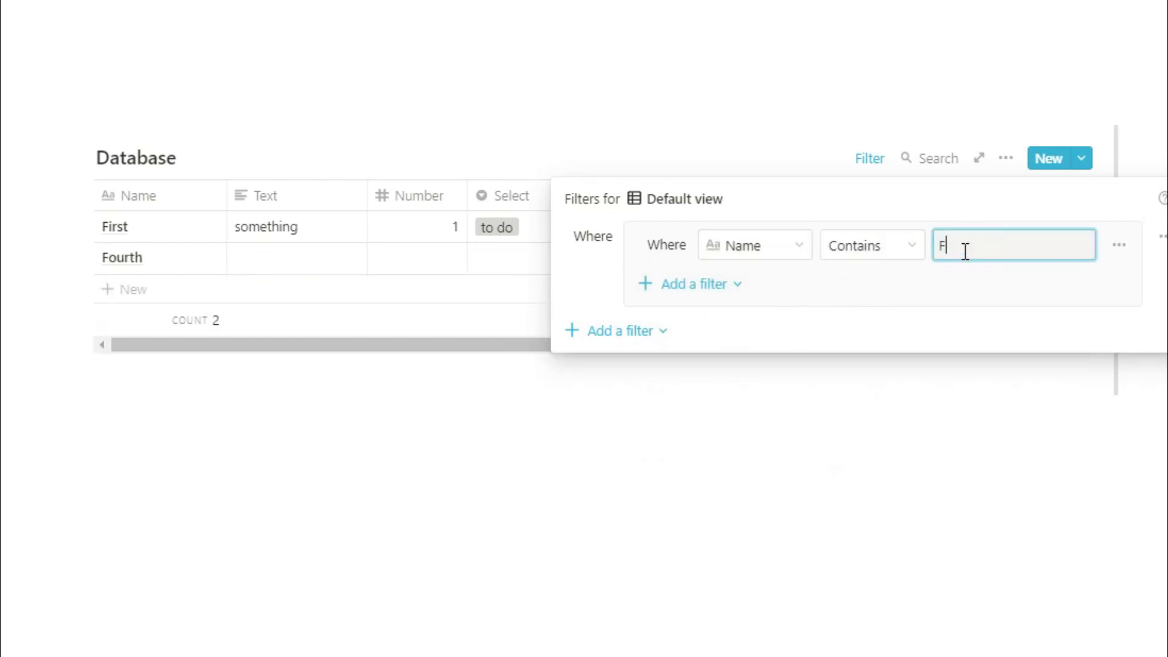
Step: Add an And condition Checkbox is unchecked to the group and close the filter popup
click(740, 284)
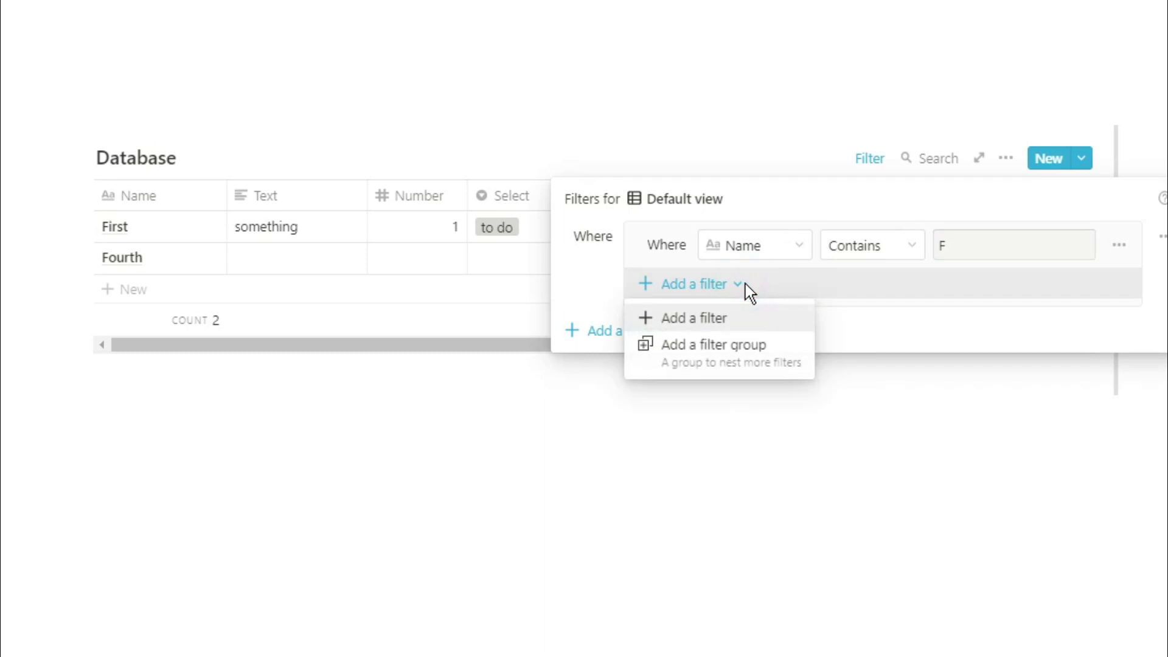
click(740, 318)
click(674, 297)
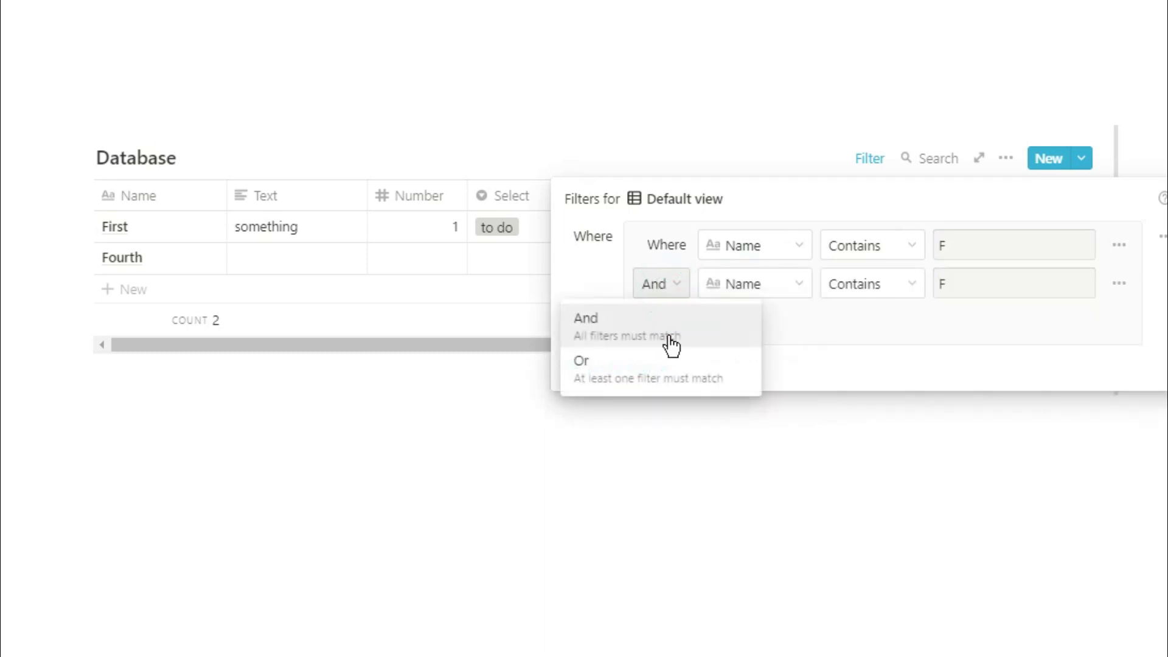
click(649, 247)
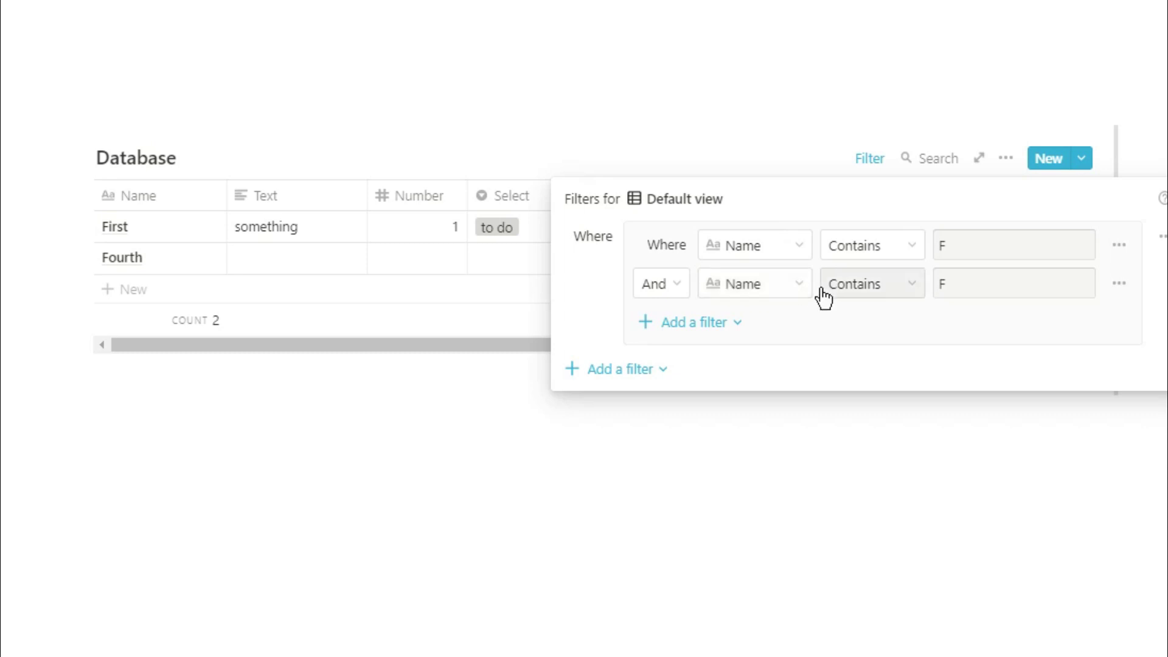
click(797, 296)
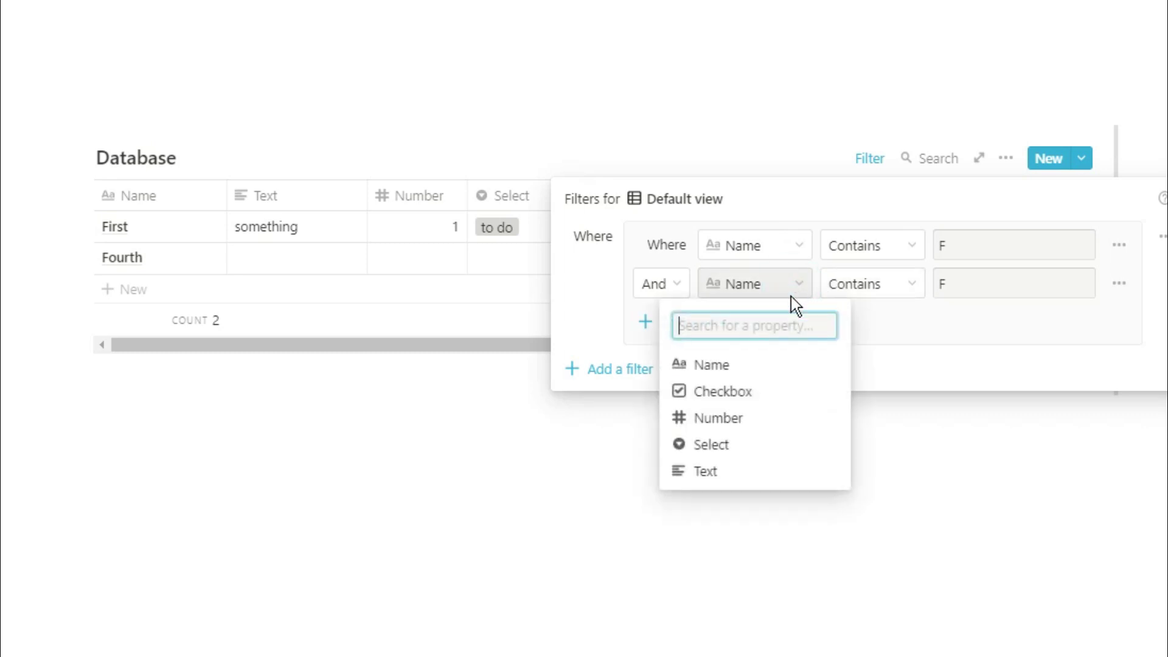
click(773, 392)
click(955, 290)
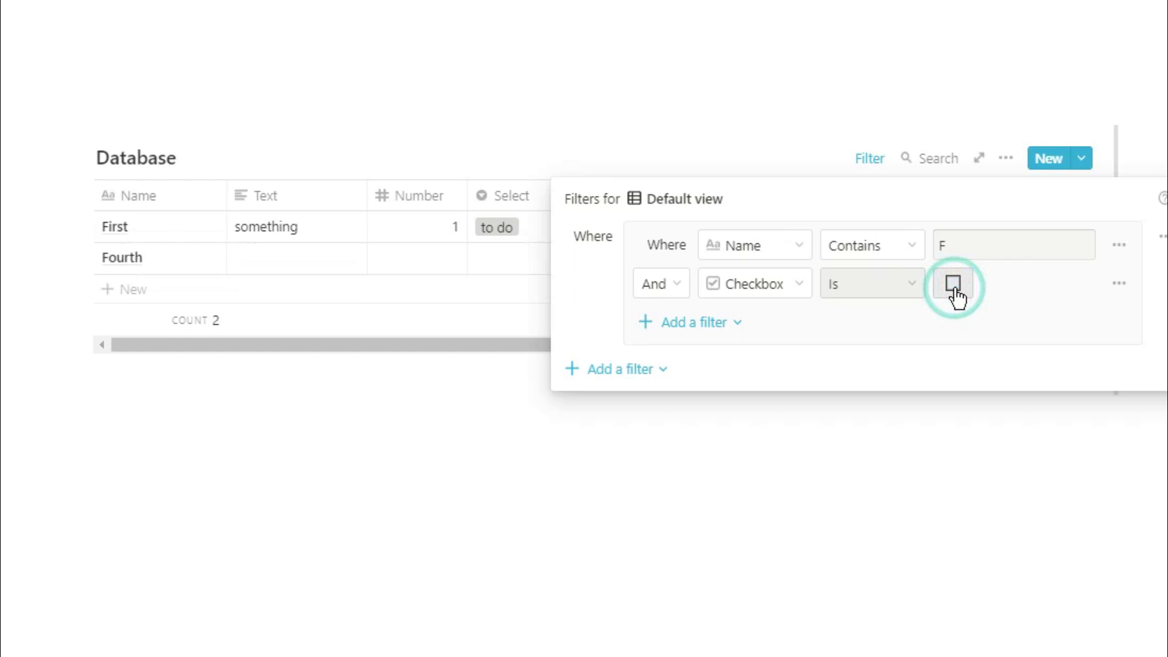
click(789, 161)
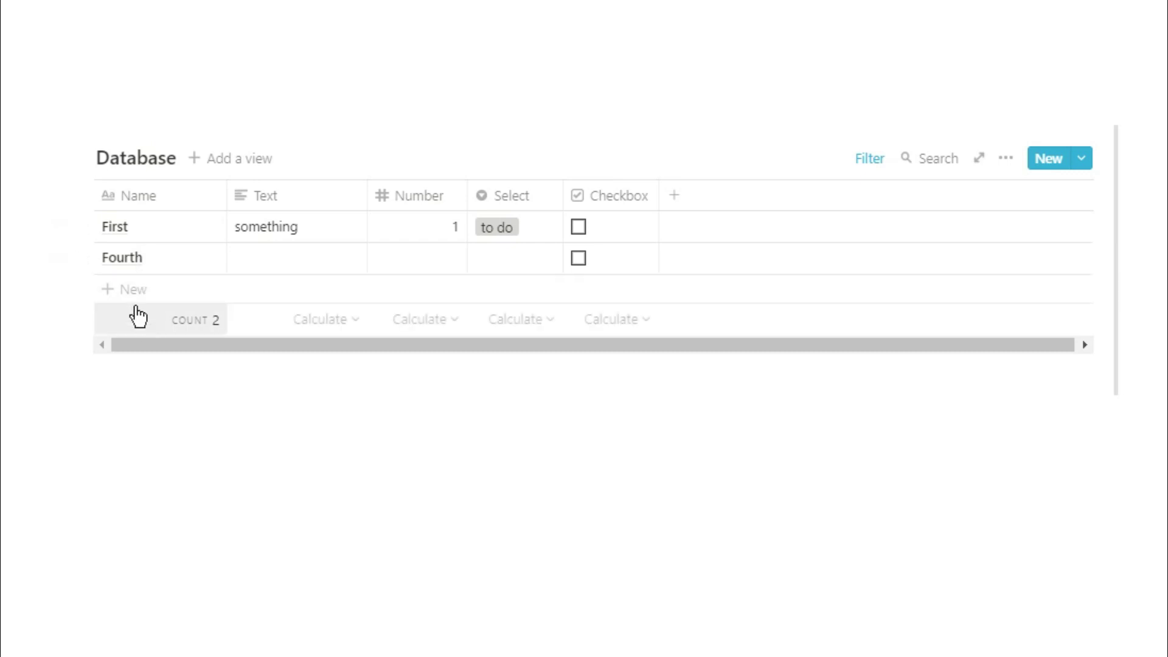
Step: Paste a copied link to Database below it as a linked database
click(83, 156)
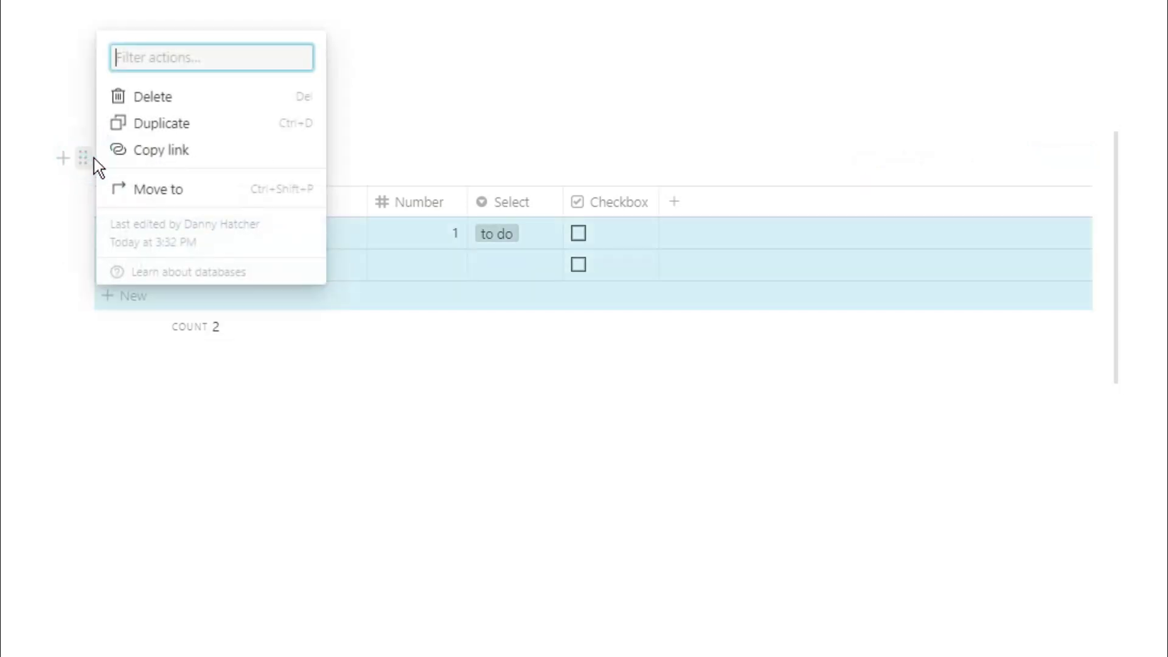
click(136, 159)
click(150, 366)
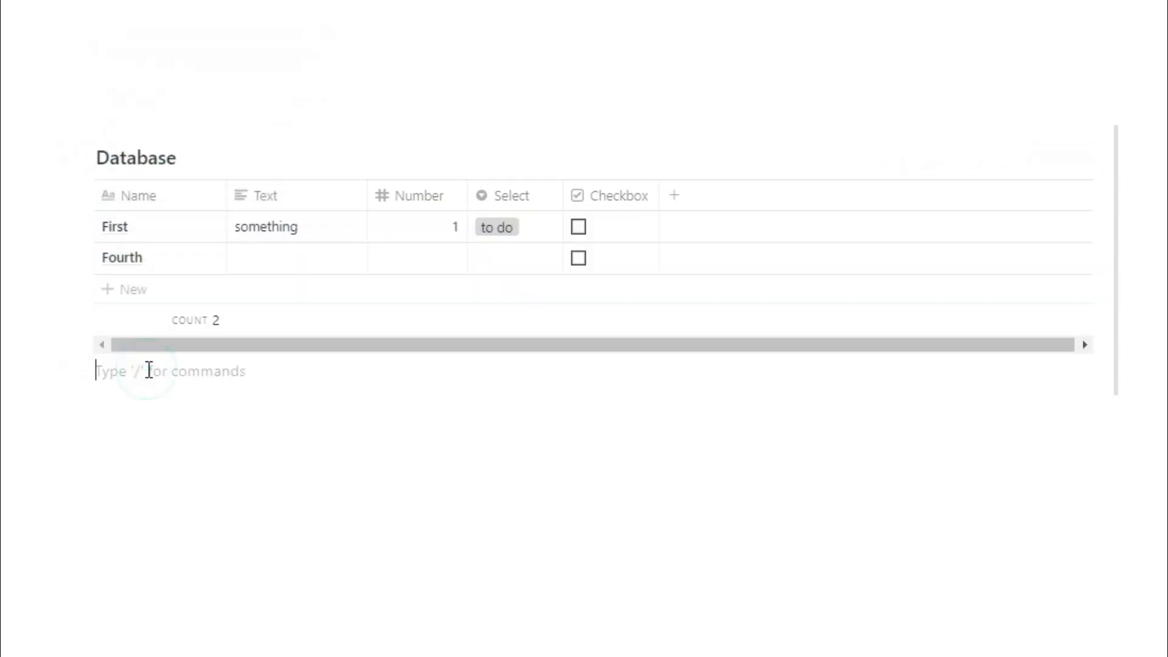
key(ctrl+v)
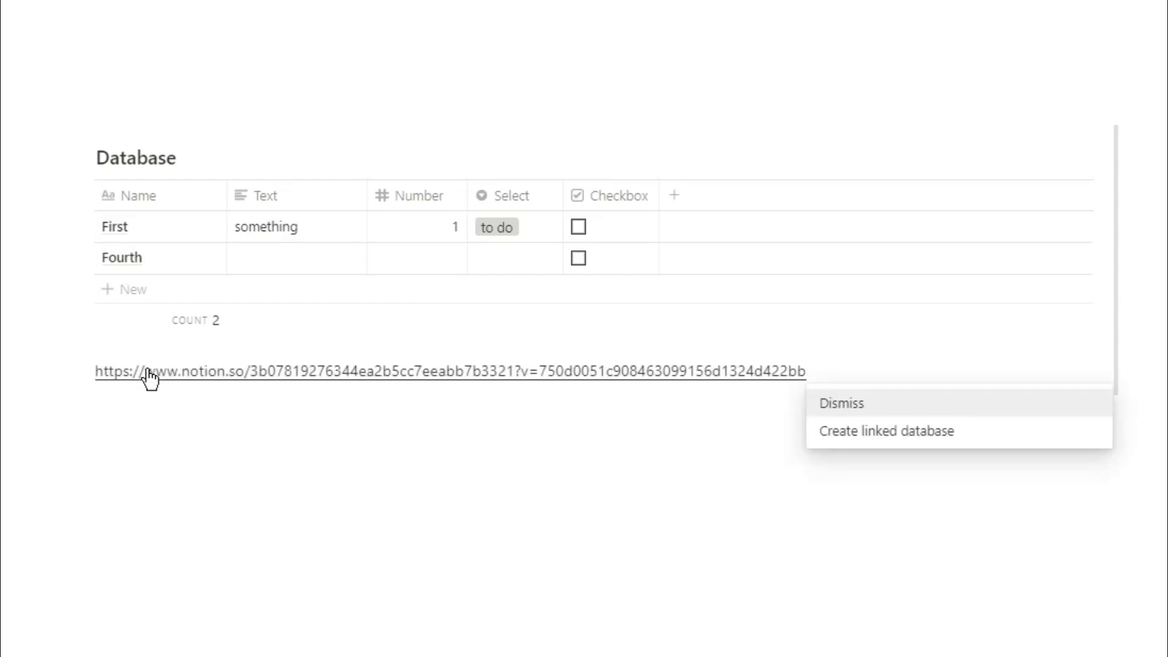
click(846, 437)
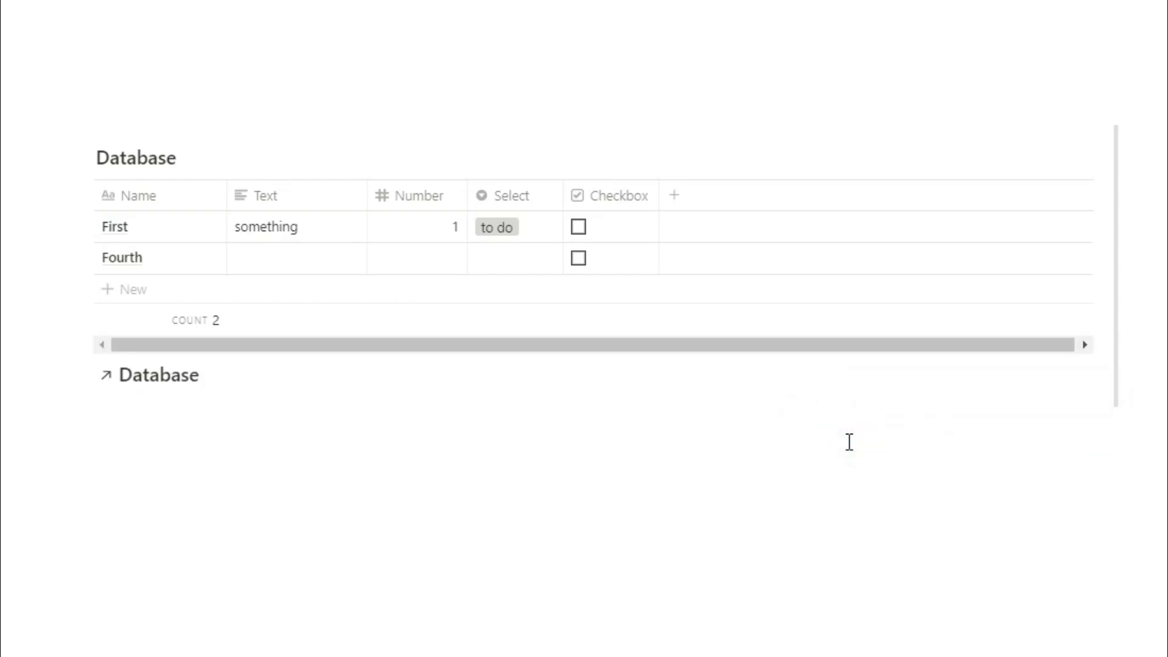
Step: Resize the linked table's columns and move Select after Text
scroll(801, 389, down, 3)
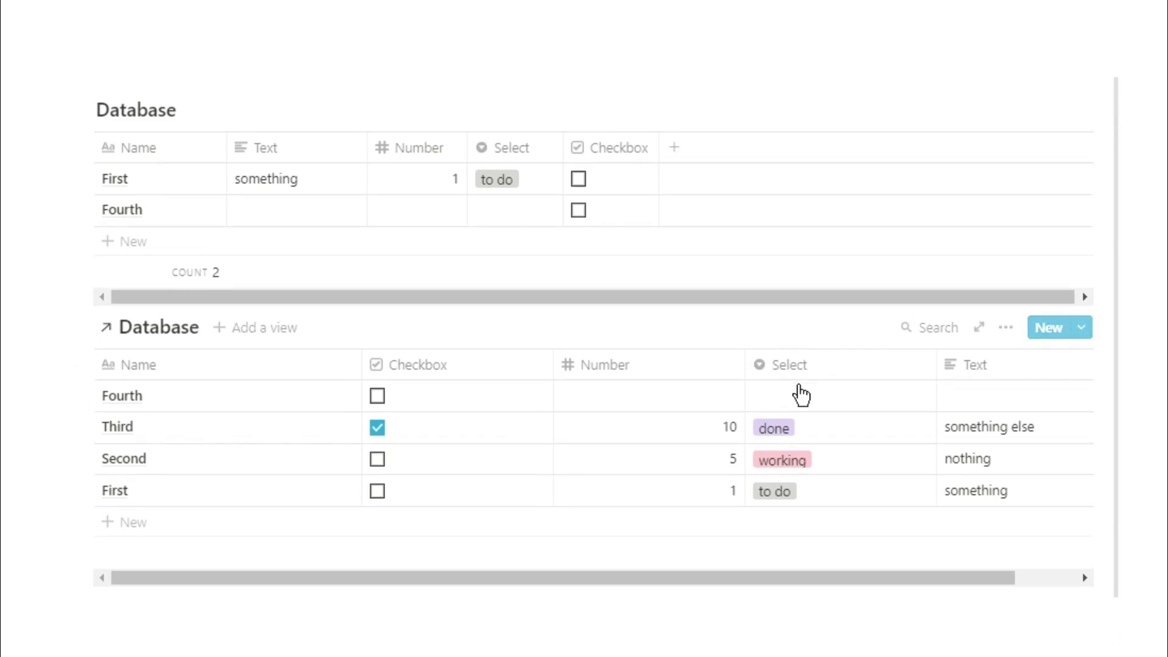
drag(937, 261, 850, 264)
drag(744, 262, 839, 280)
drag(530, 268, 675, 272)
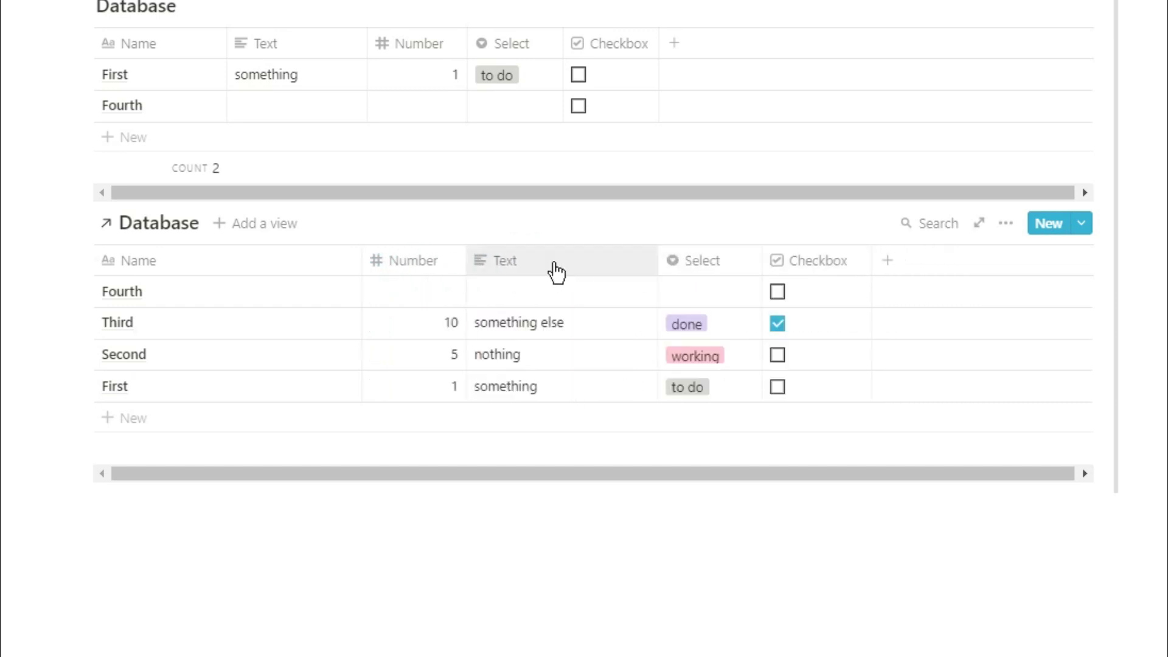
drag(361, 259, 198, 263)
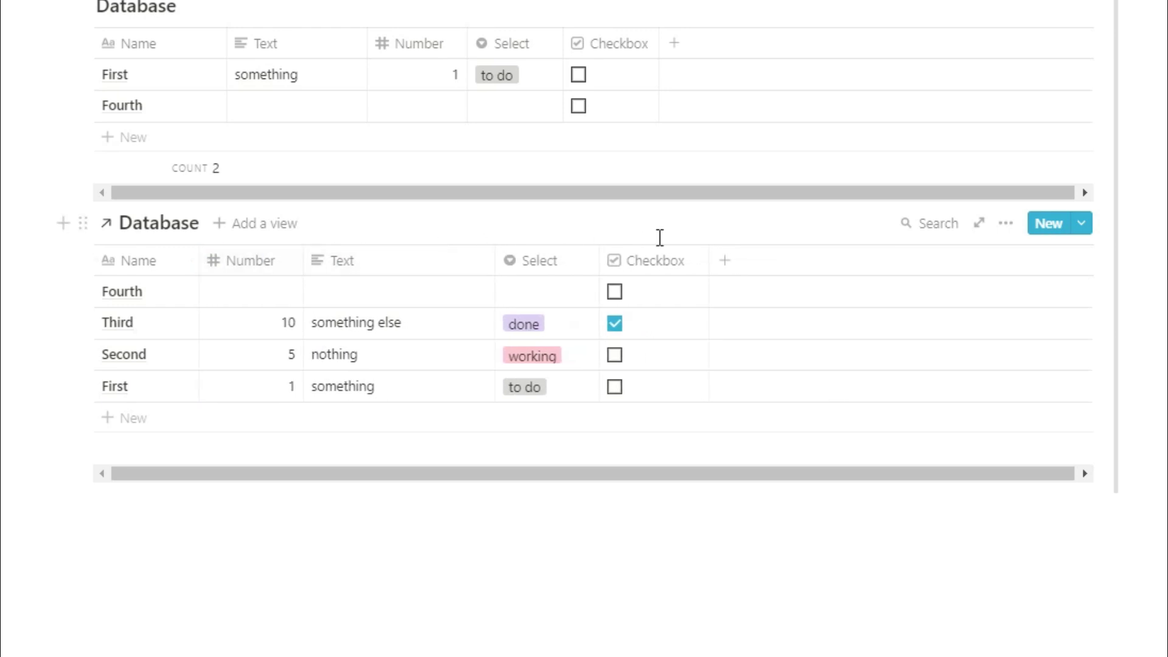
click(887, 8)
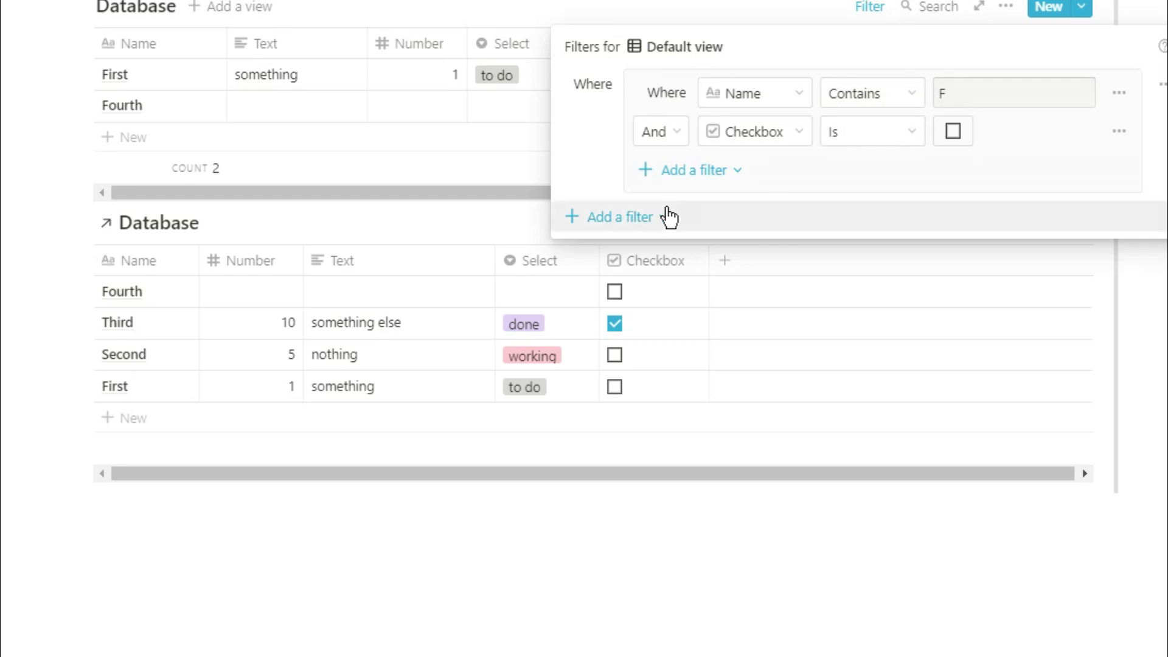
Step: Add a top-level Or rule Checkbox is checked to the first table's filter
click(663, 218)
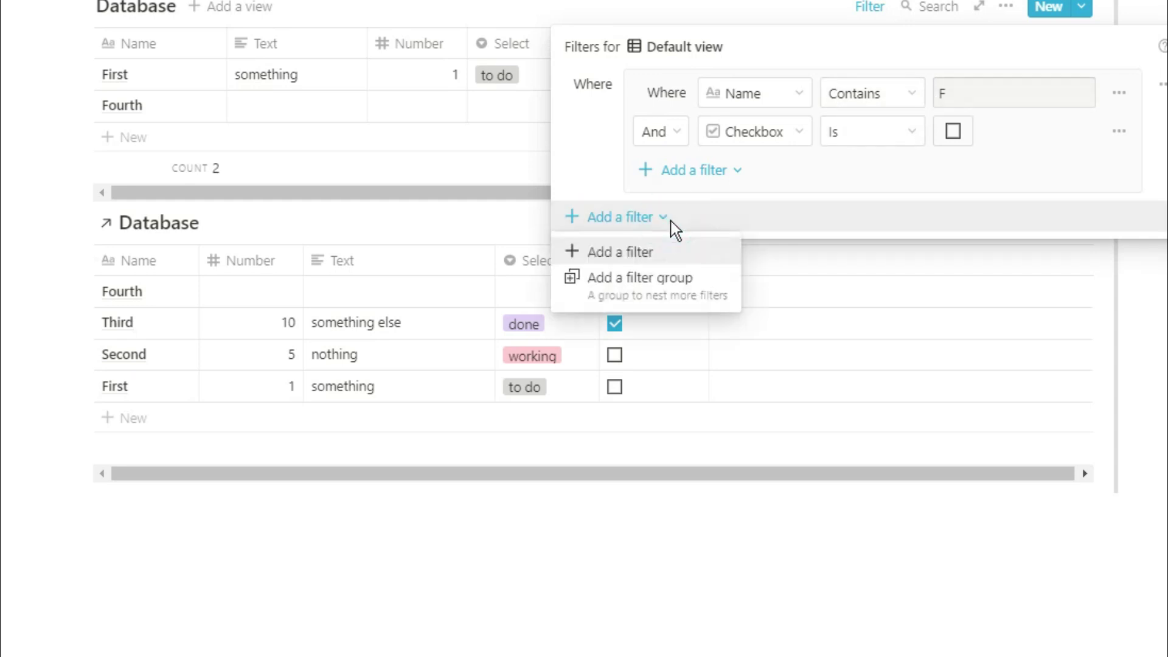
click(677, 264)
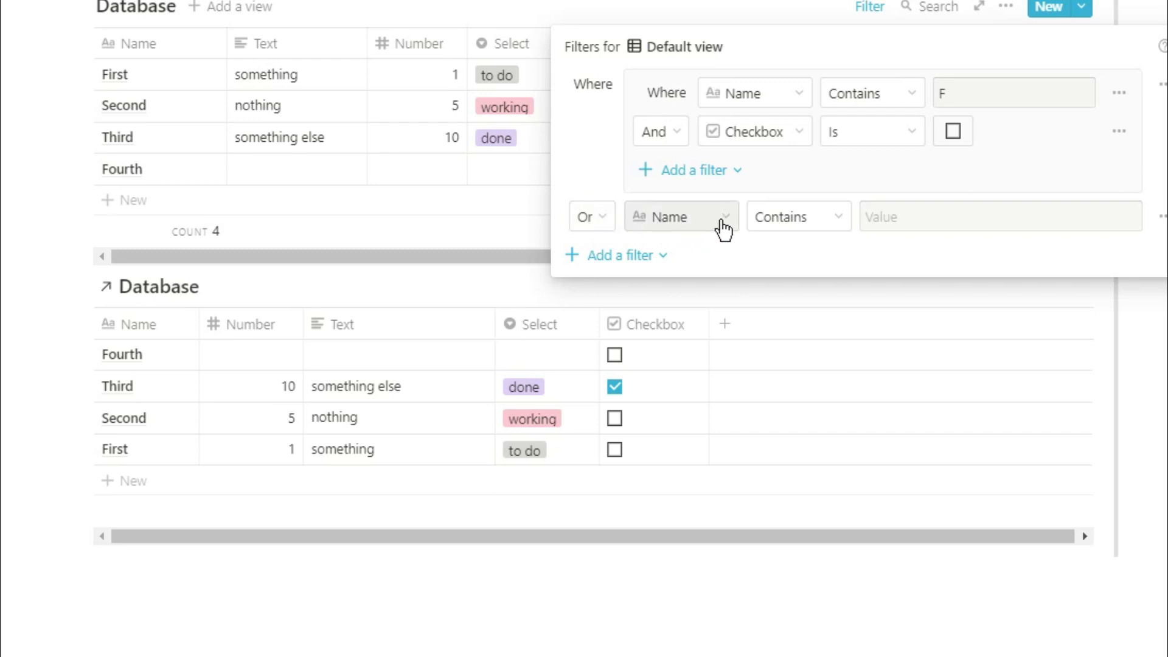
click(723, 230)
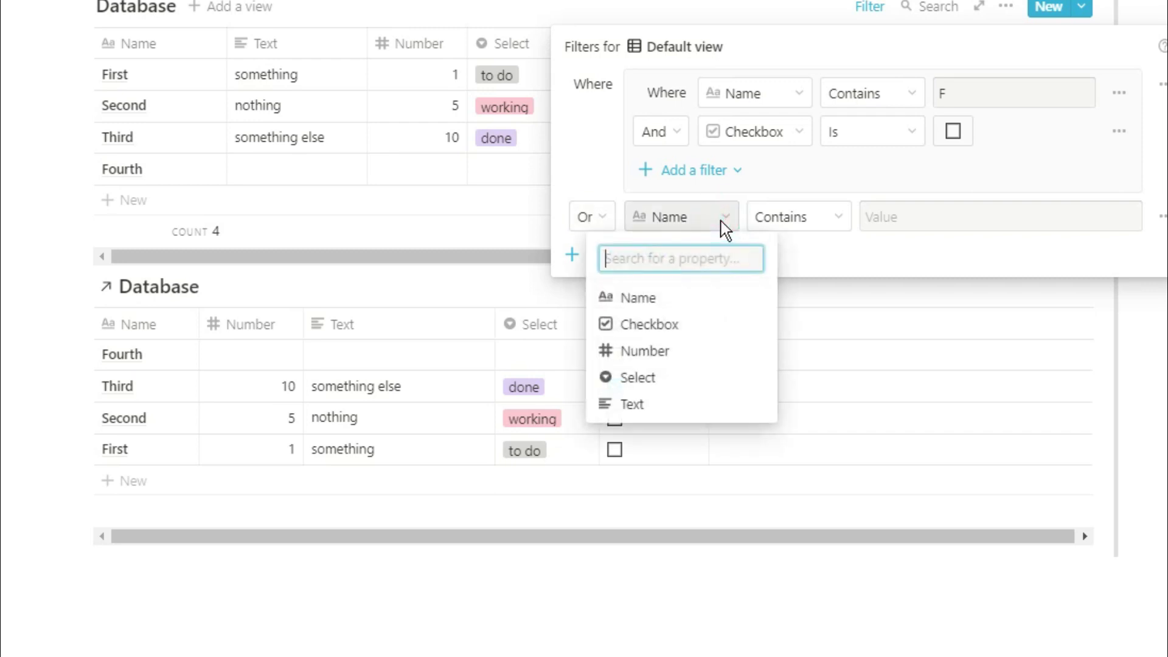
click(651, 326)
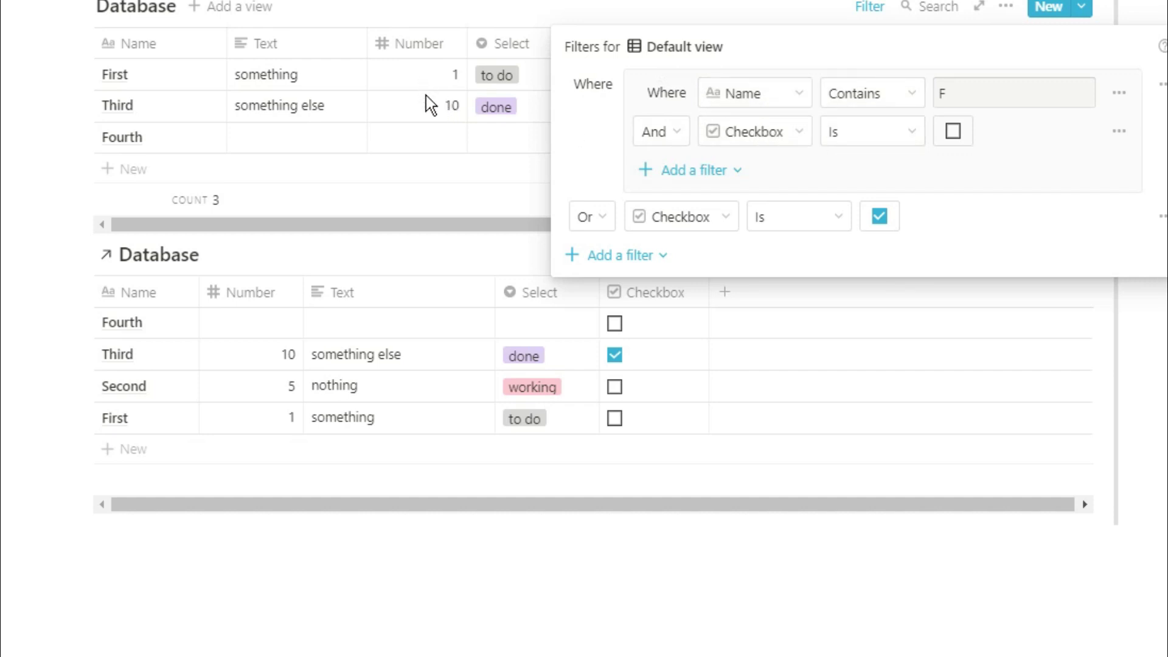
key(Escape)
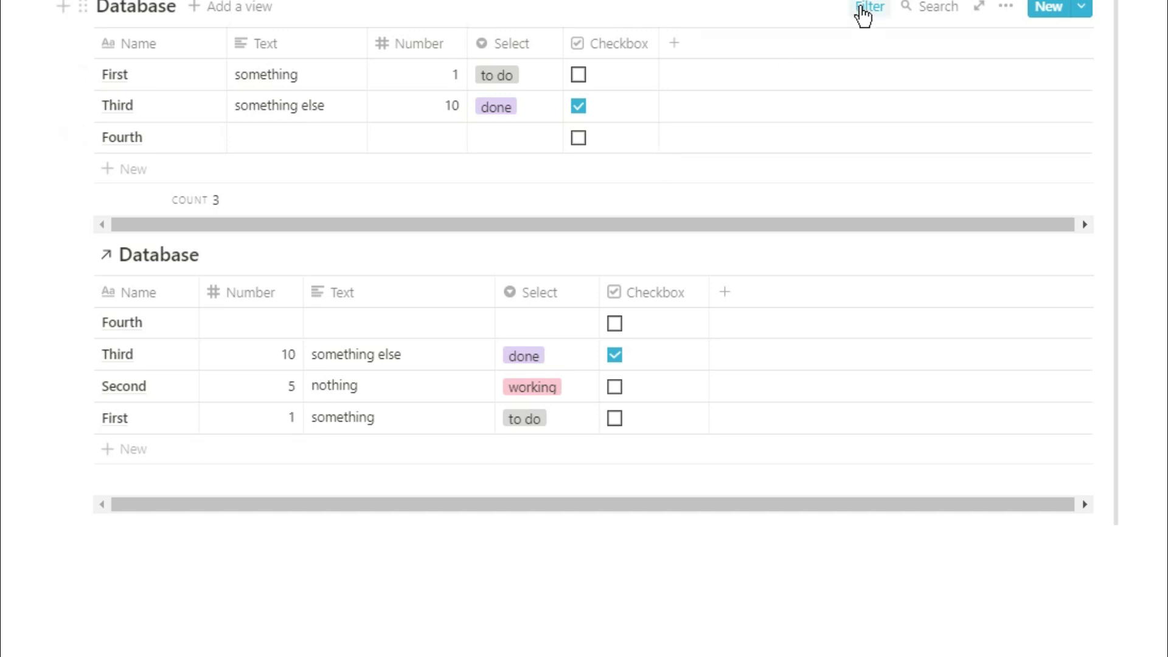
Step: Add a new row named F to the first table
click(864, 13)
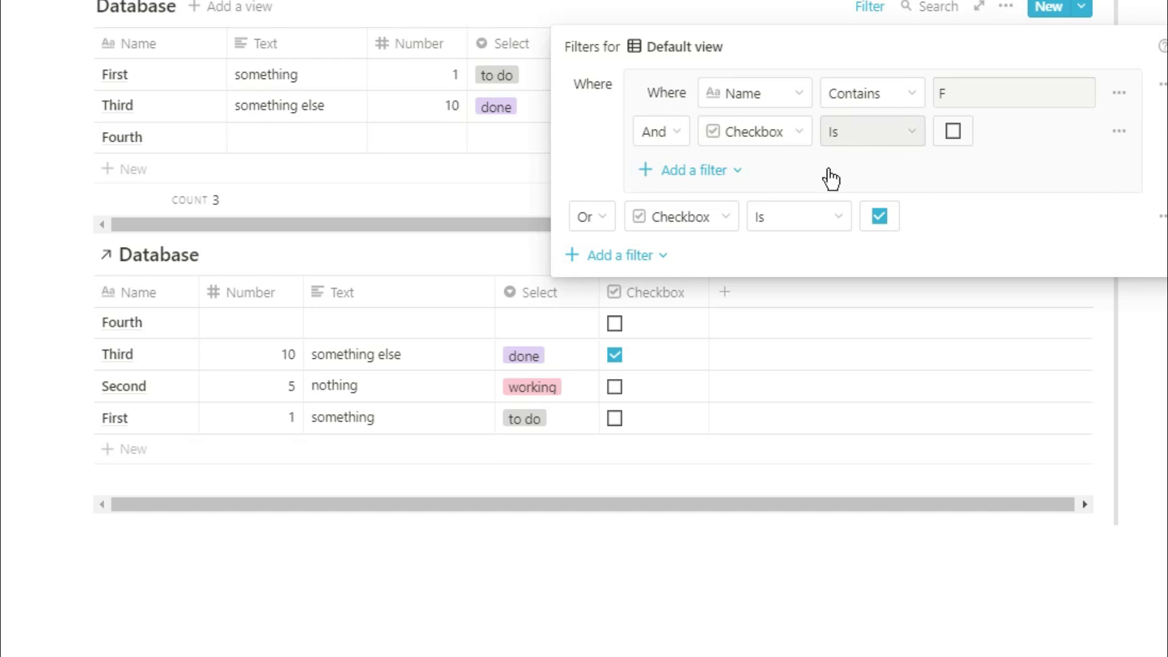
click(466, 184)
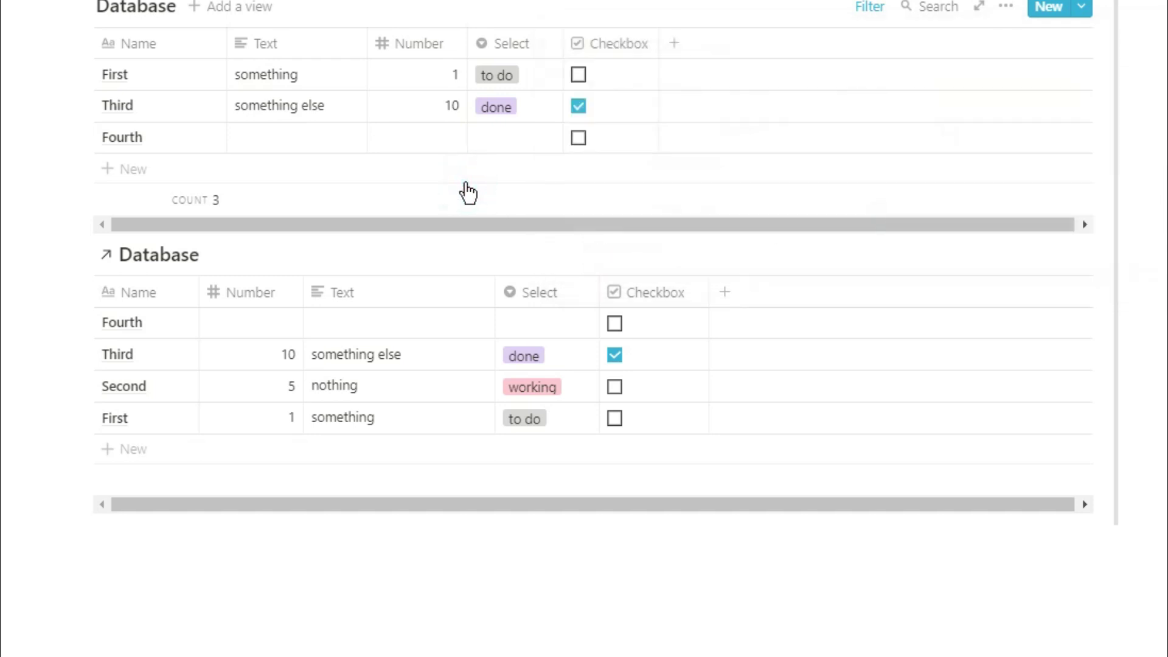
click(174, 175)
text(F)
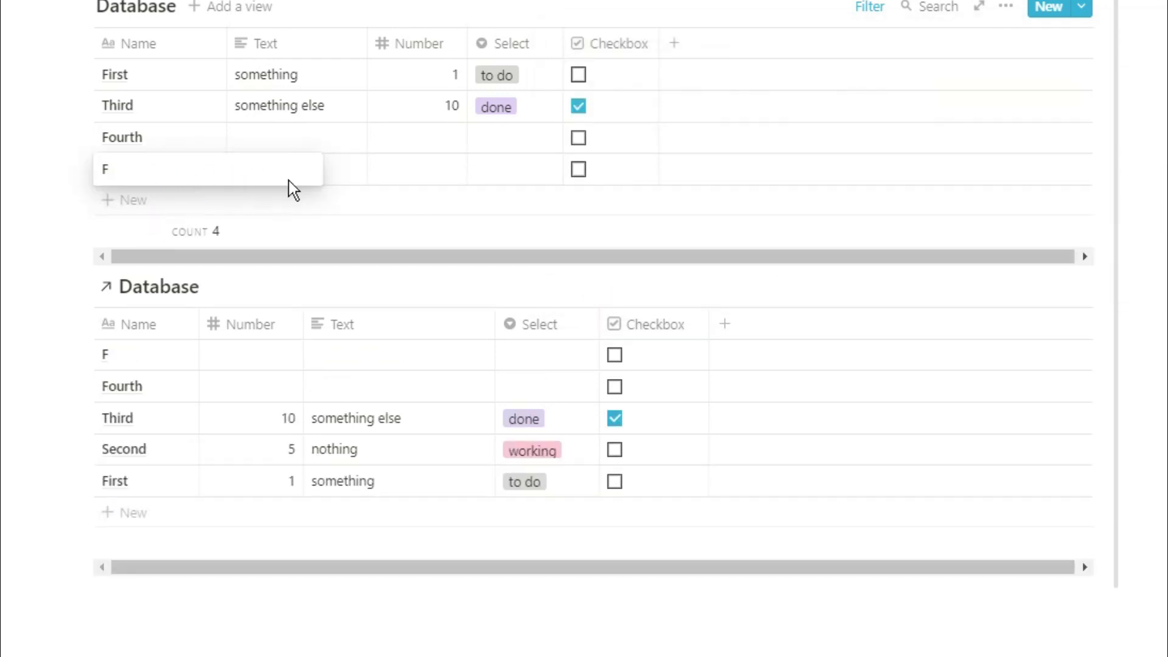
click(359, 185)
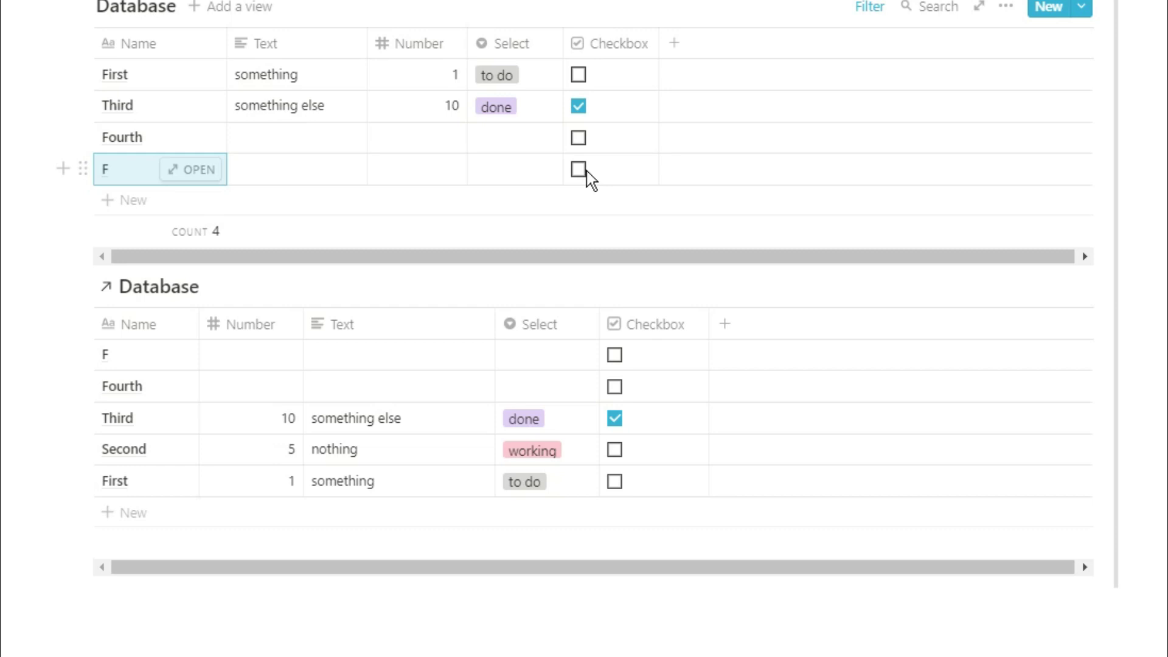
click(877, 18)
Step: Remove the Checkbox unchecked rule and flatten the group into a plain filter
click(1121, 135)
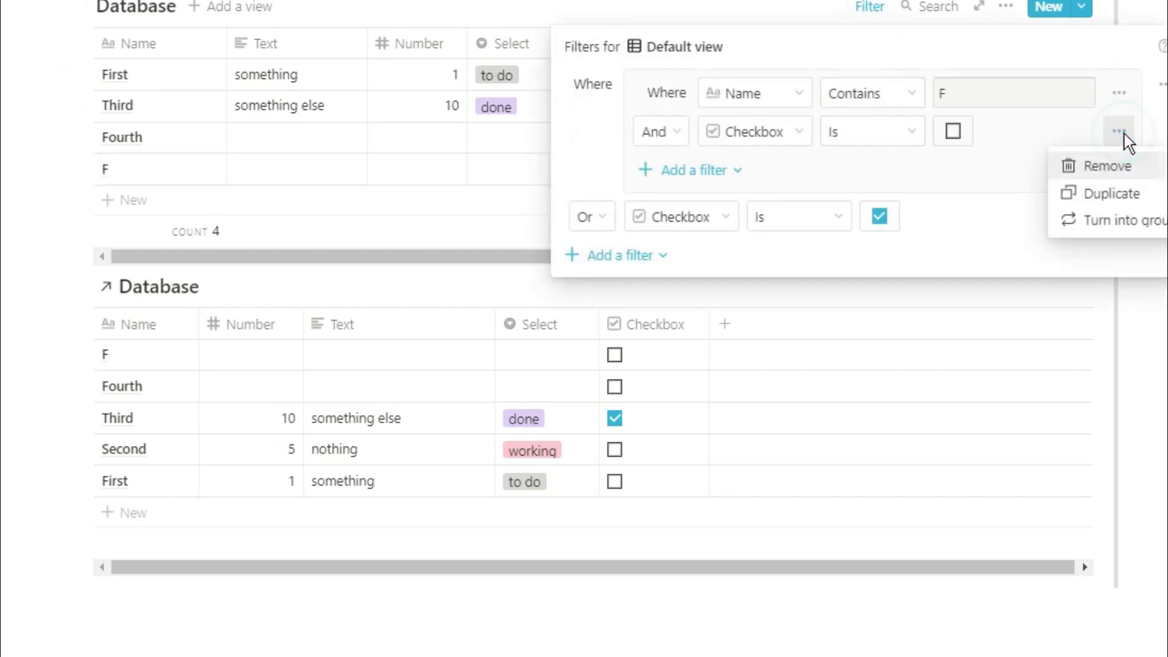
click(1121, 167)
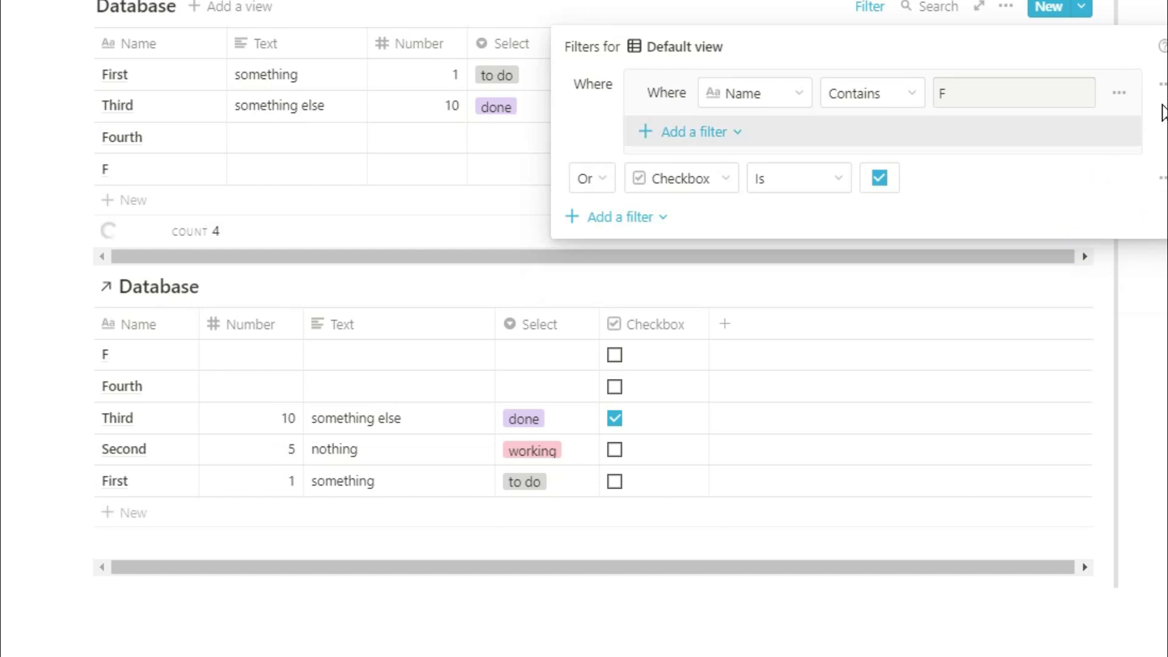
click(1162, 85)
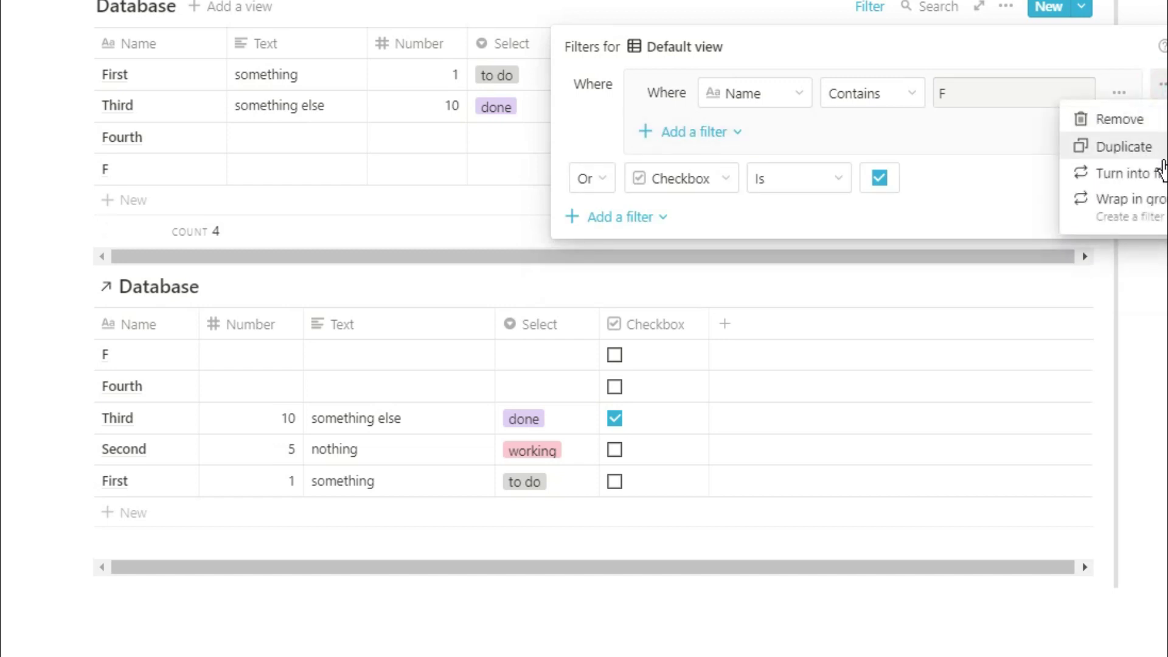
click(1143, 173)
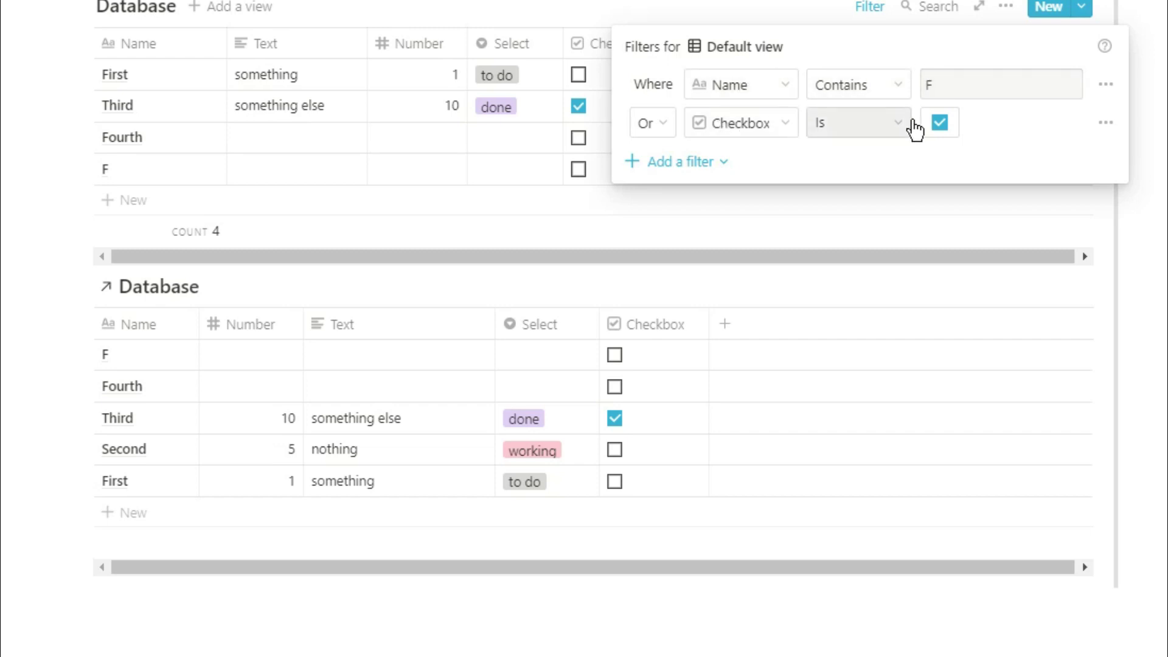
click(761, 8)
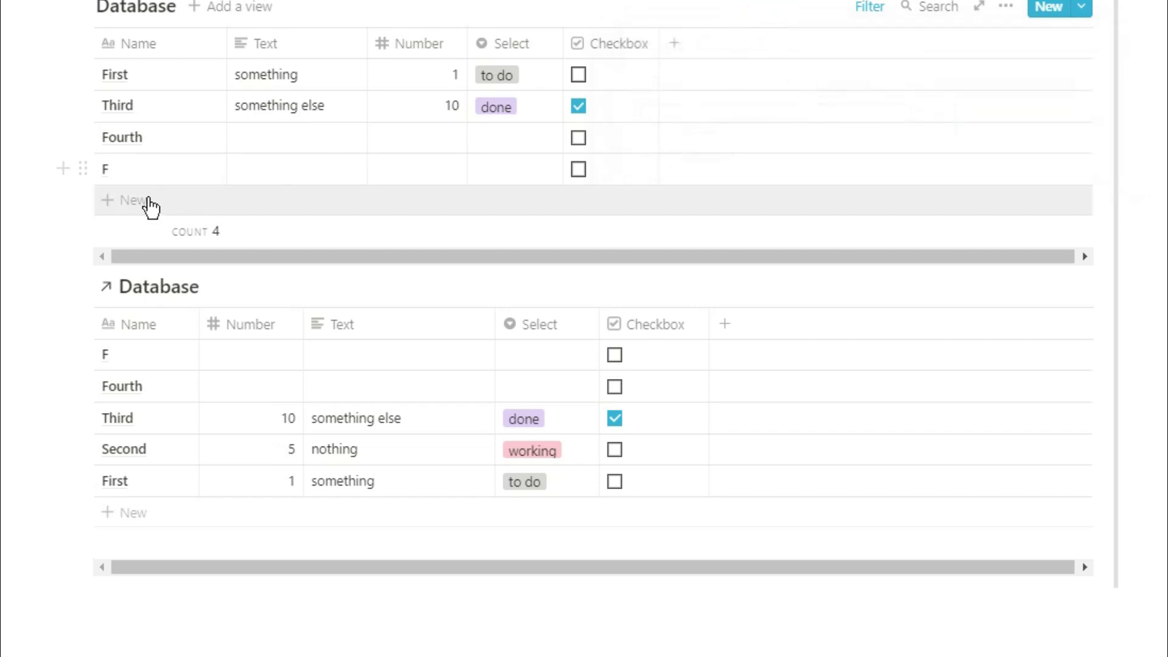
Step: Add another F row to the first table
click(140, 208)
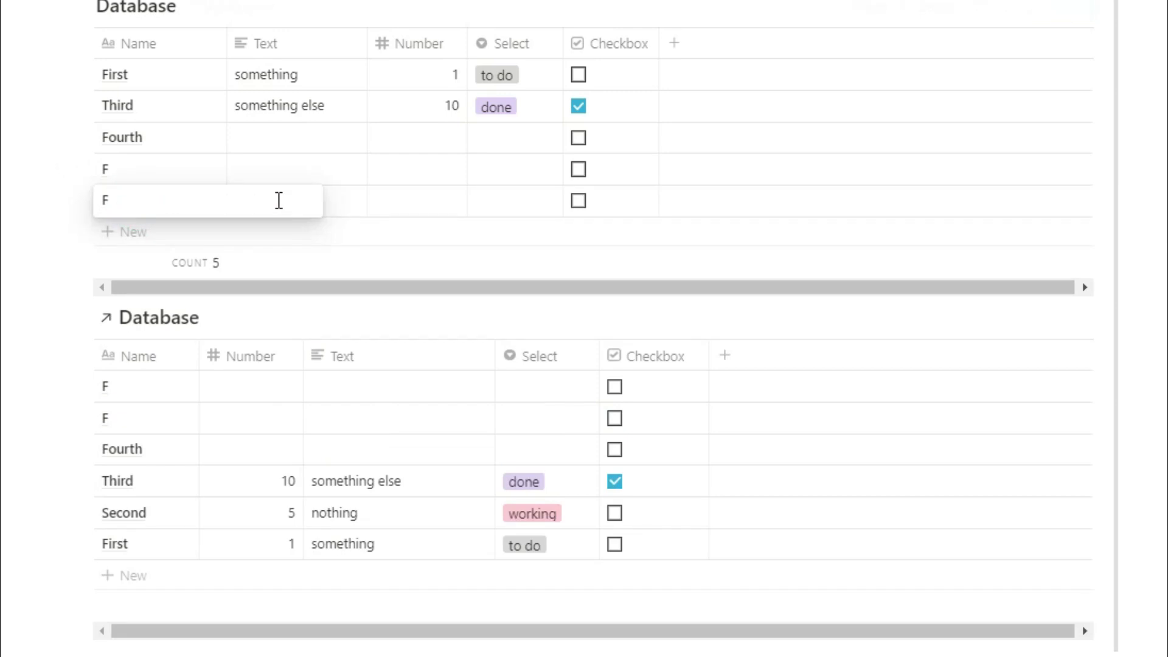
click(538, 201)
click(869, 9)
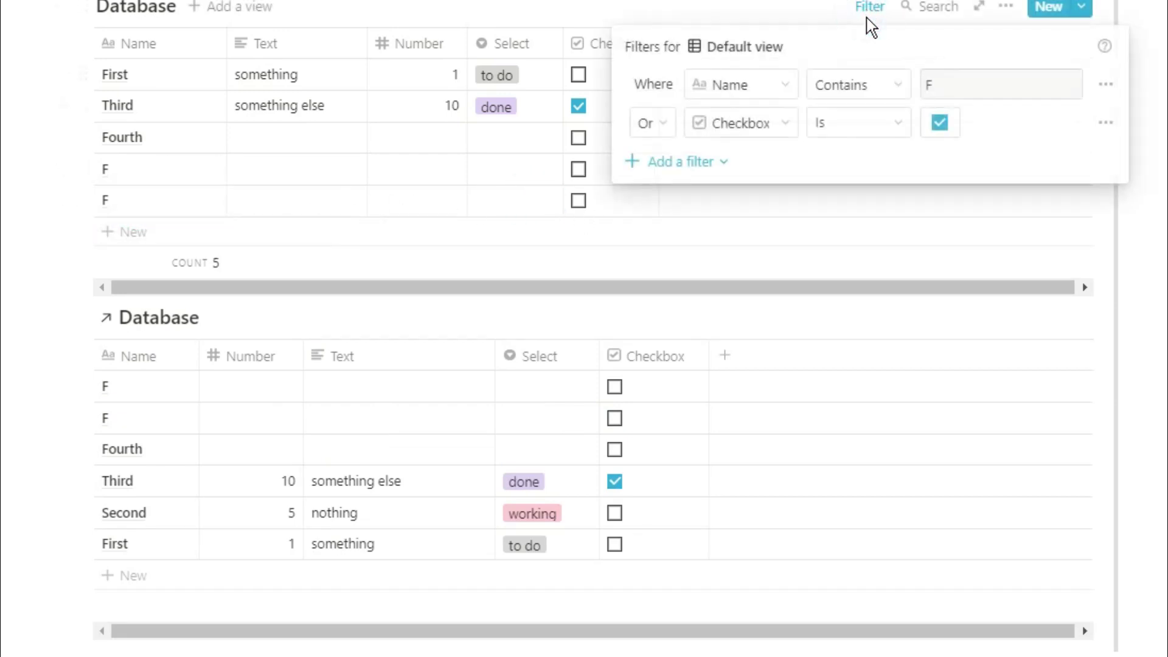
Step: Combine the filter rules with And and add a new row to the first table
click(663, 129)
click(668, 175)
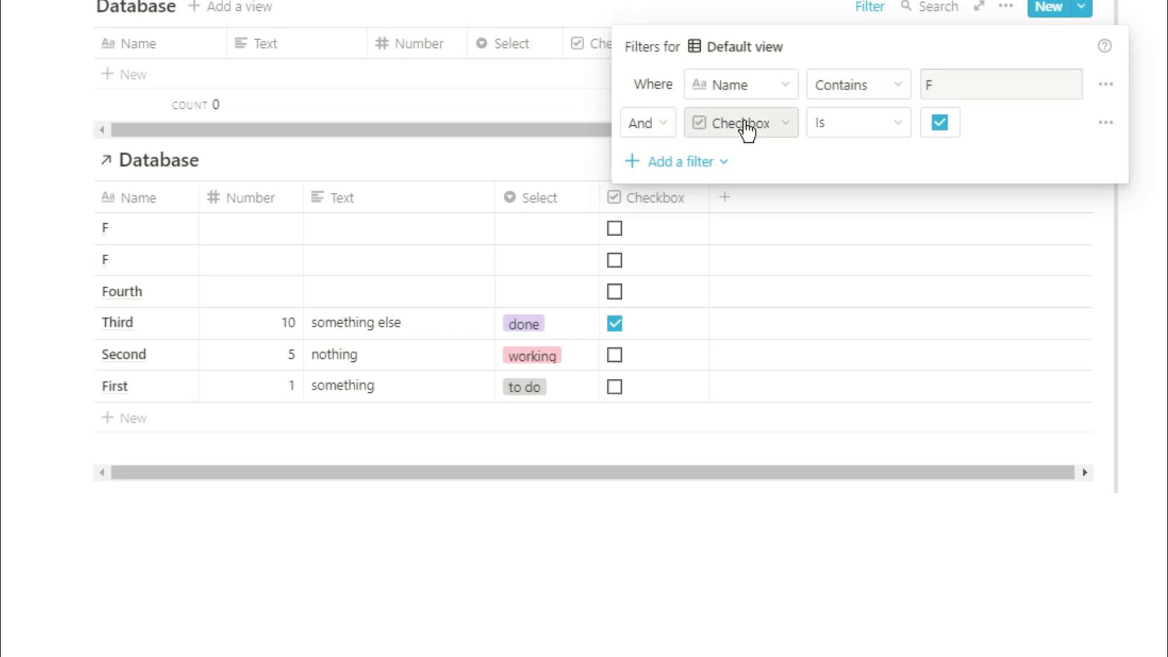
click(300, 65)
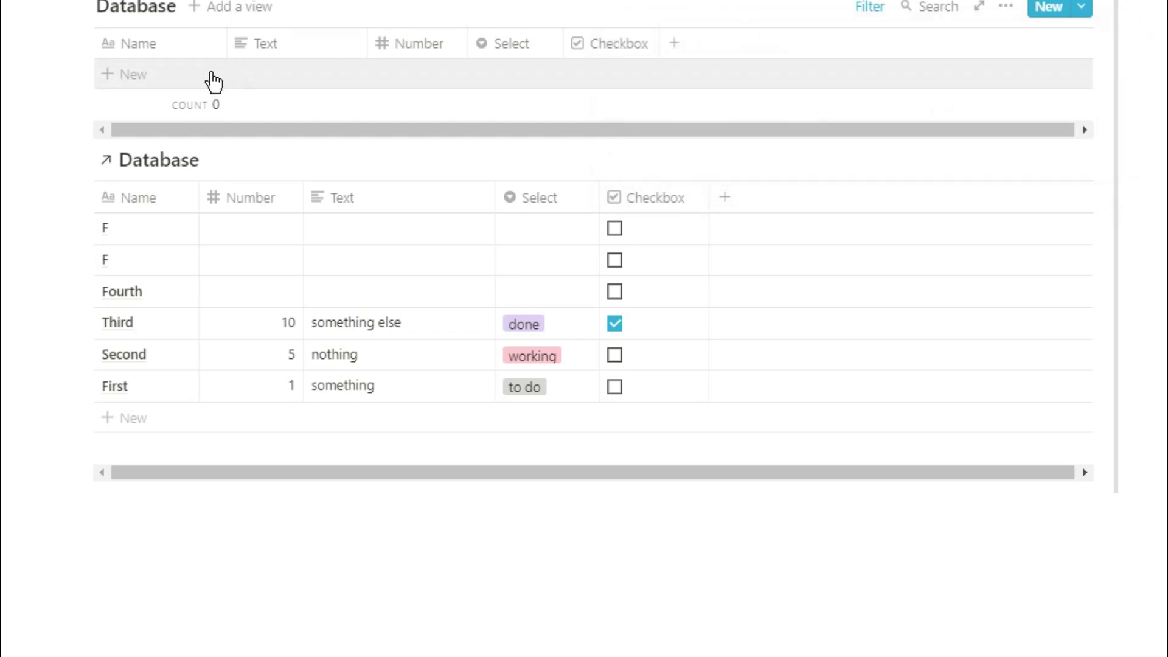
click(213, 77)
key(Escape)
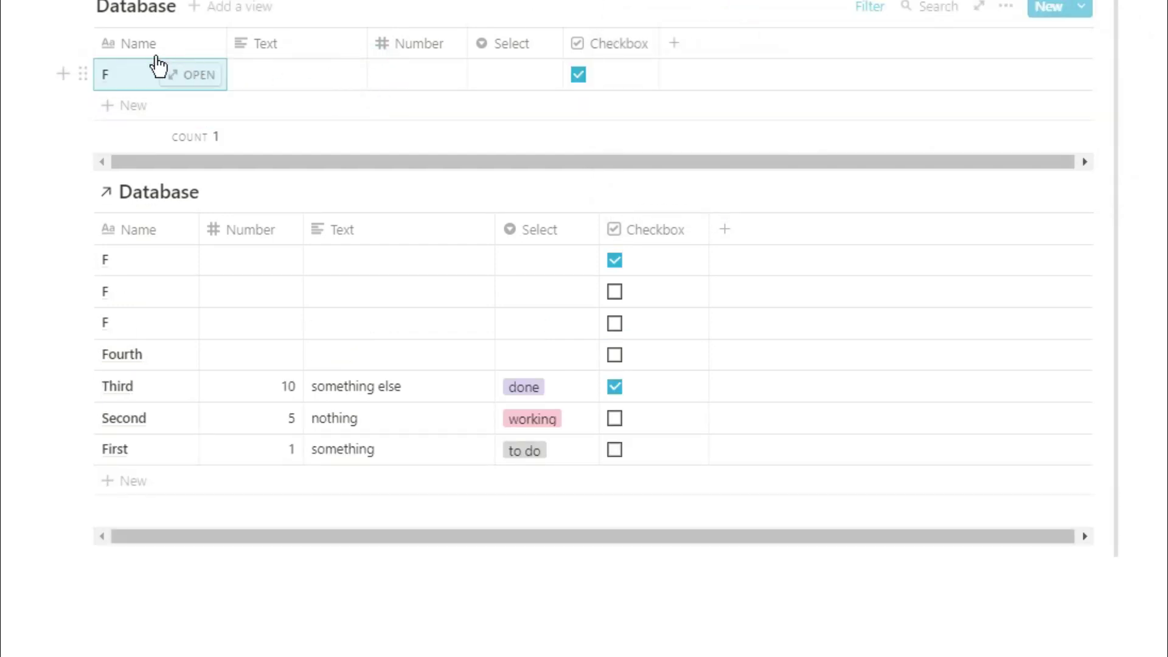
Step: Add a Date property named Date to the first table
click(677, 48)
mouse_move(700, 156)
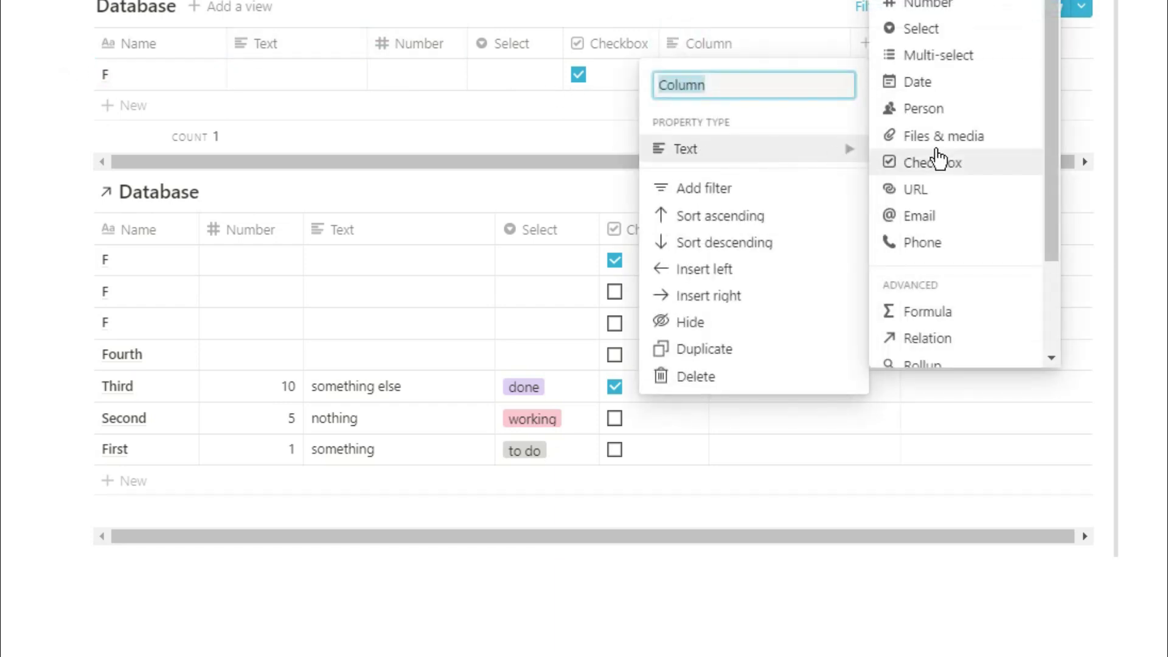
text(Date)
click(926, 82)
Step: Change the second filter rule to Date is Today
click(880, 9)
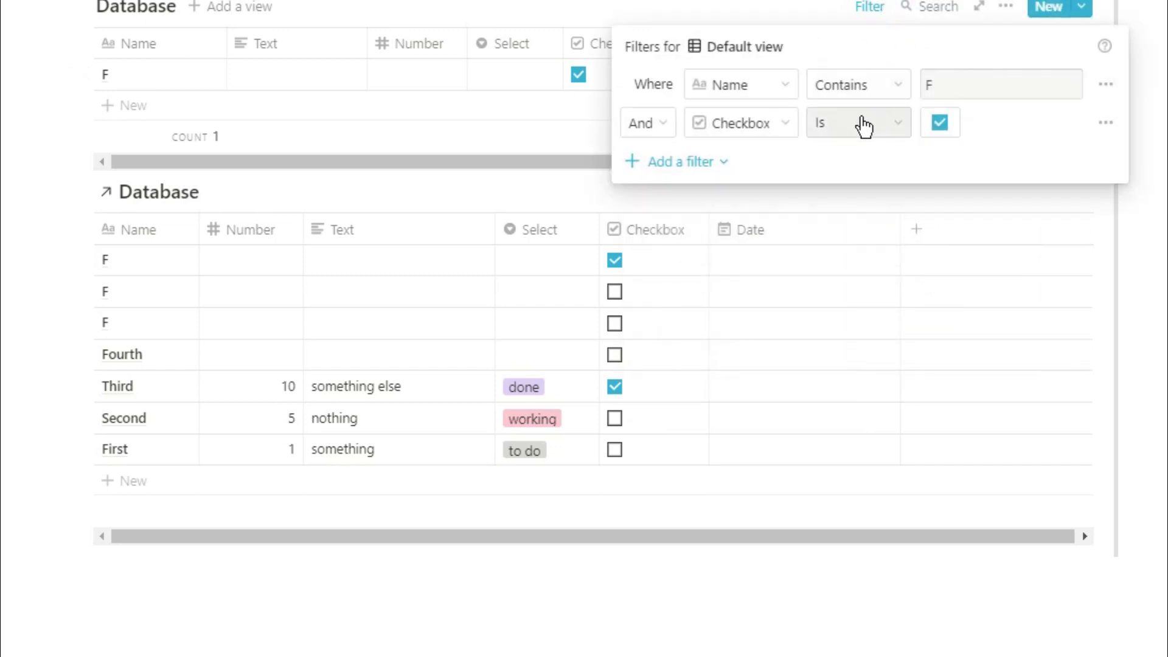
click(792, 124)
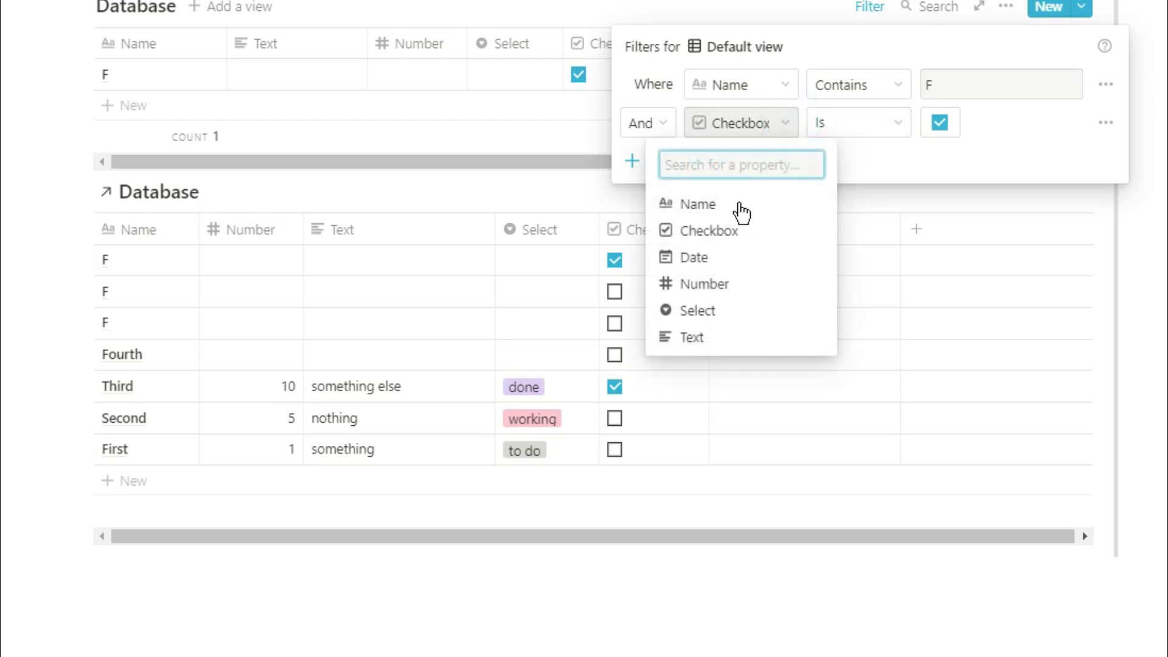
click(715, 259)
click(931, 125)
click(926, 163)
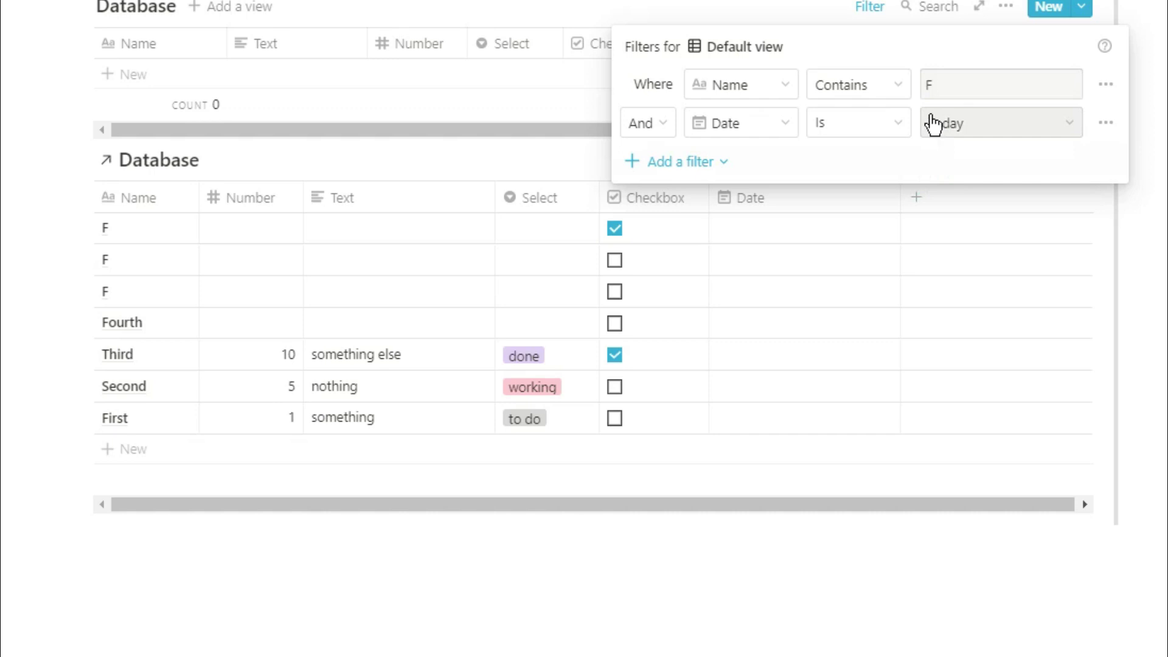
click(756, 11)
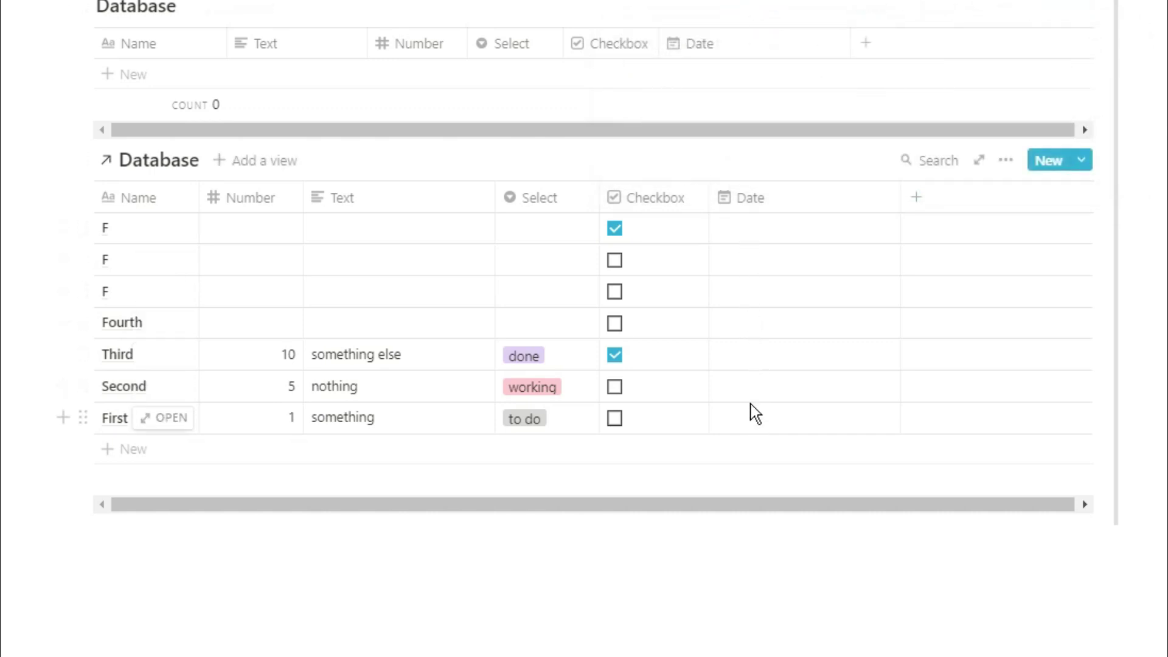
Step: Set the second F row's date to Jul 21, 2020
click(754, 265)
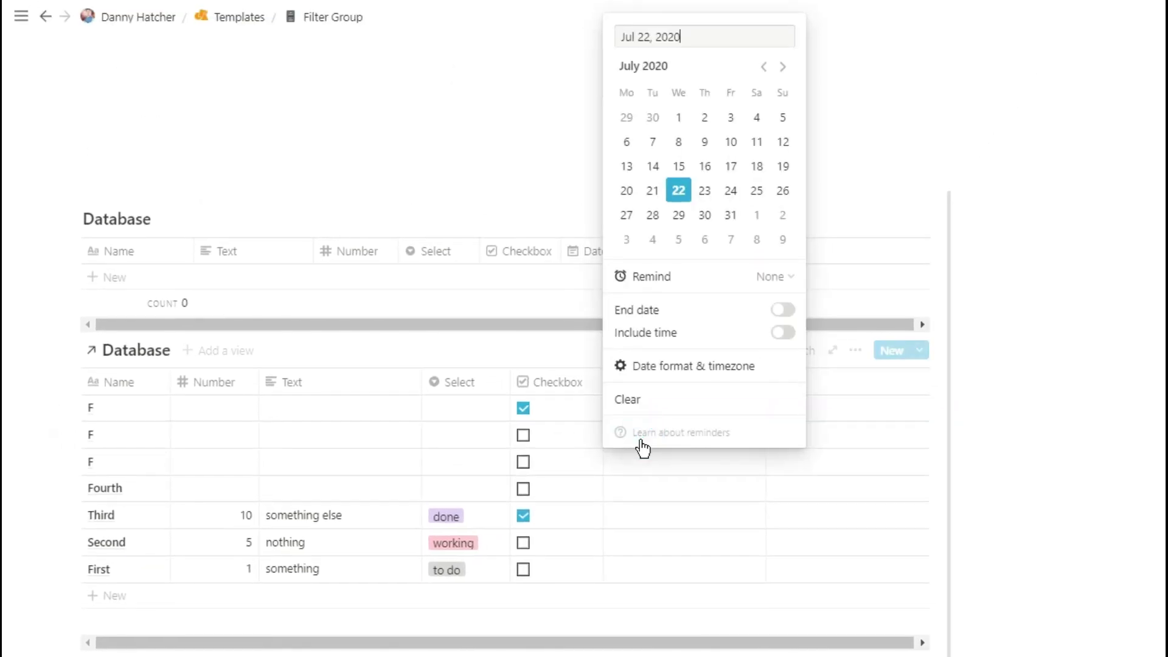
click(654, 196)
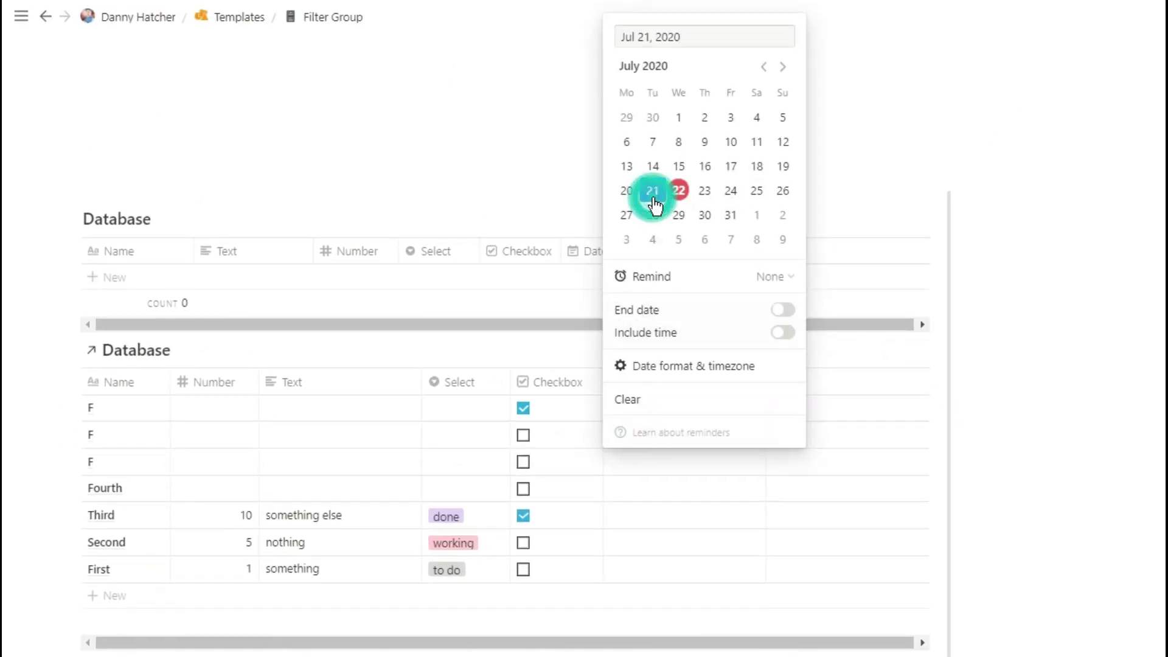
click(660, 473)
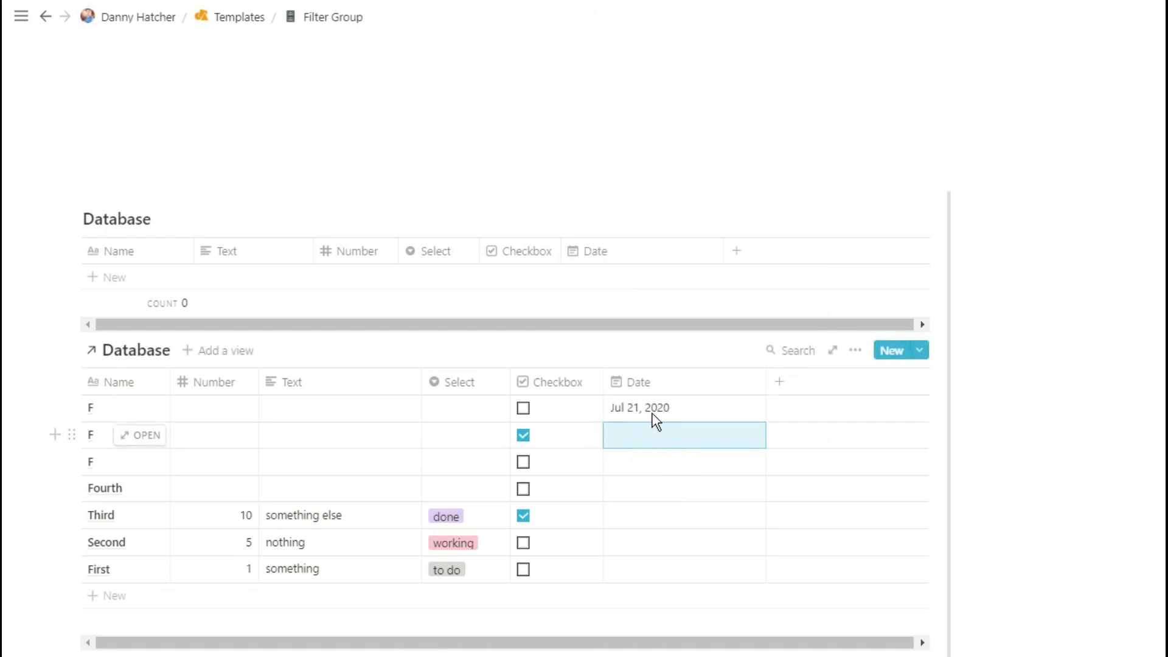
Step: Add a new F row to the filtered table, dated Jul 22, 2020
click(481, 285)
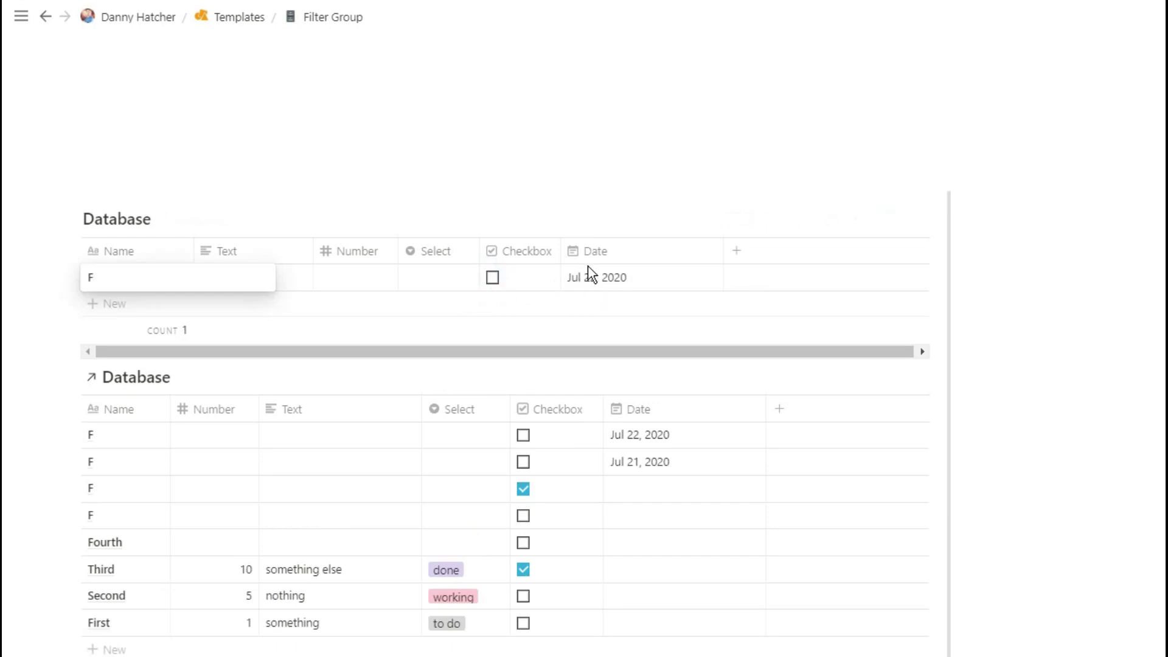
click(600, 286)
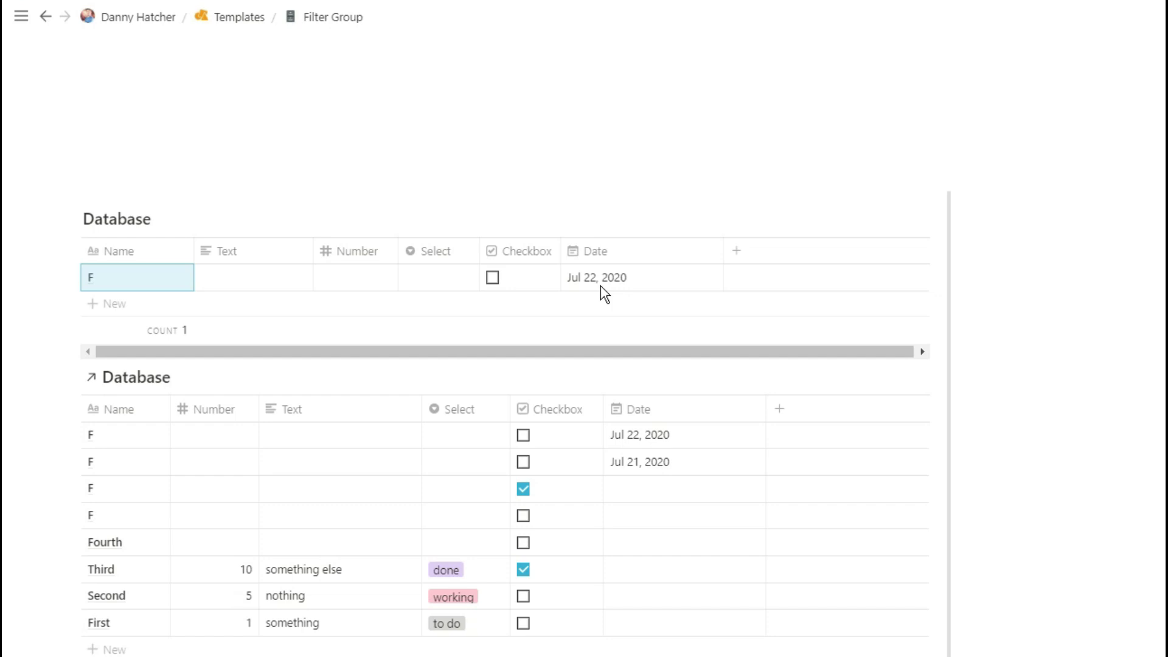
scroll(605, 294, down, 2)
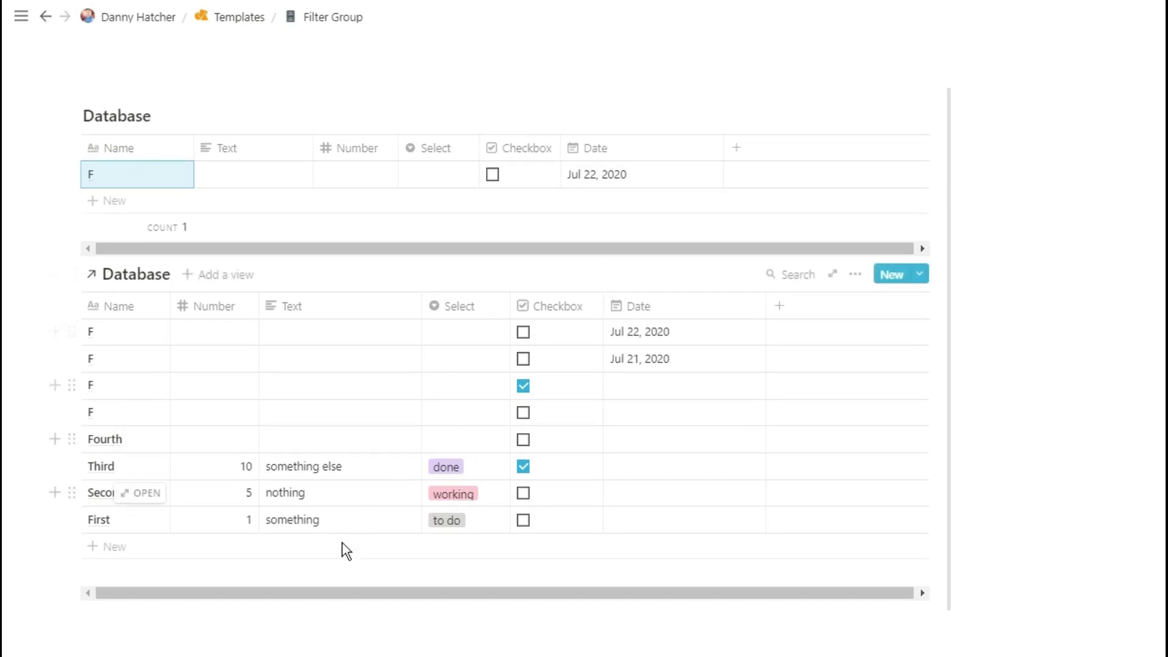
Step: Create an inline table titled Database 2 via /database and place it in a column beside Database
click(271, 619)
text(/)
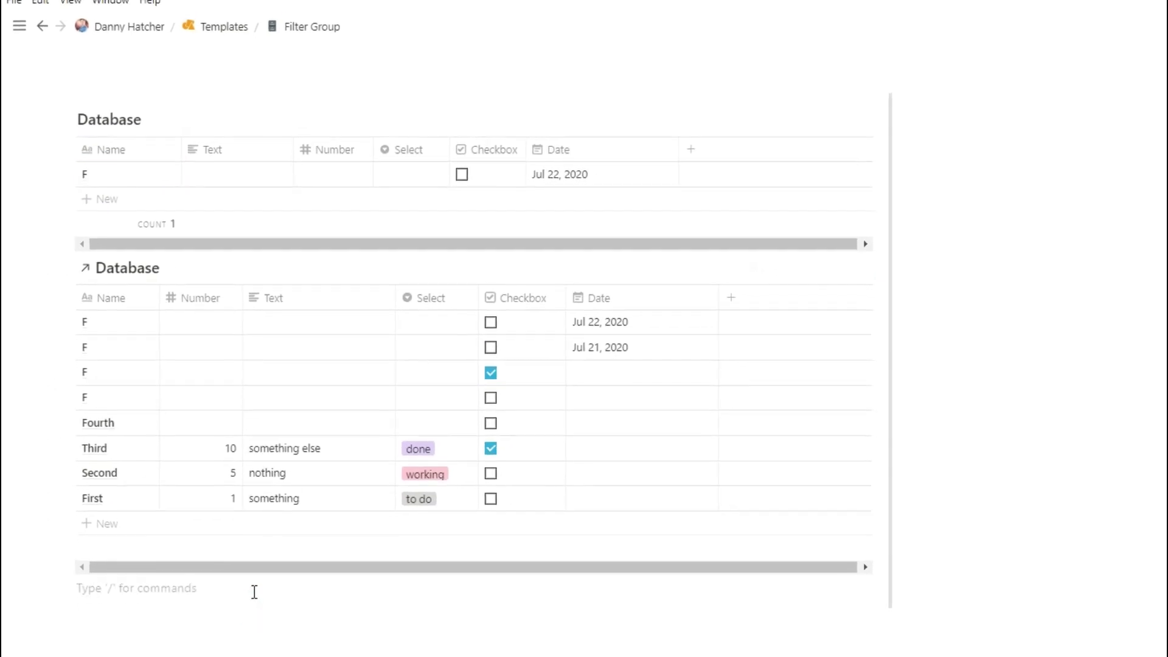
text(database)
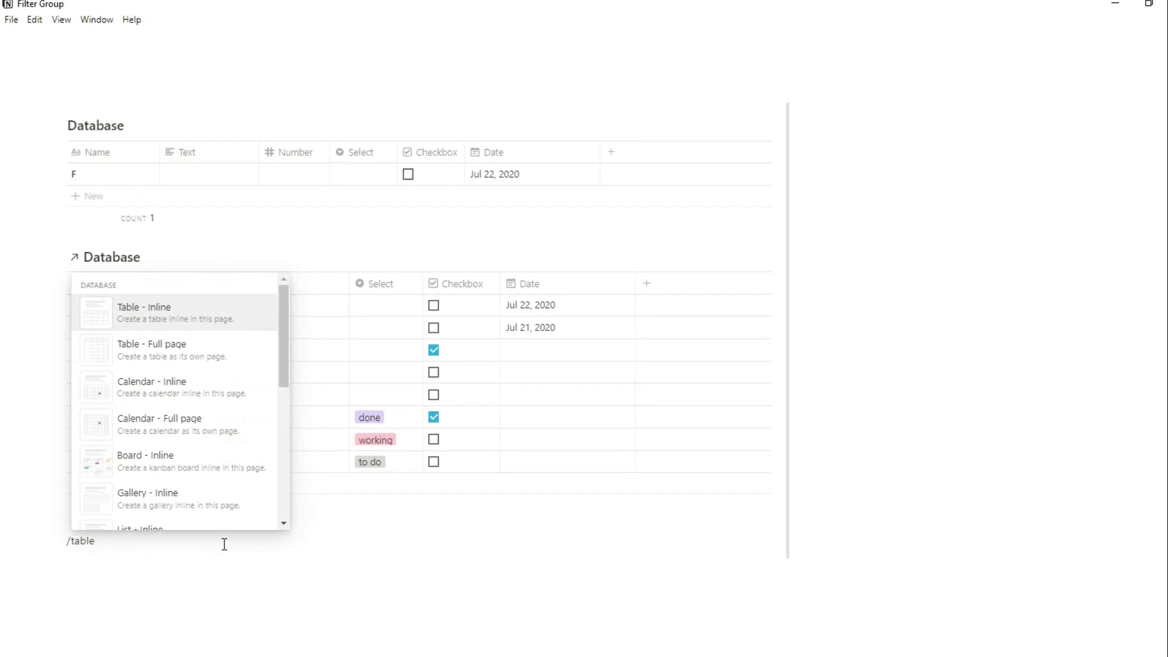
key(Return)
text(da)
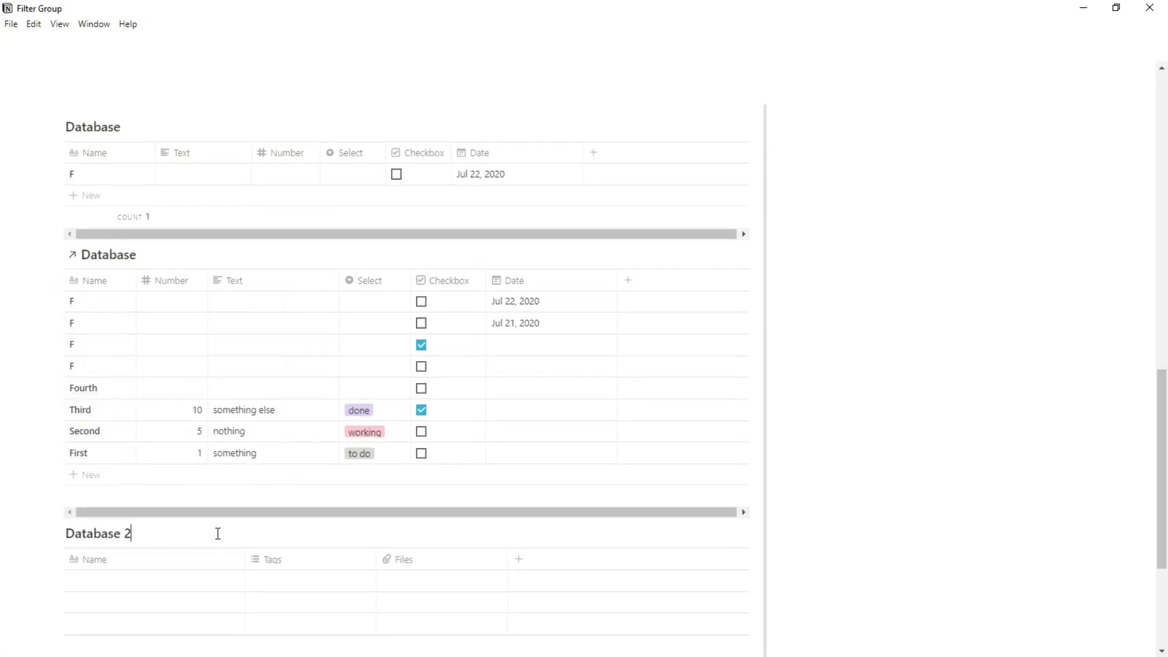
drag(51, 533, 850, 194)
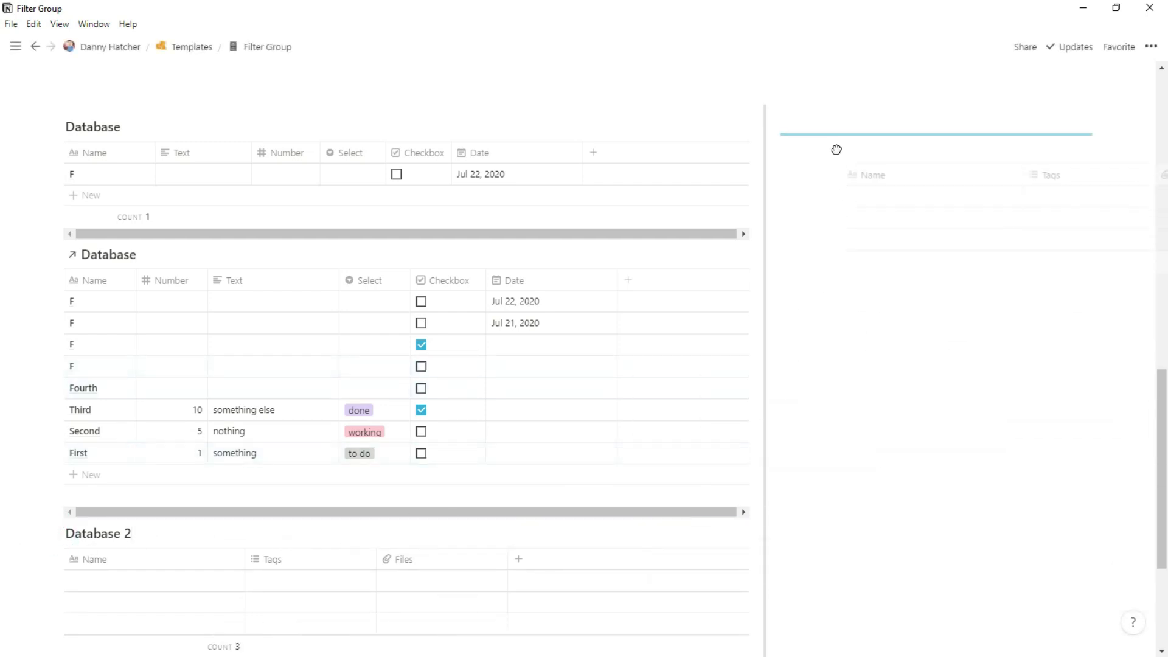
drag(826, 122, 648, 171)
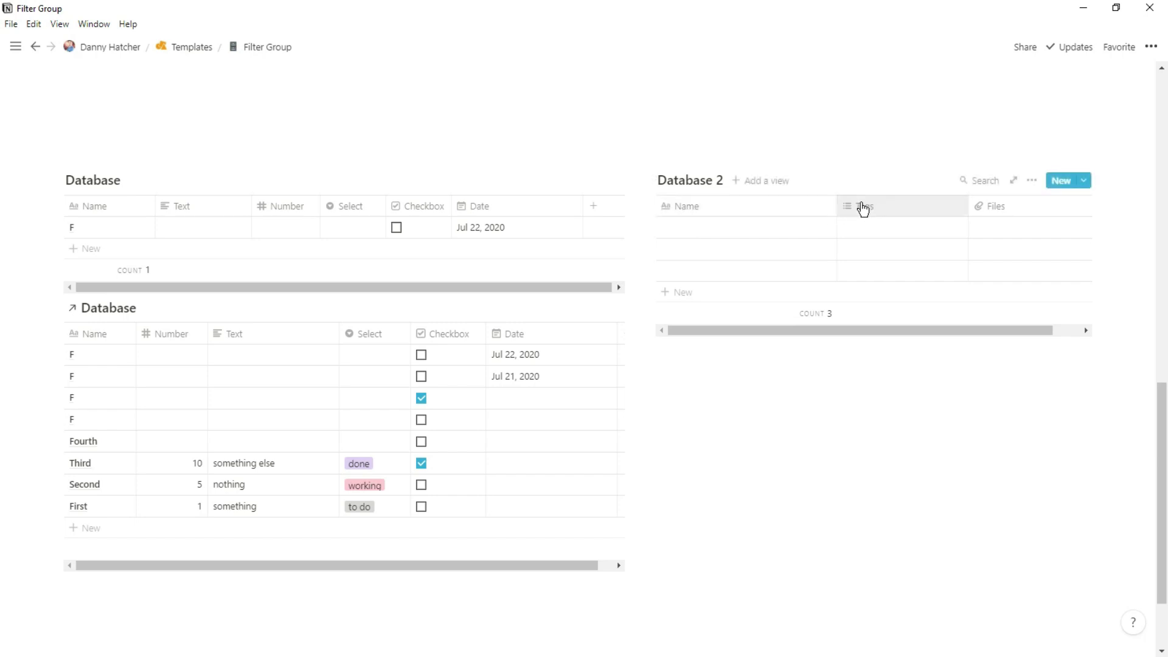
Step: Change Database 2's Tags property to a Relation linked to Database 1
click(878, 213)
mouse_move(901, 274)
click(1030, 409)
click(622, 358)
text(Database 1)
click(566, 433)
click(689, 397)
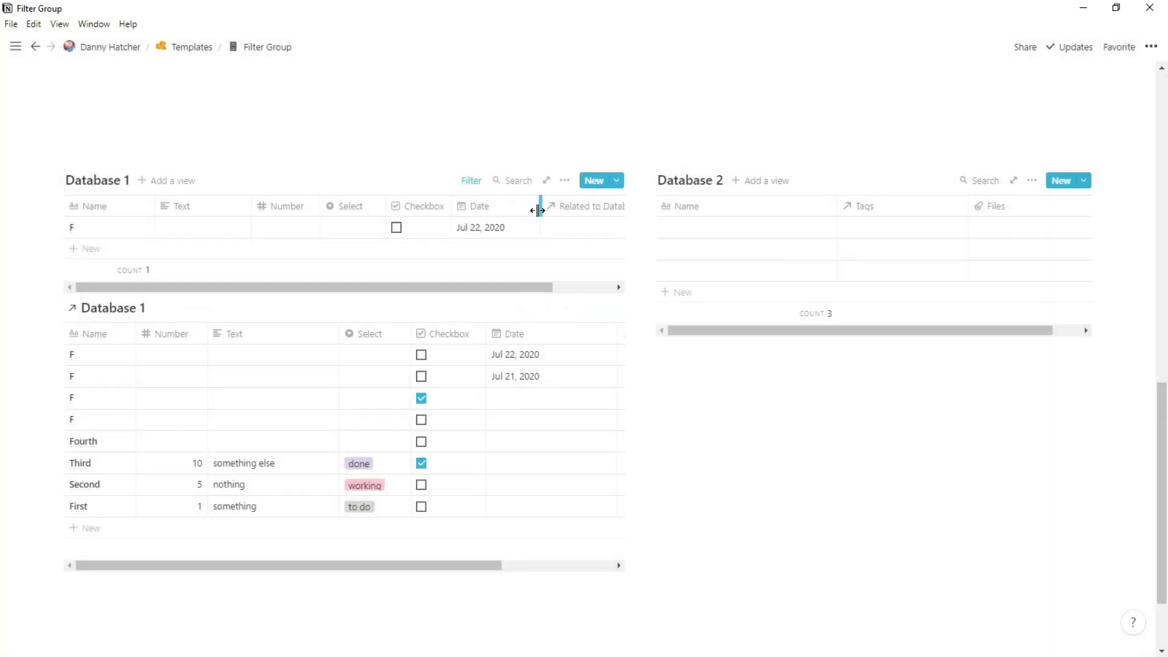
Step: Hide Database 1's Text column and name the relation columns Database 2 and Database 1
click(209, 206)
click(201, 394)
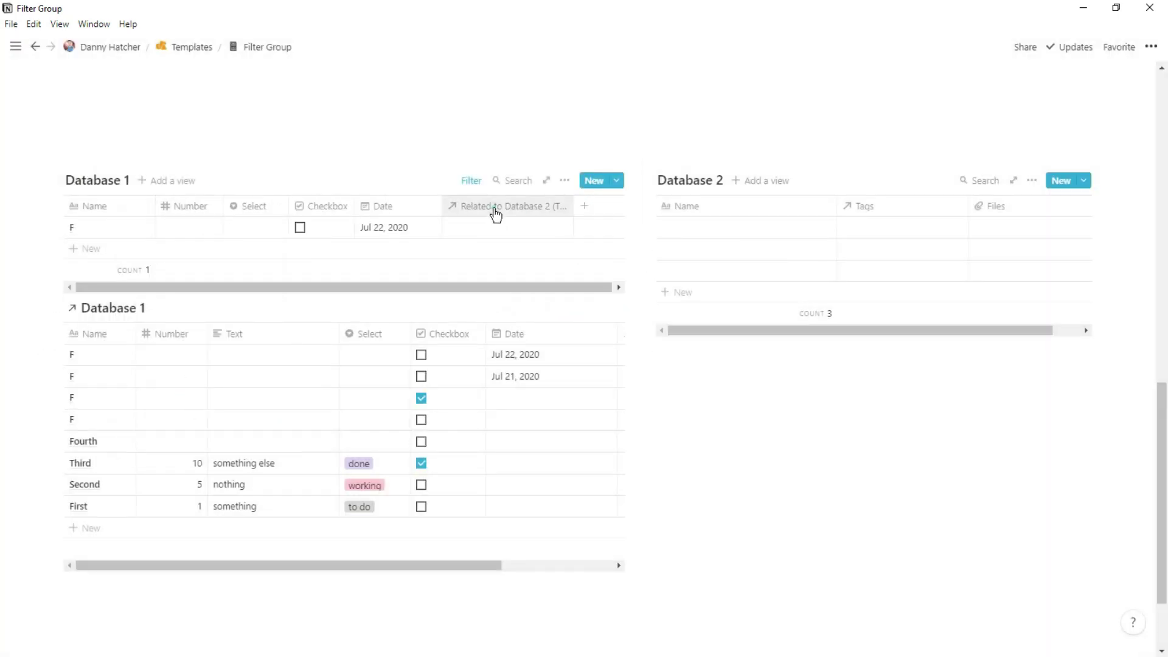
click(496, 213)
text(Database 2)
key(Return)
click(898, 207)
text(Database)
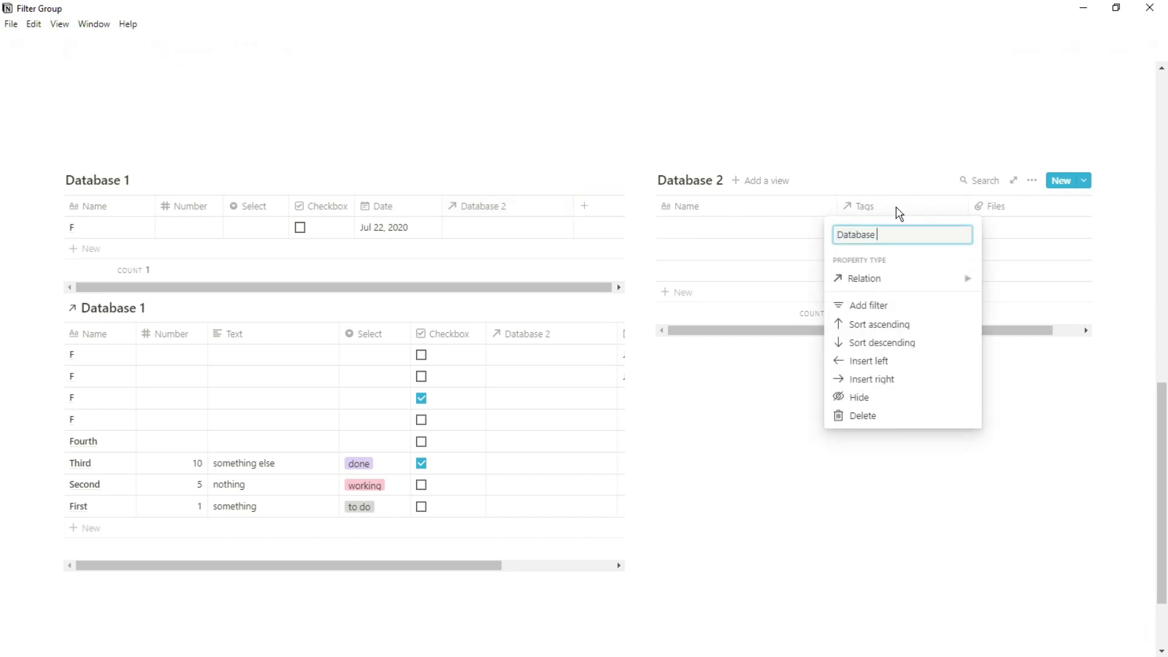
text( 1)
key(Return)
Step: Hide the Number and Select columns in Database 1
click(182, 206)
click(201, 413)
click(201, 207)
click(201, 413)
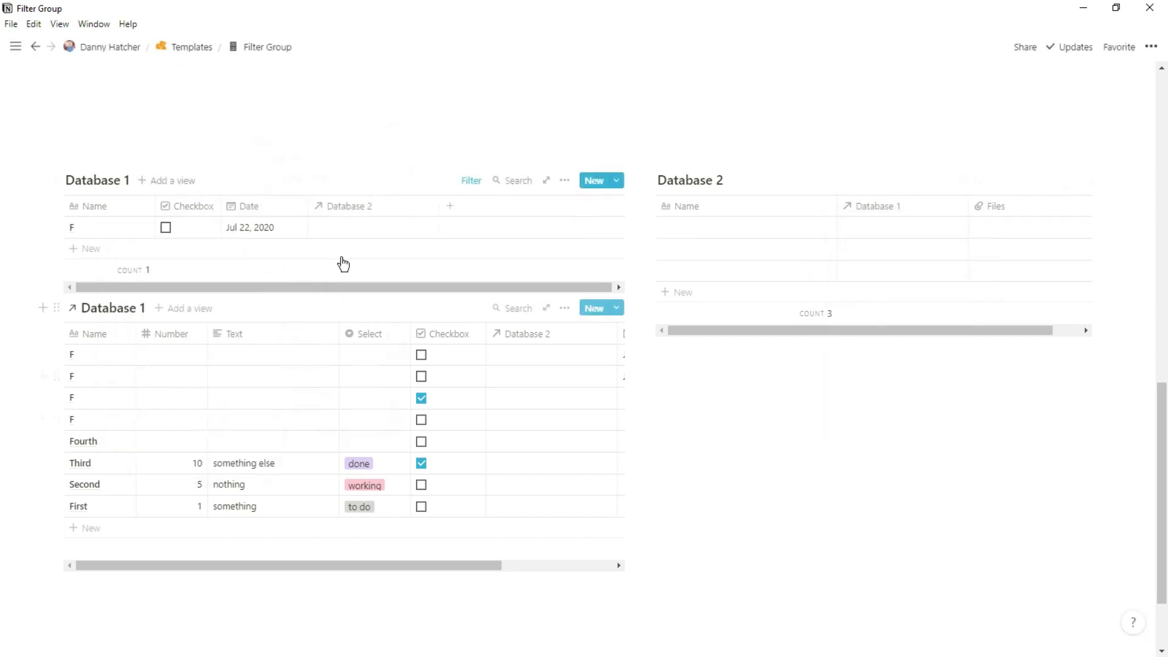
Step: Paste rows First, Second and Third into Database 2's Name column, capitalising First
click(755, 234)
text(first Second Third)
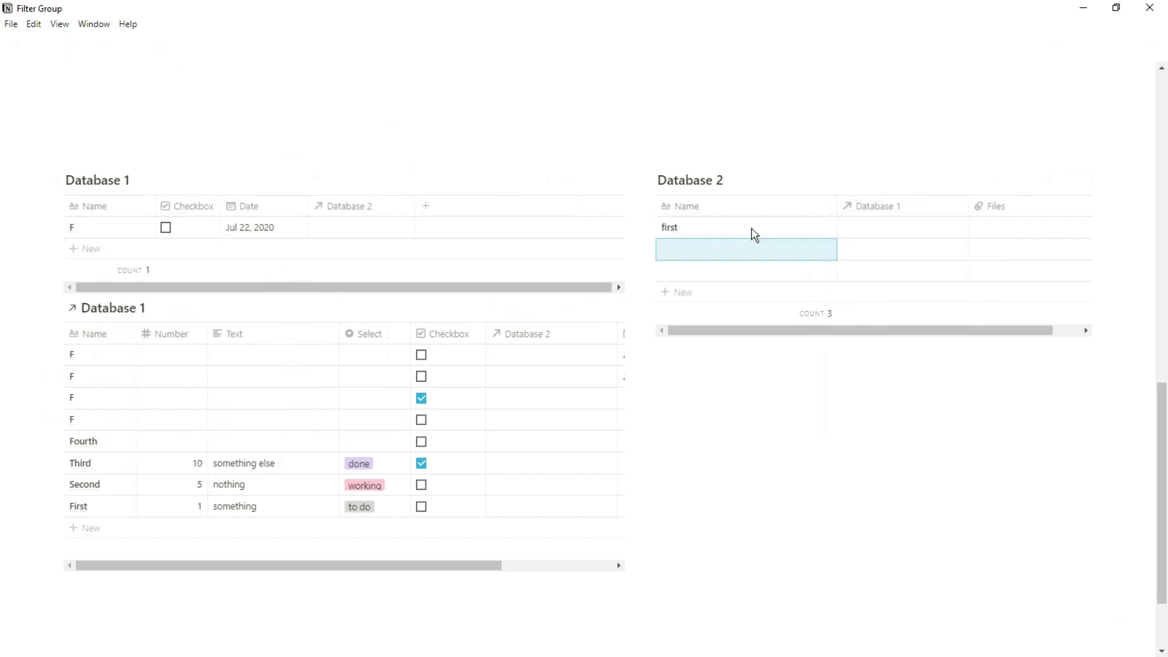
drag(661, 228, 667, 229)
key(BackSpace)
text(F)
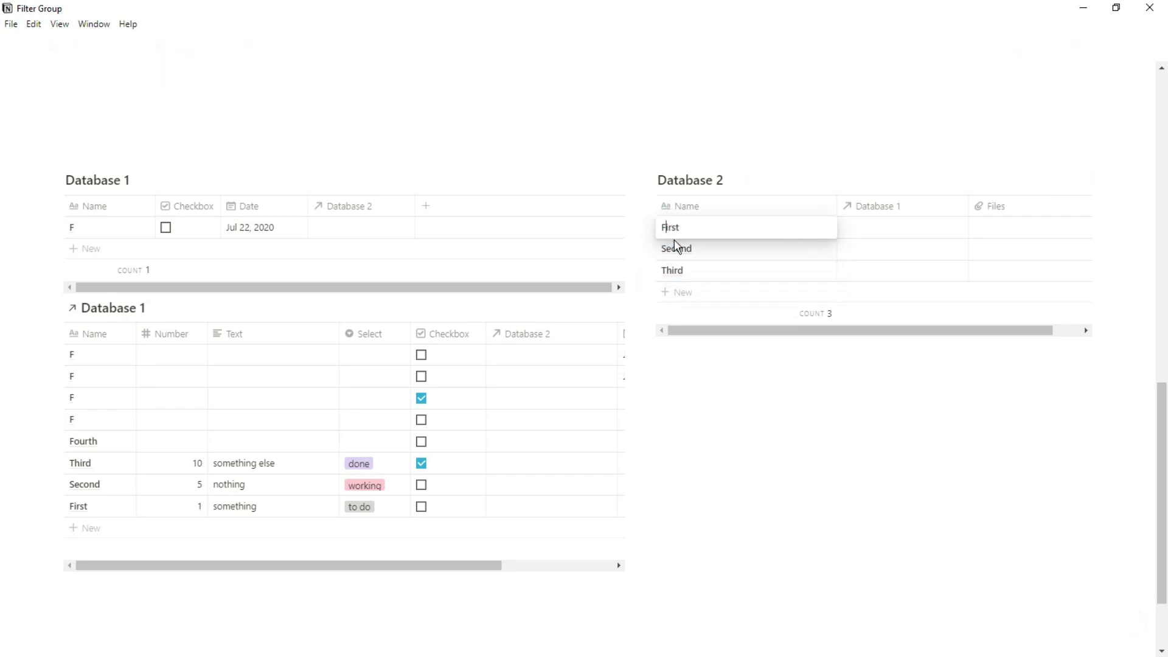
key(Escape)
Step: Remove Database 1's 'Date is Today' and 'Name contains F' filter conditions
click(469, 190)
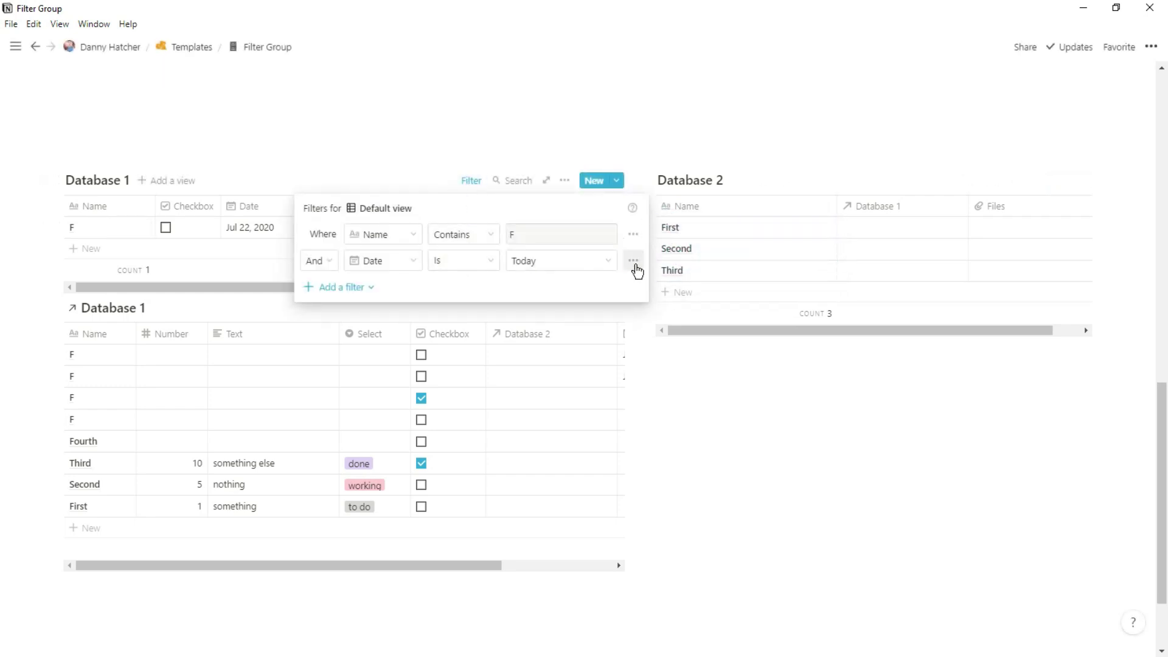
click(634, 268)
click(633, 252)
click(609, 155)
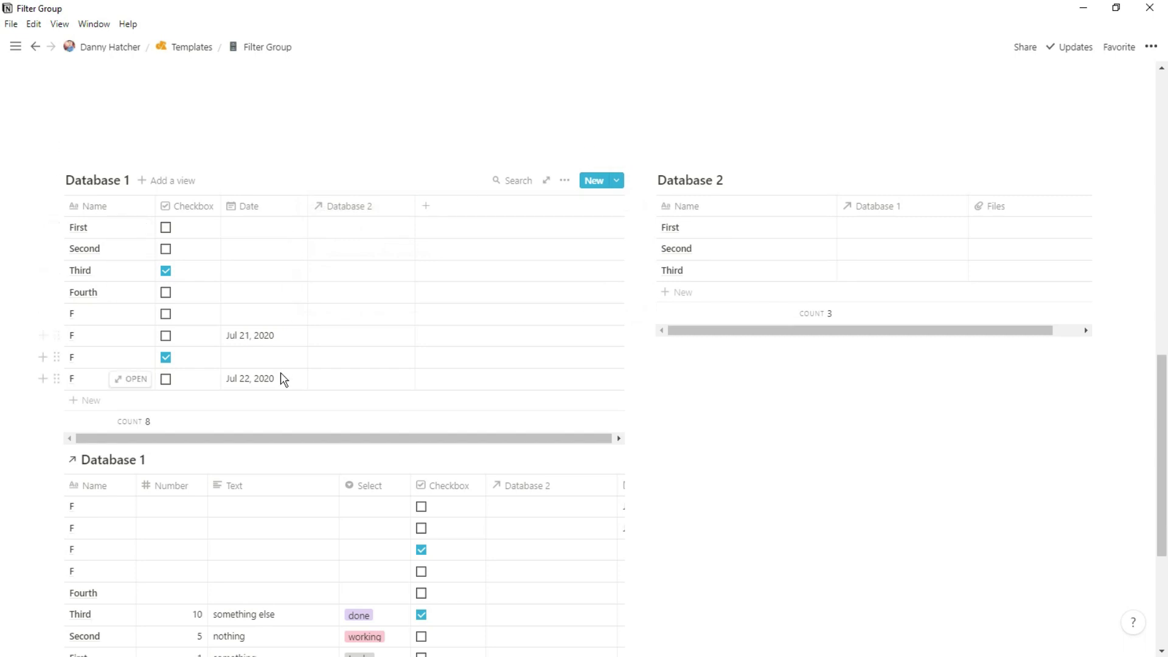
Step: Link Database 2's First, Second and Third rows to their matching Database 1 pages
click(874, 234)
click(621, 373)
click(881, 253)
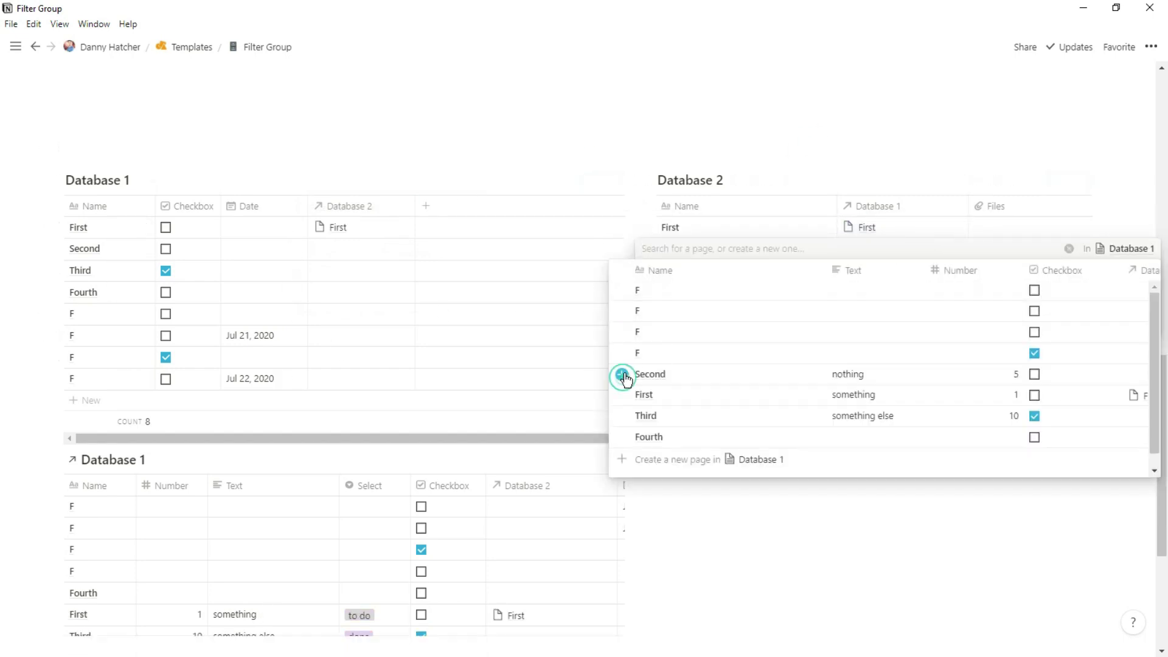
click(622, 373)
click(882, 270)
click(621, 394)
key(Escape)
Step: Change the Files property to a Number type and put Name back as the first column
click(998, 206)
mouse_move(1007, 278)
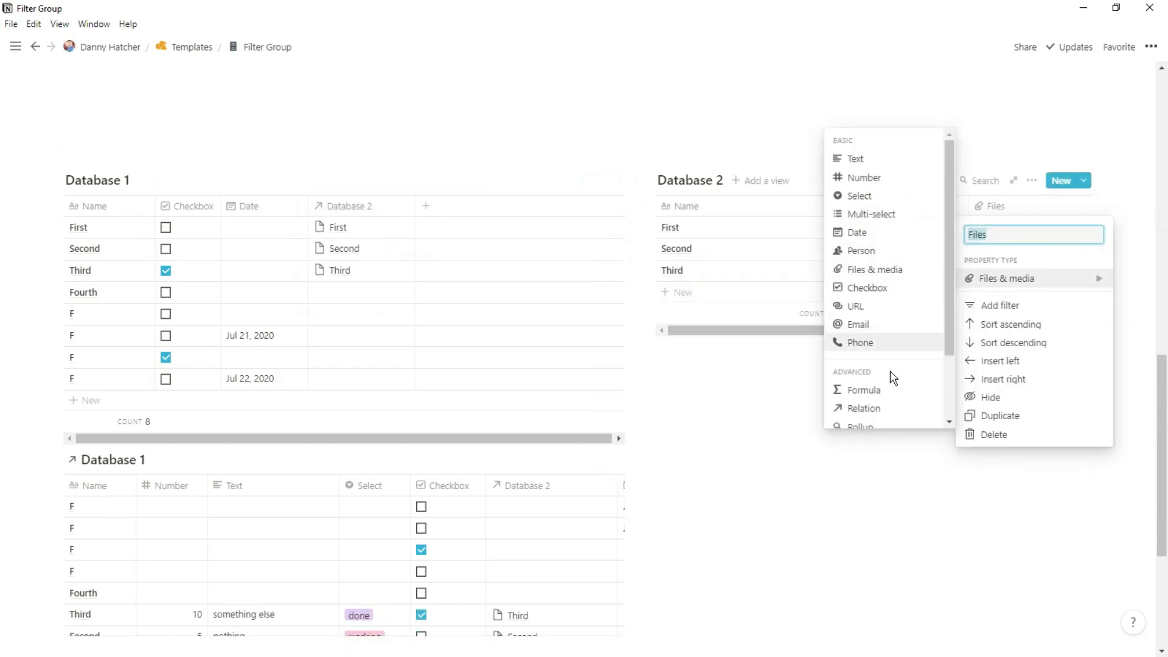
click(860, 177)
drag(842, 205, 675, 205)
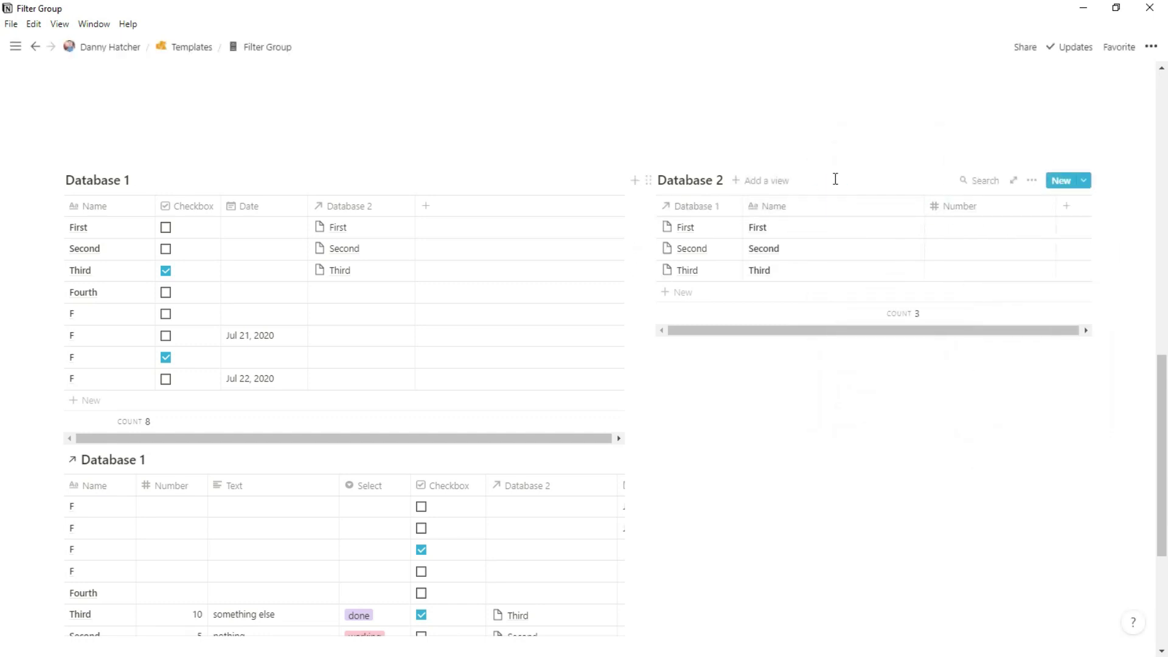
drag(837, 204, 699, 208)
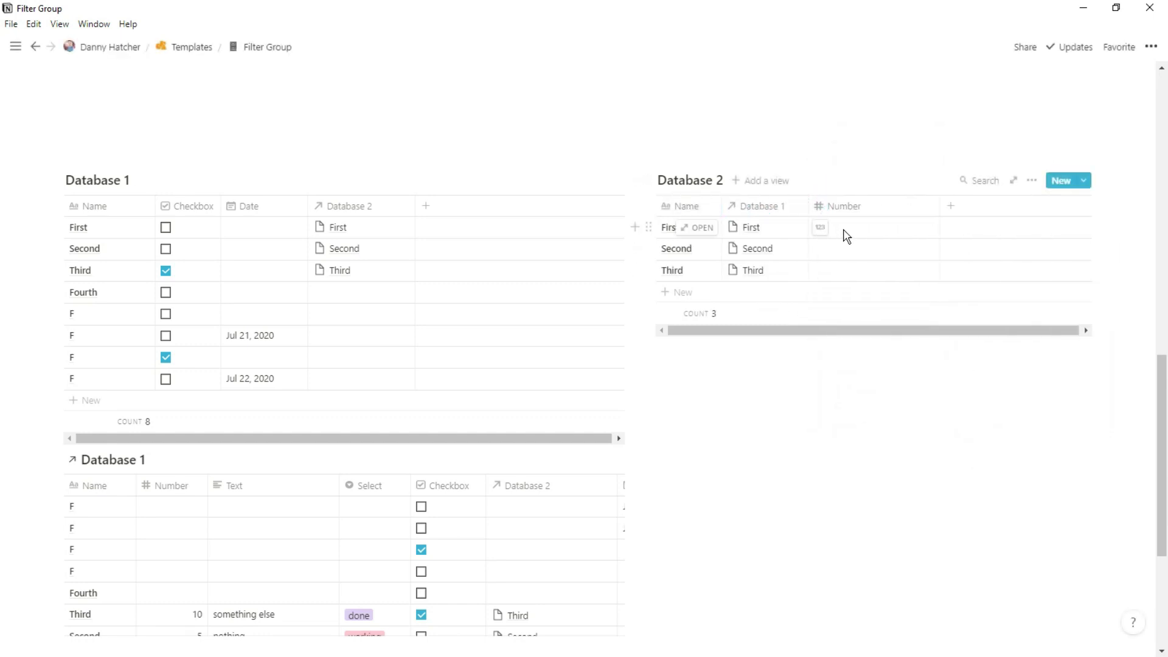
Step: Enter Number values 10, 20 and 30 for the First, Second and Third rows
click(846, 232)
text(10)
key(Return)
key(Down)
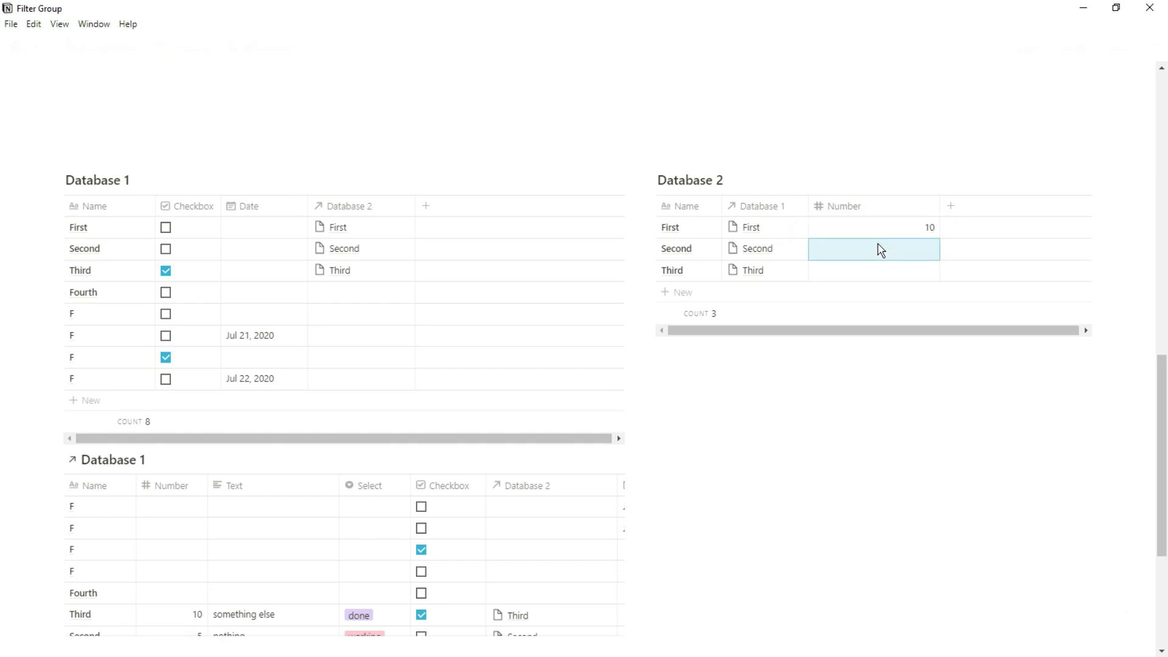
text(20)
key(Return)
key(Down)
text(3)
click(881, 180)
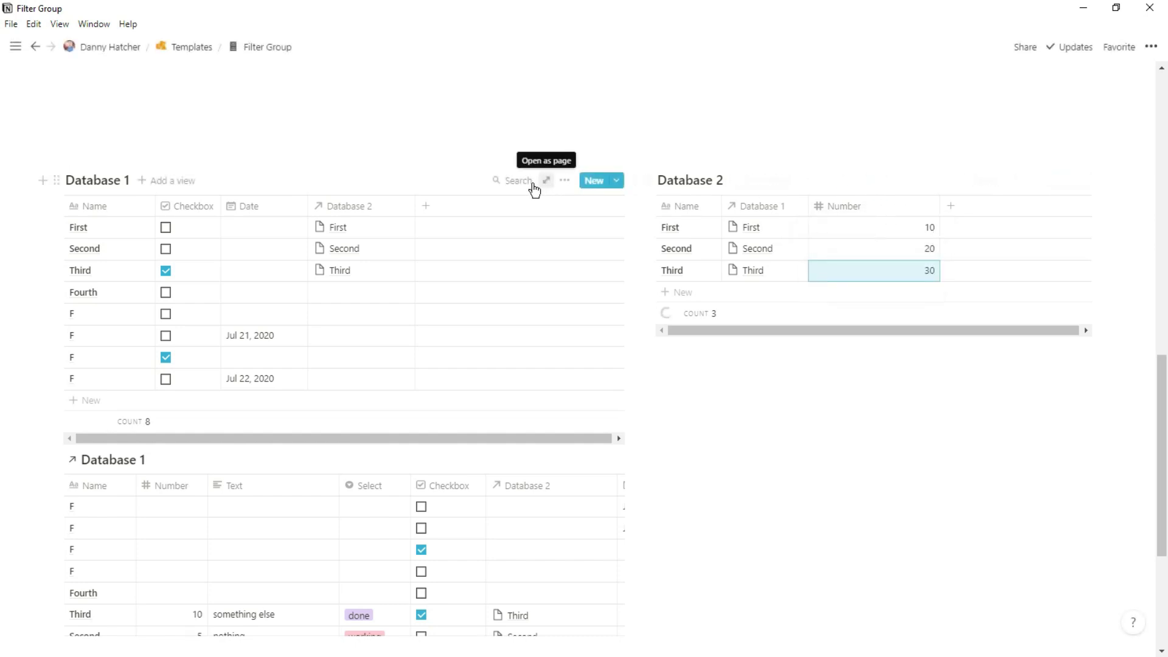
Step: Filter Database 1 to rows whose Database 2 relation contains First
click(573, 188)
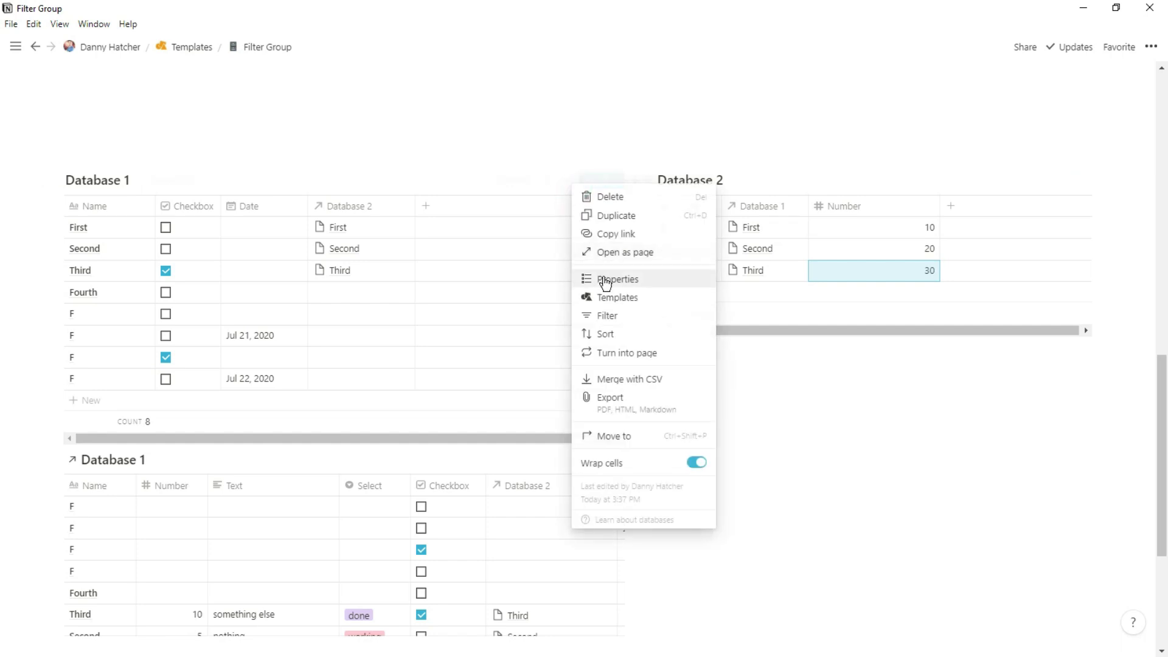
click(605, 315)
click(482, 303)
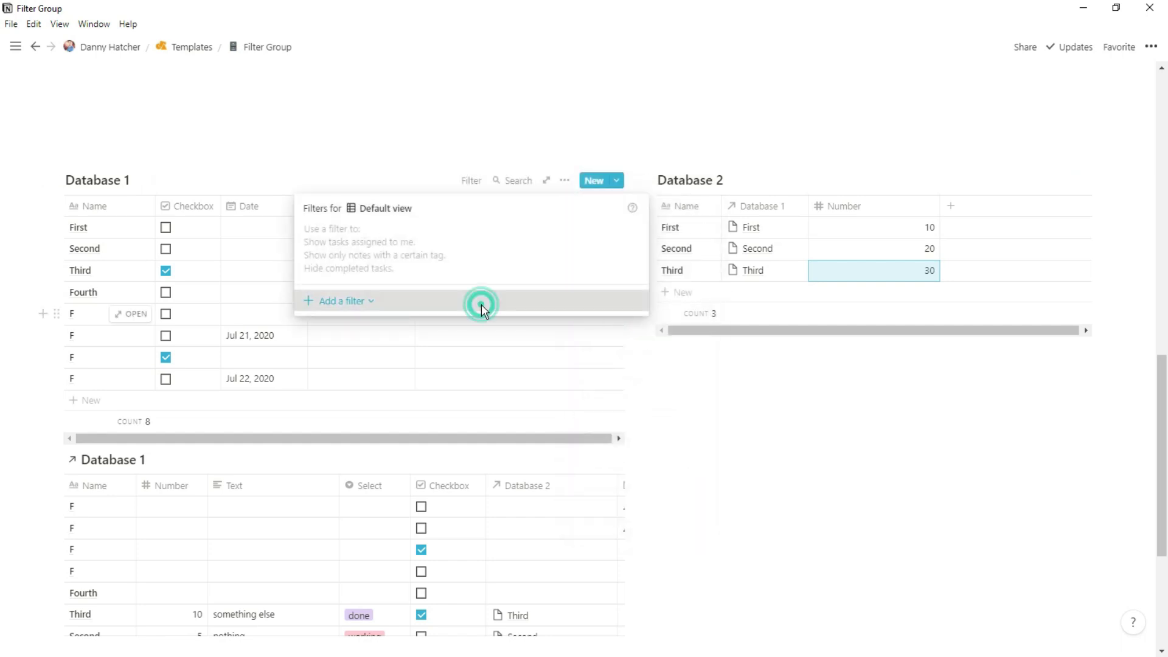
click(364, 324)
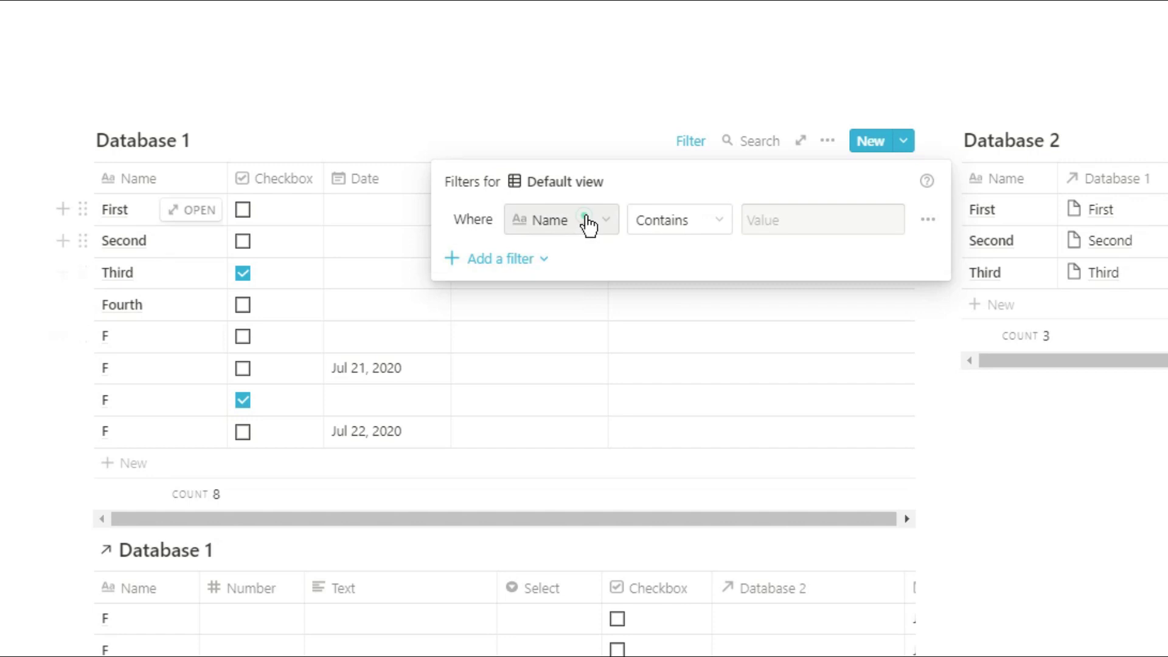
click(462, 233)
click(563, 359)
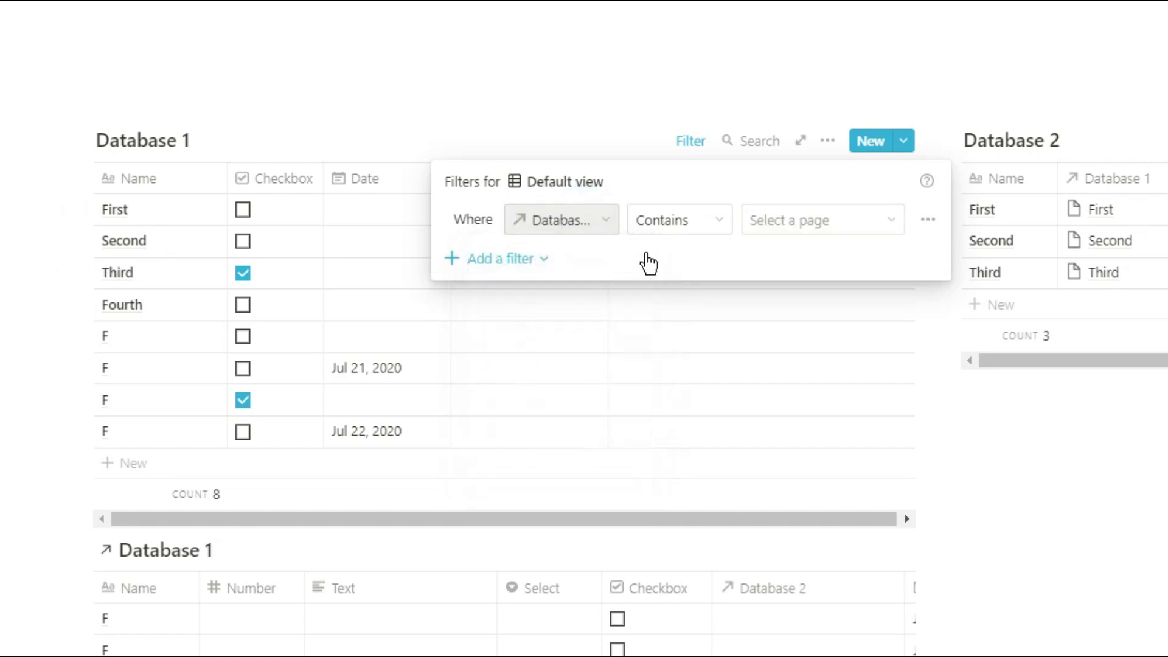
click(674, 231)
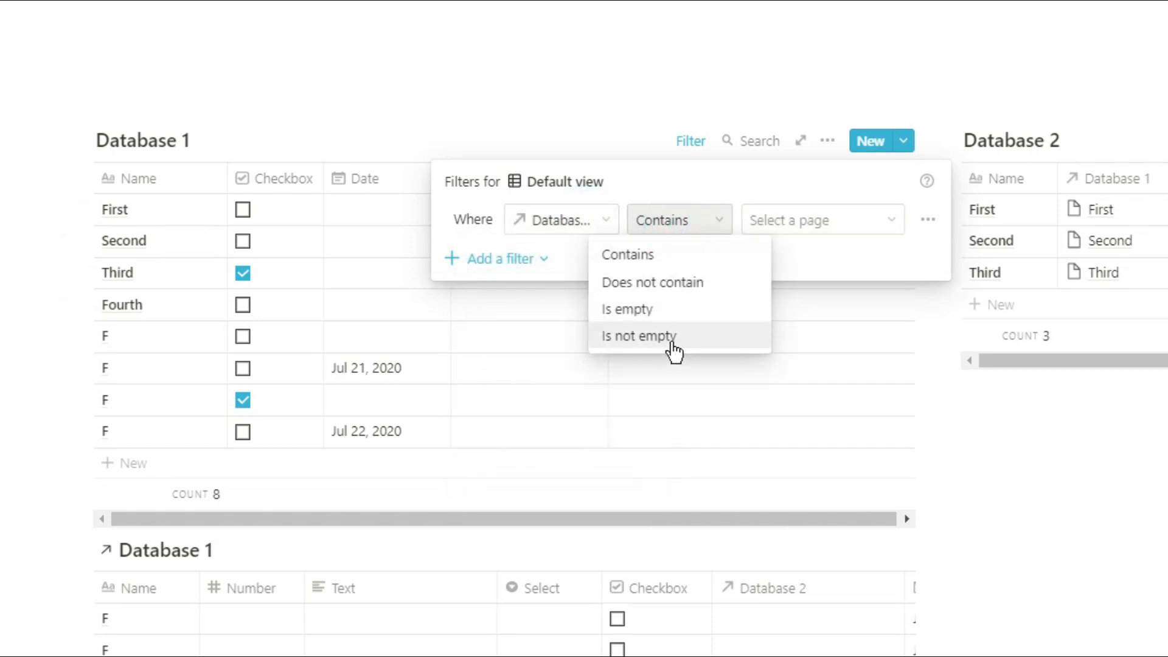
click(666, 255)
click(816, 220)
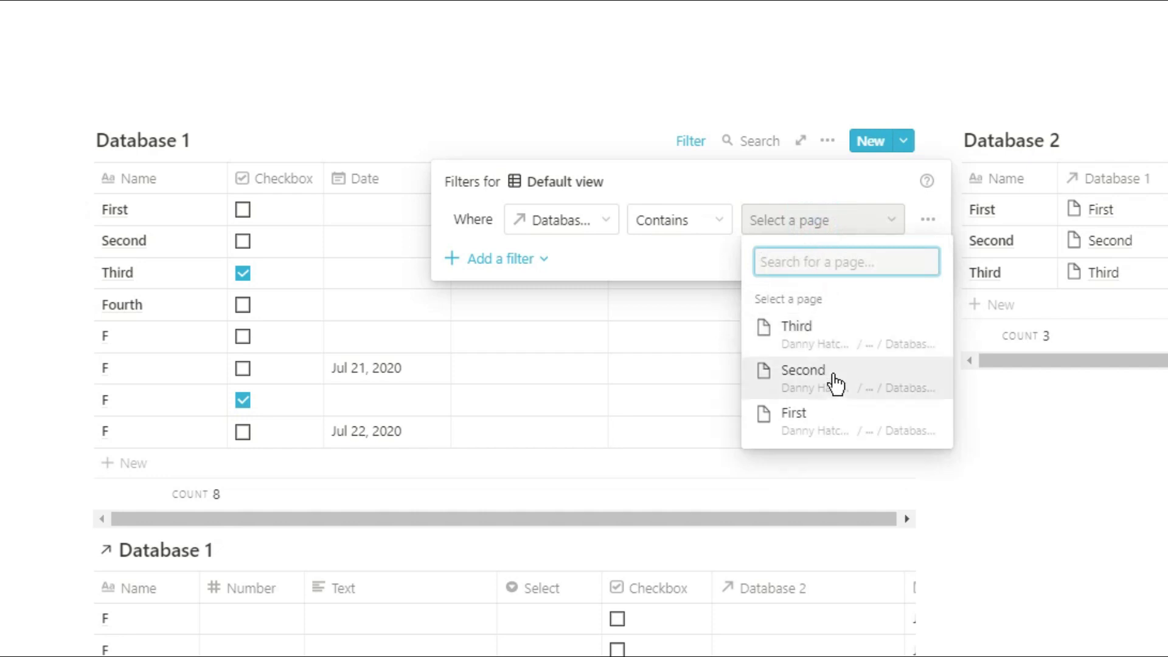
click(837, 423)
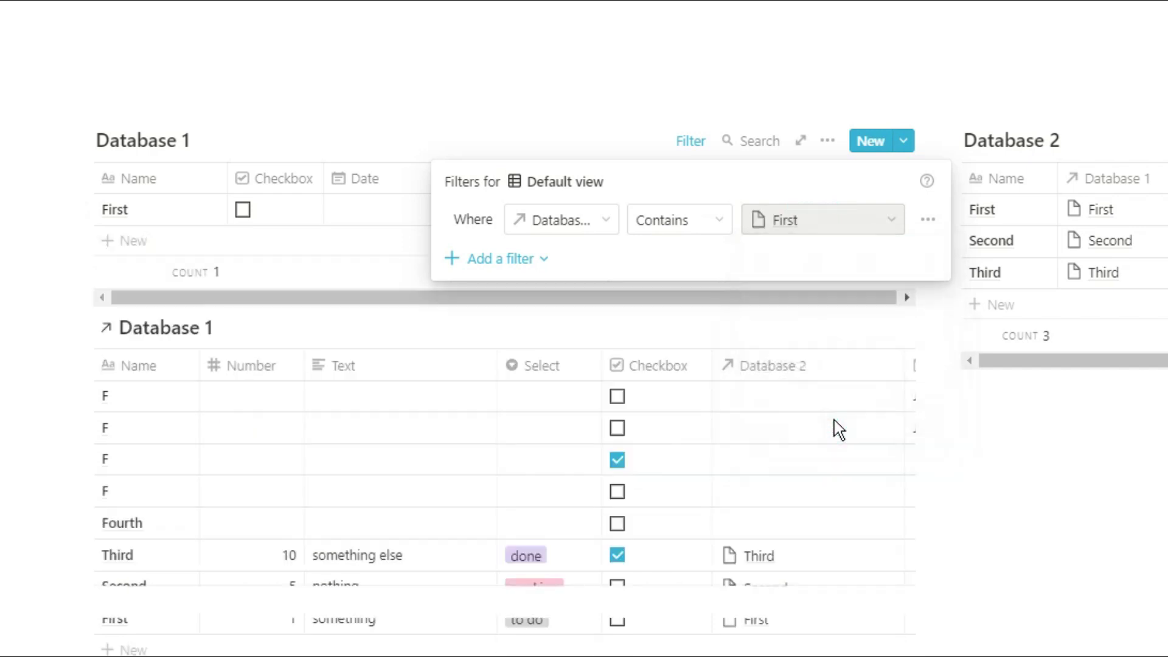
click(809, 112)
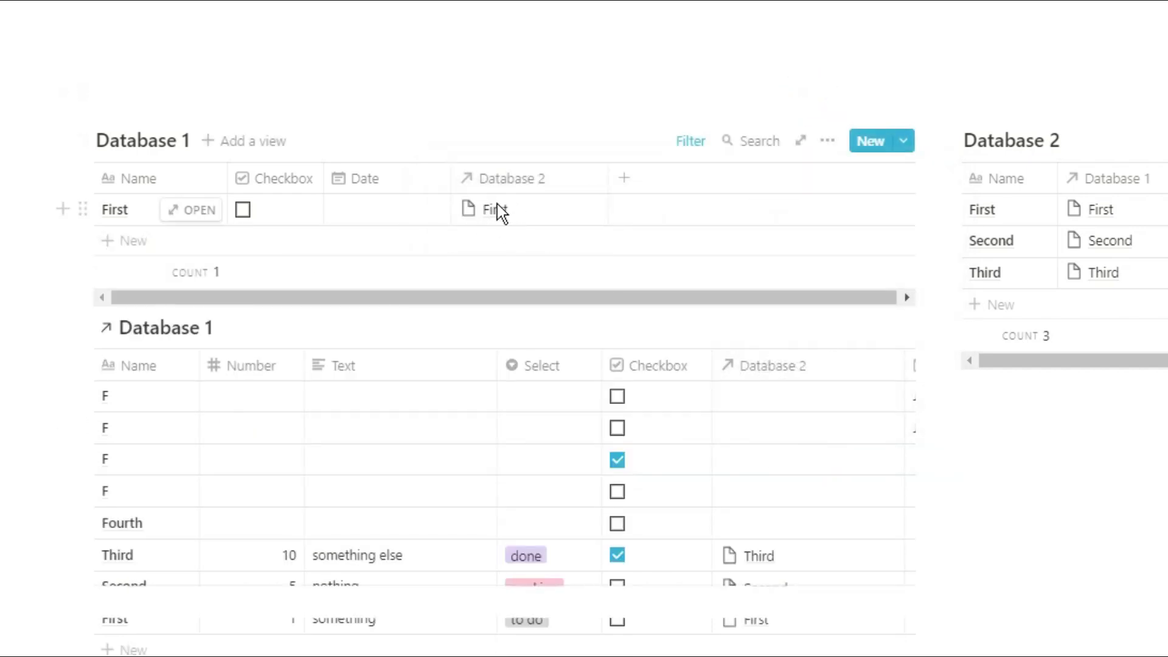
Step: Narrow the Database 2 relation column and review the filter's condition options
drag(608, 182, 573, 183)
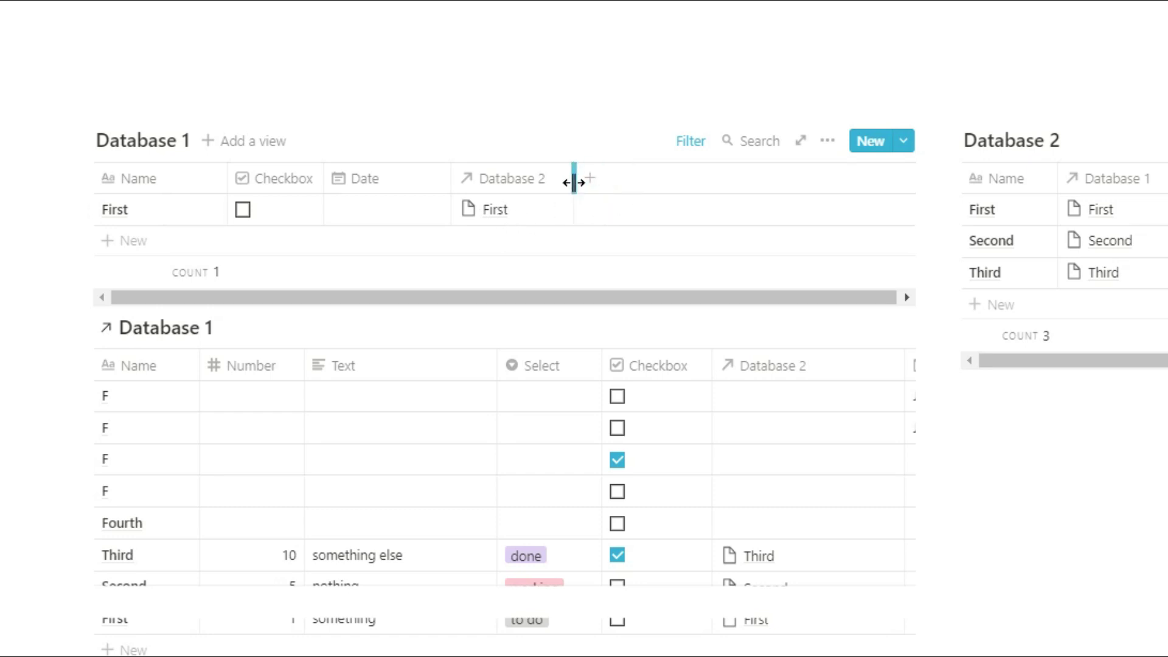
click(693, 143)
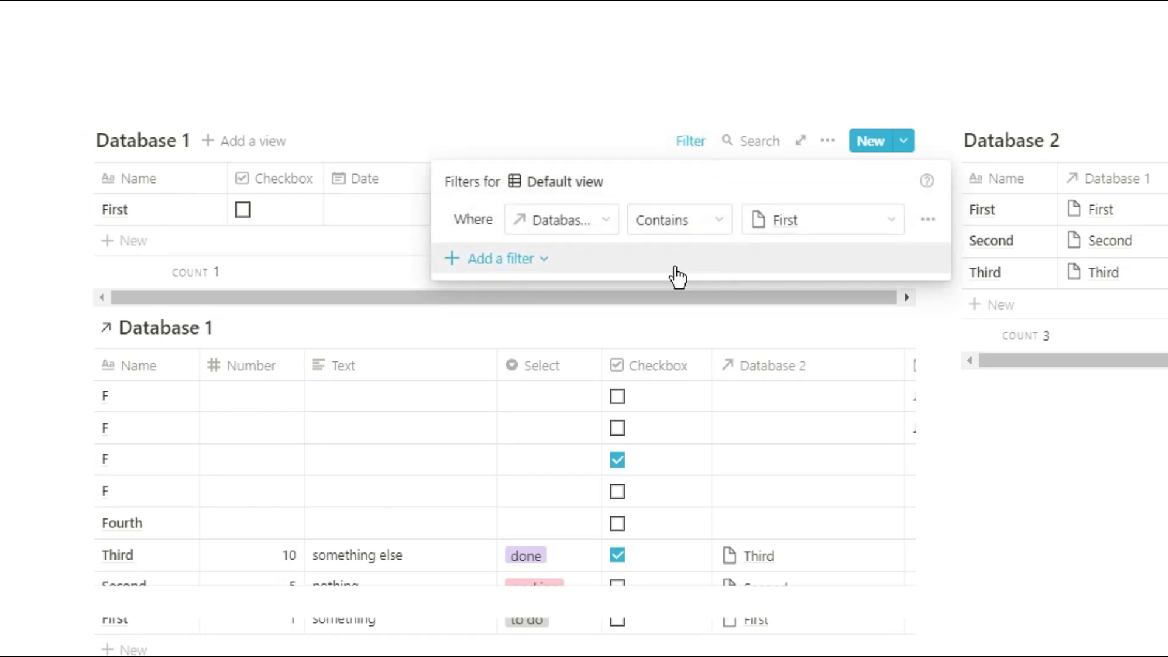
click(689, 219)
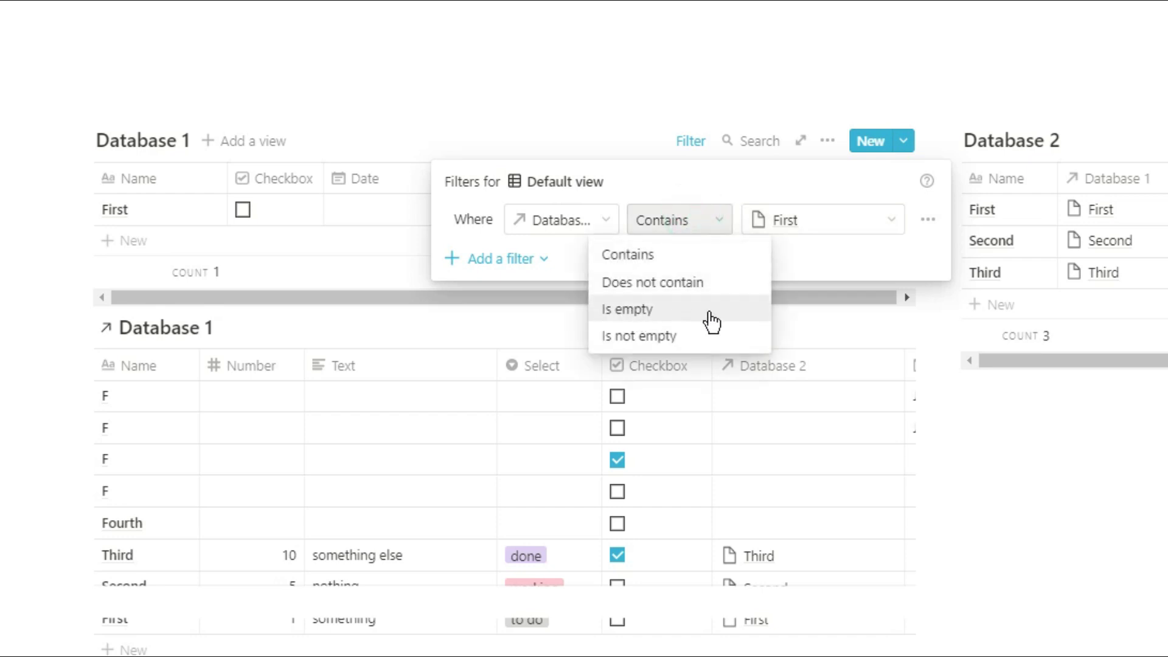
click(689, 188)
click(610, 126)
Step: Add a rollup property that sums Number through the Database 2 relation
click(590, 198)
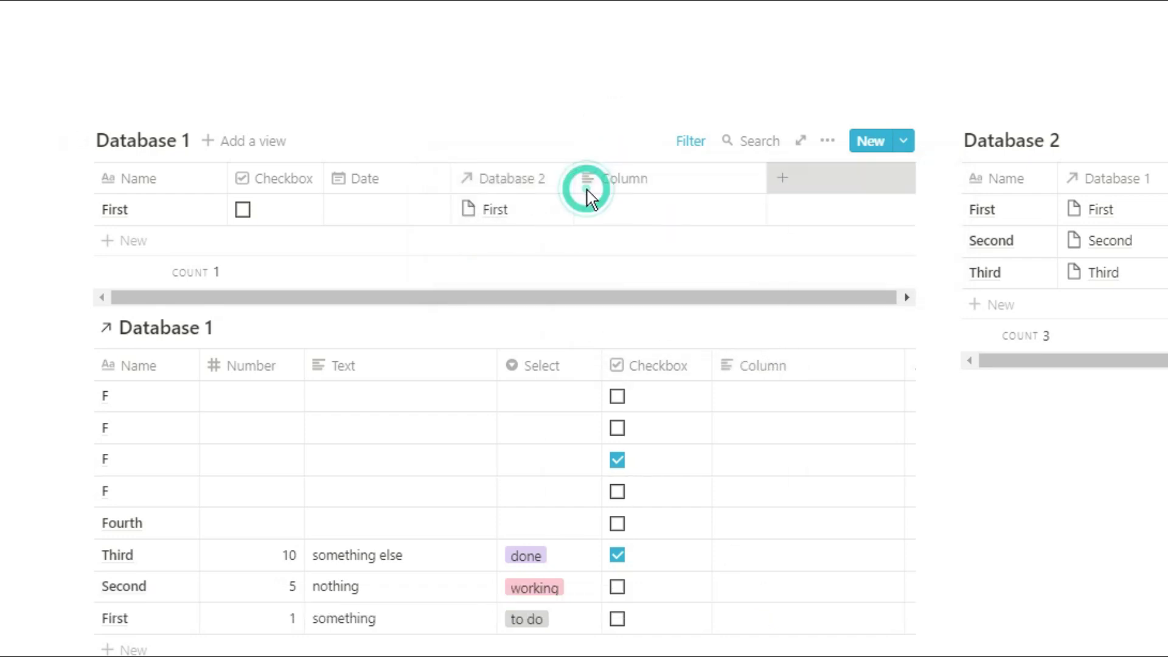
mouse_move(603, 284)
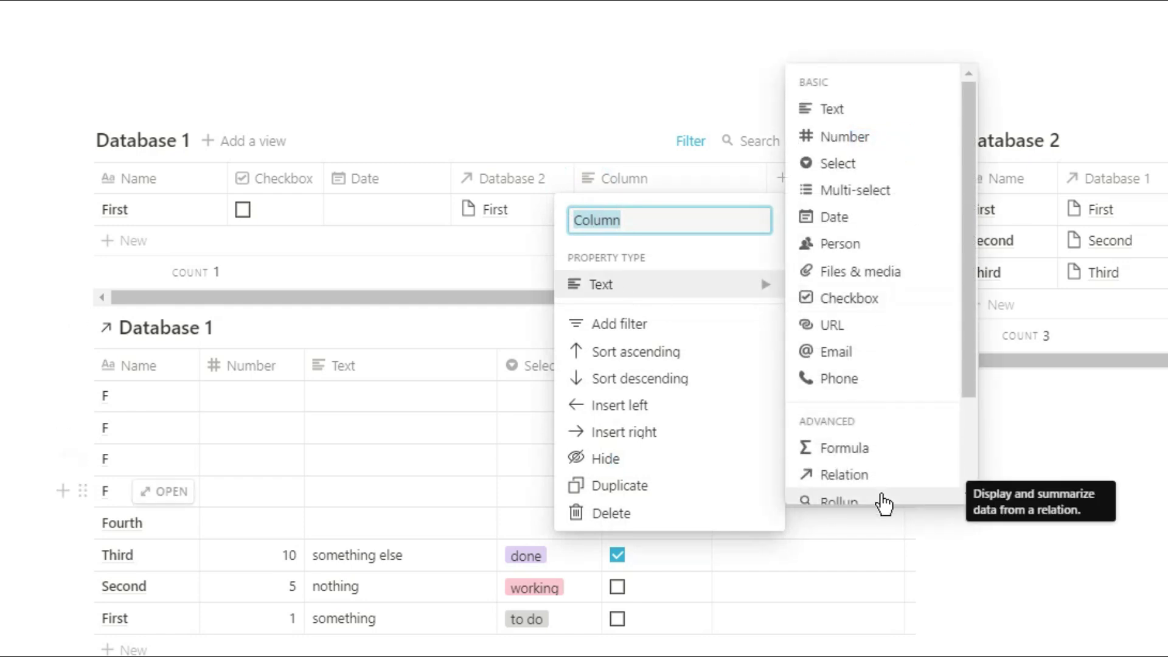
click(851, 502)
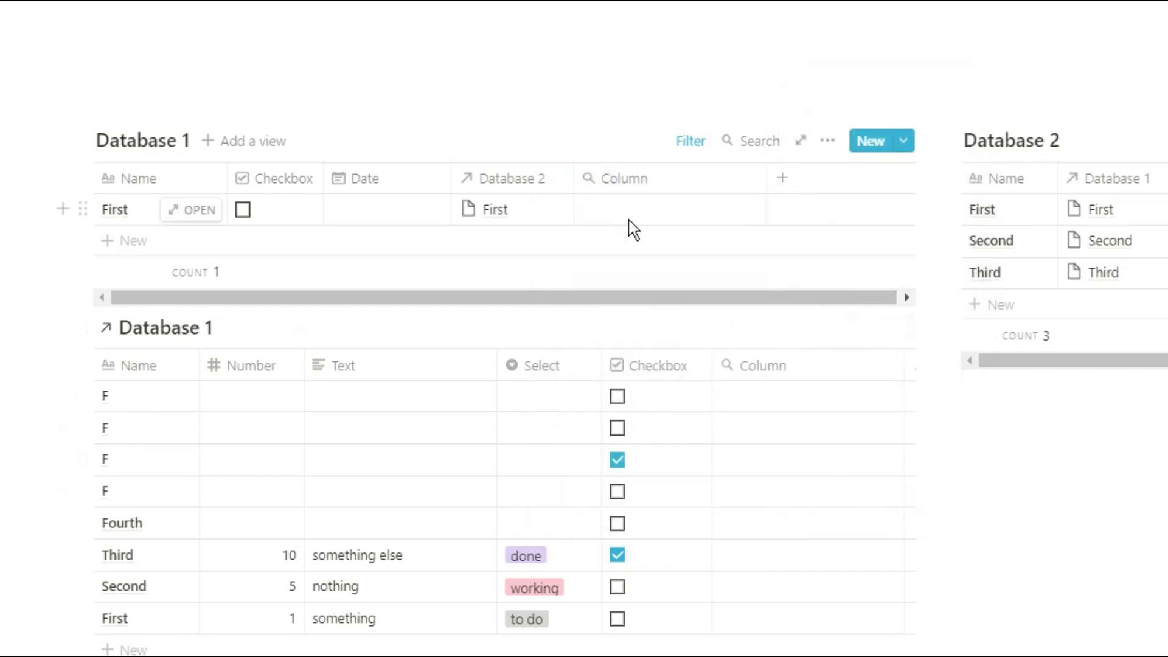
click(633, 225)
click(639, 272)
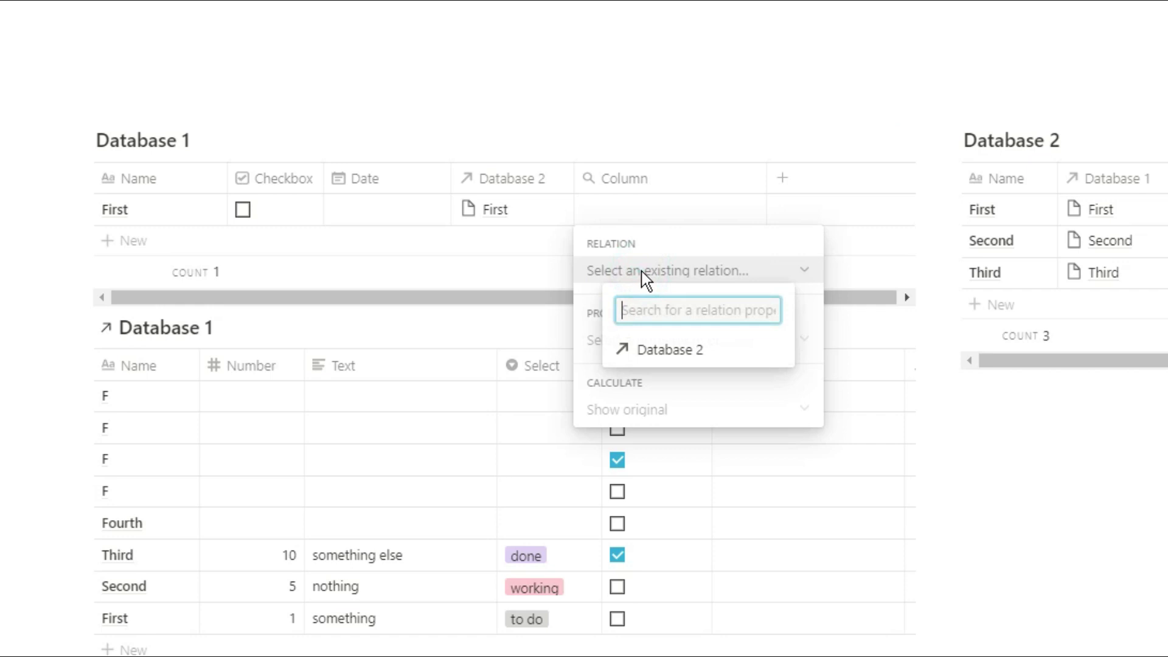
click(657, 348)
click(657, 350)
click(662, 477)
click(657, 416)
click(608, 653)
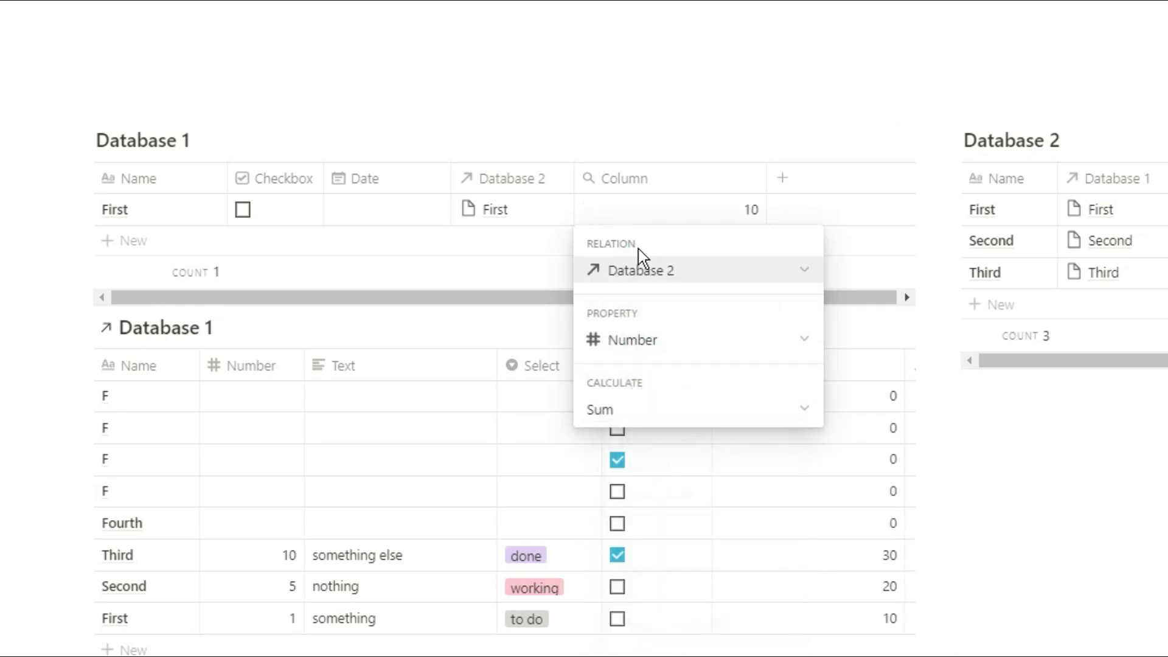
click(640, 122)
Step: Narrow the rollup column and remove the Database 2 relation filter
drag(765, 177, 672, 176)
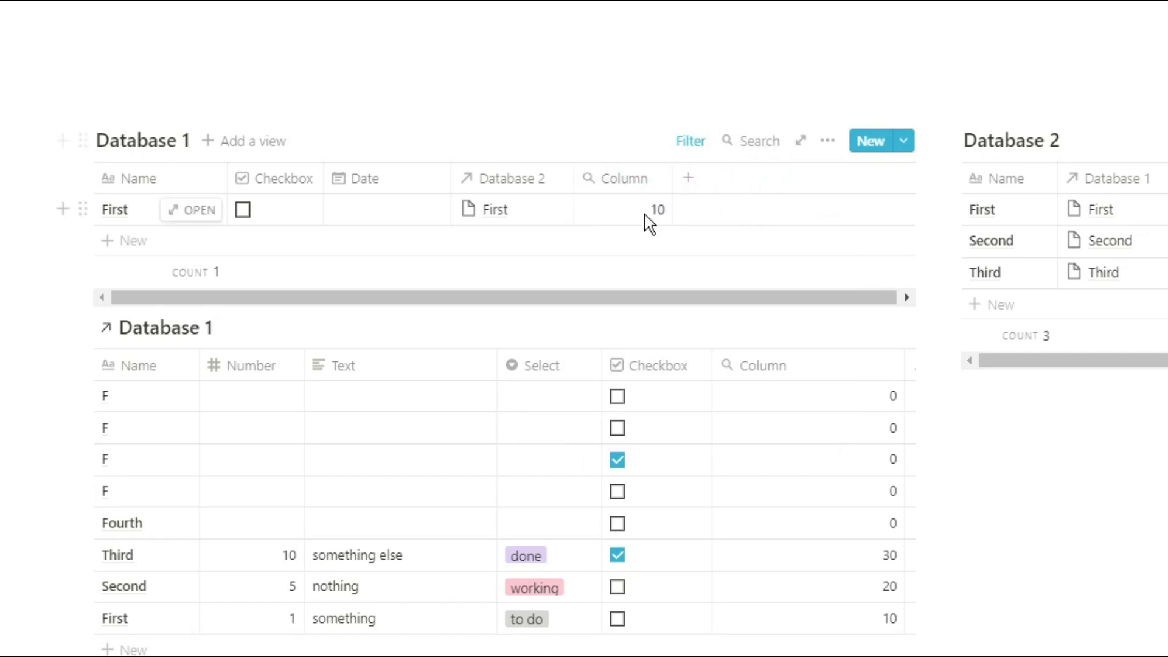
click(692, 141)
click(941, 222)
click(941, 254)
click(950, 122)
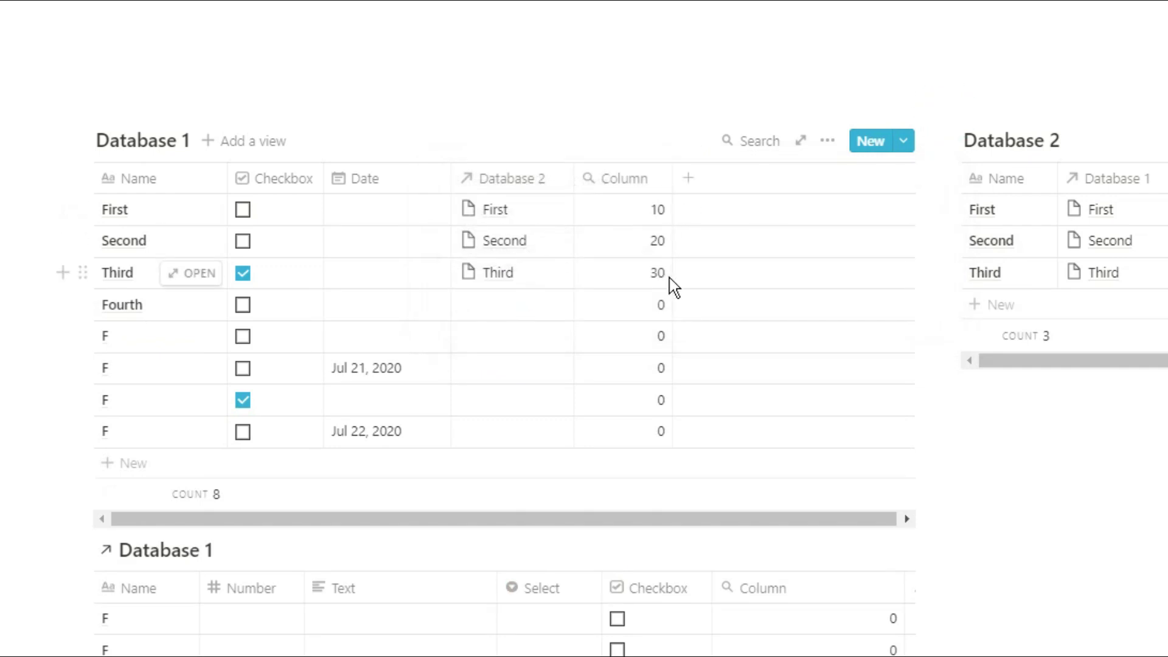
Step: Add a Database 1 filter where the rollup Column equals 10
click(826, 142)
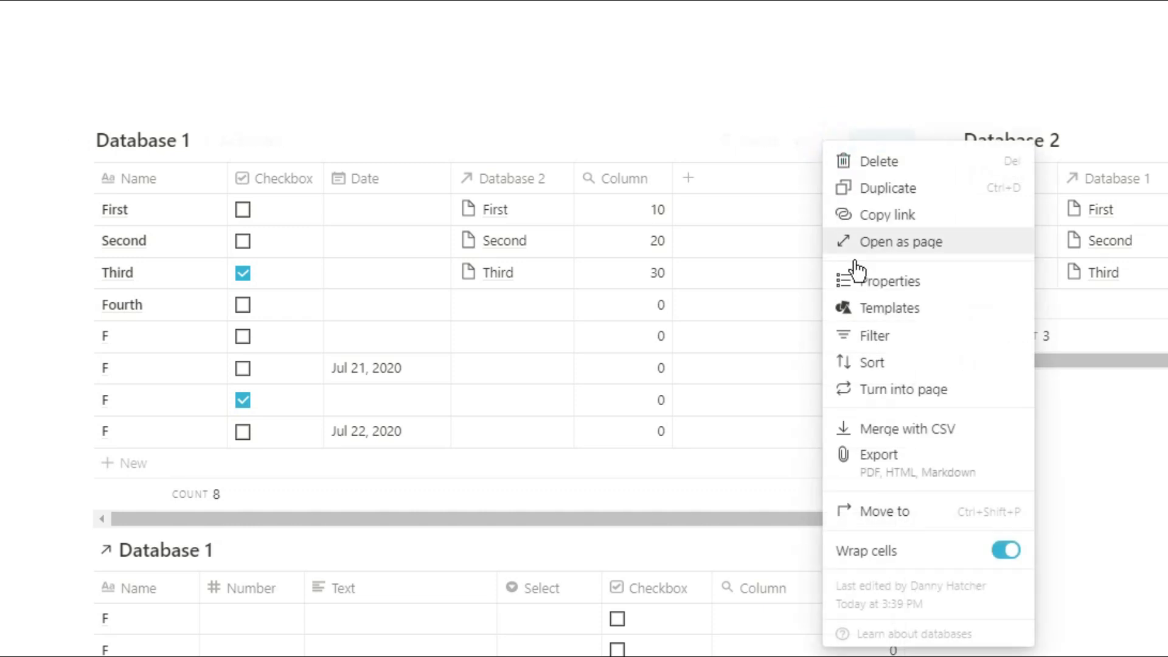
click(870, 335)
click(673, 313)
click(562, 352)
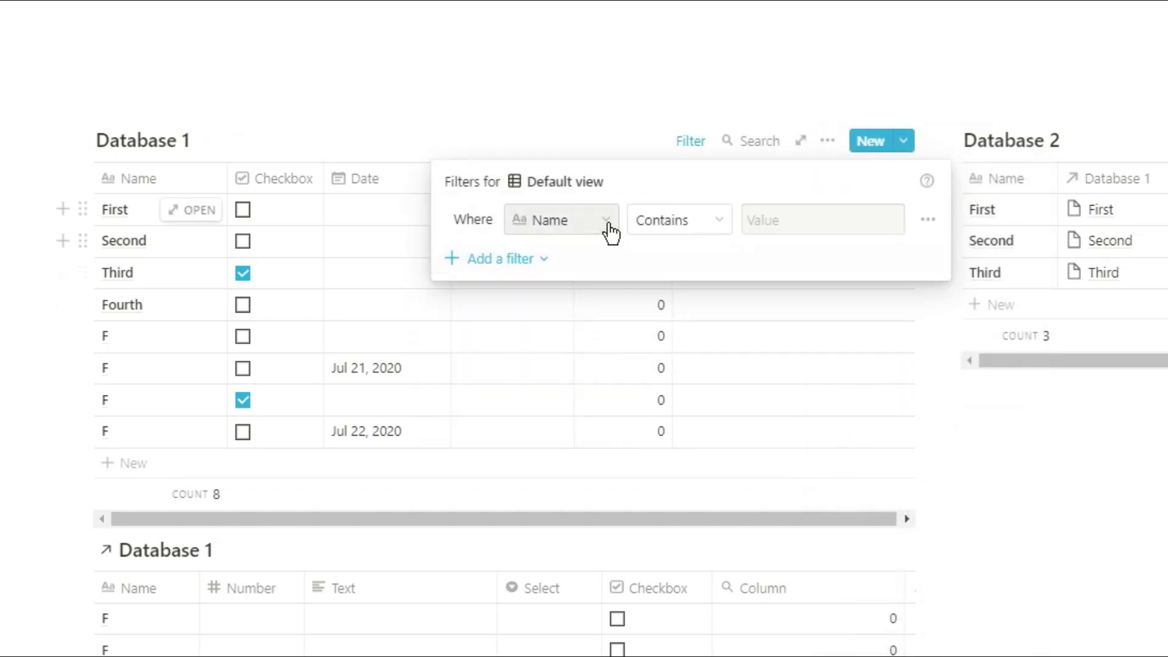
click(602, 226)
click(554, 355)
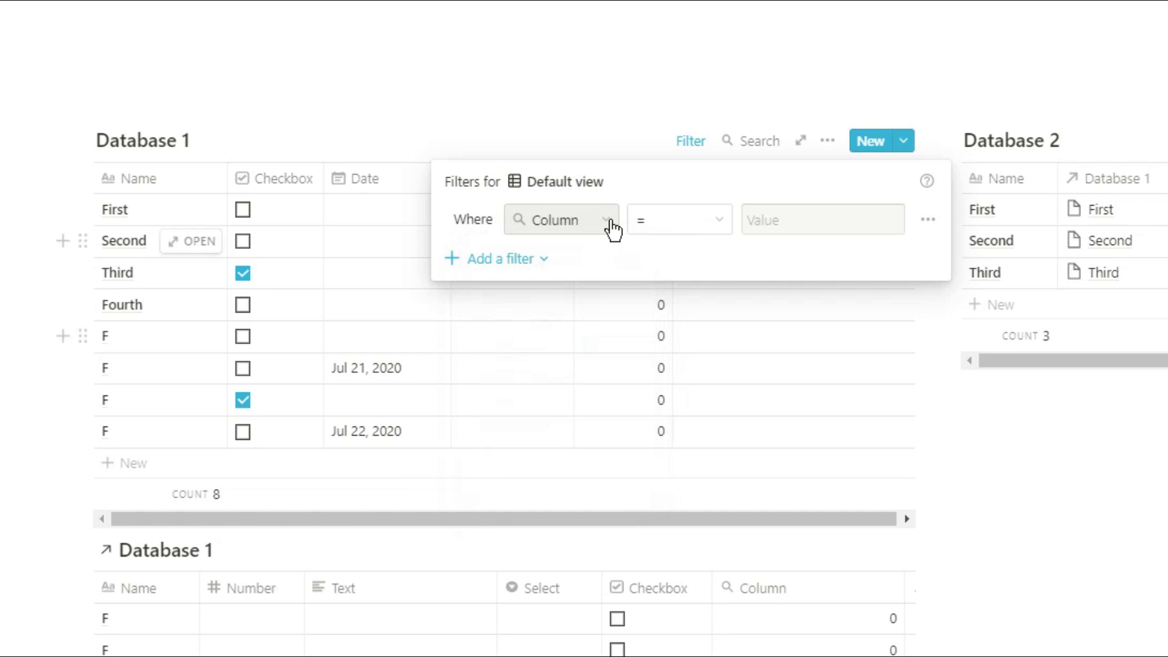
click(718, 228)
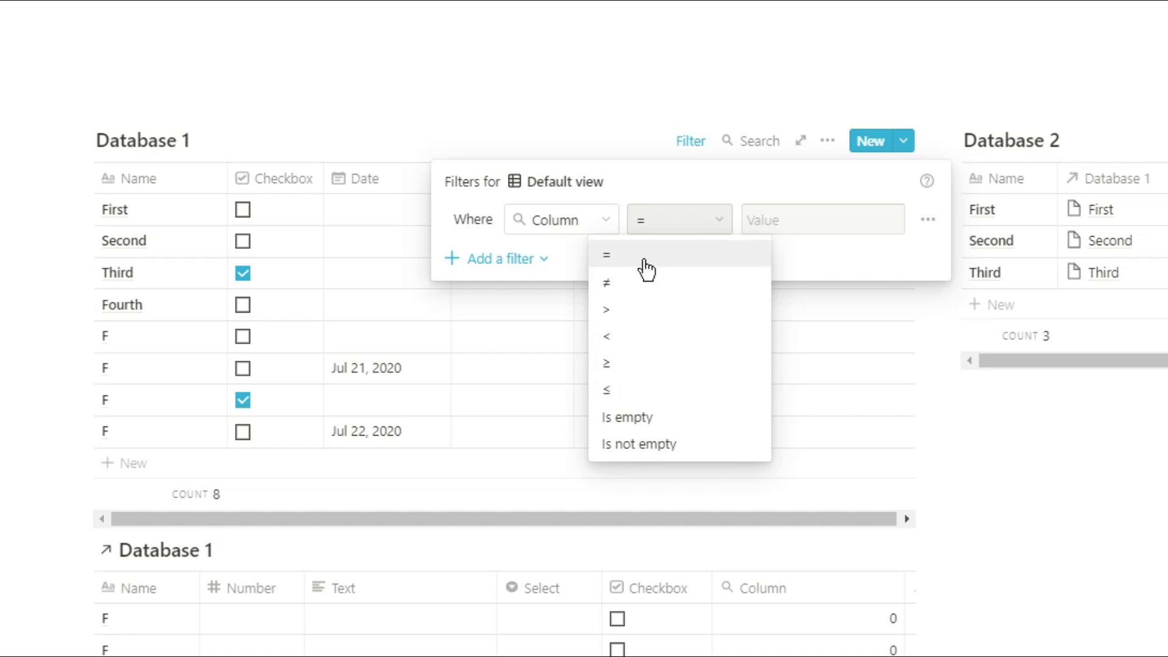
click(775, 218)
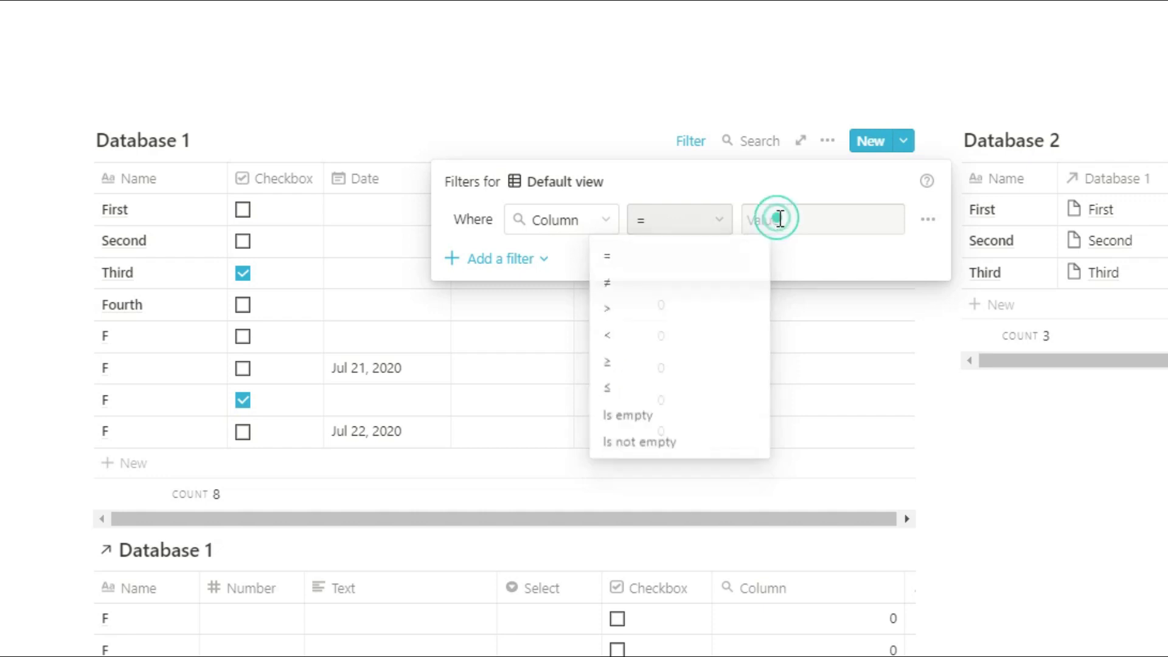
click(804, 219)
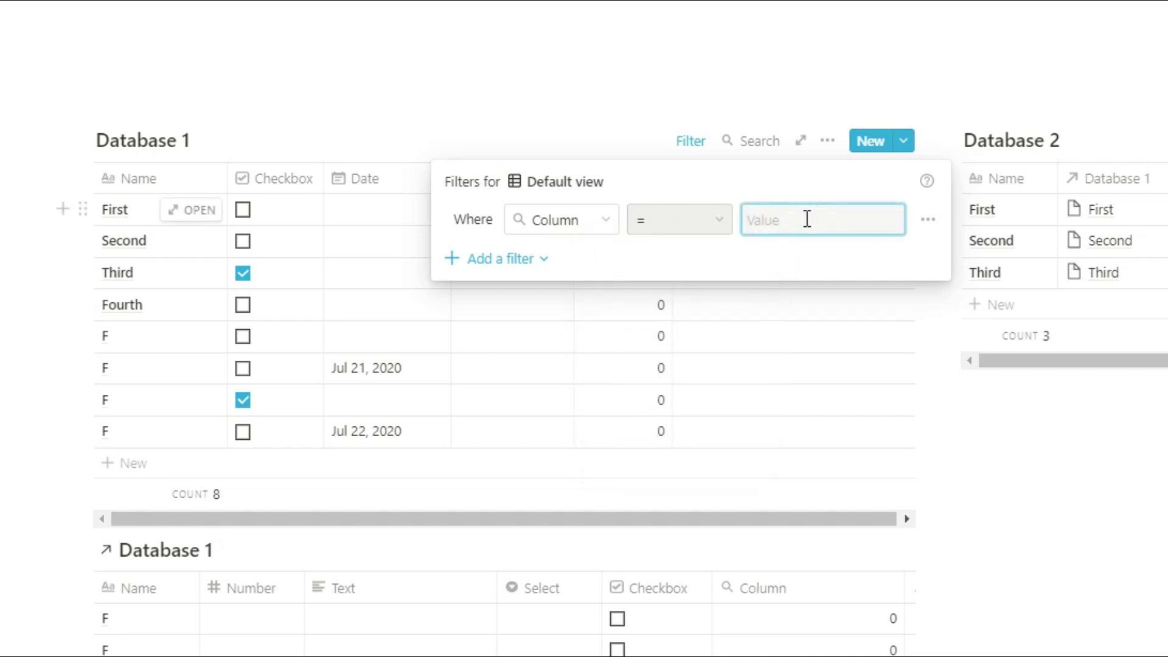
text(10)
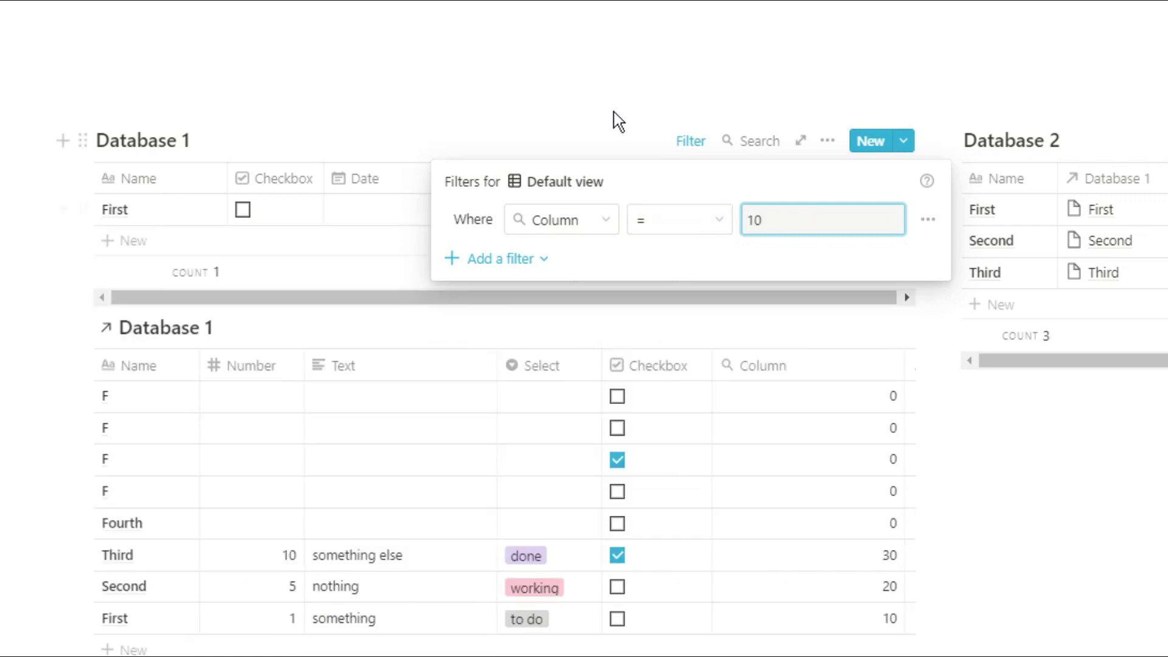
click(613, 118)
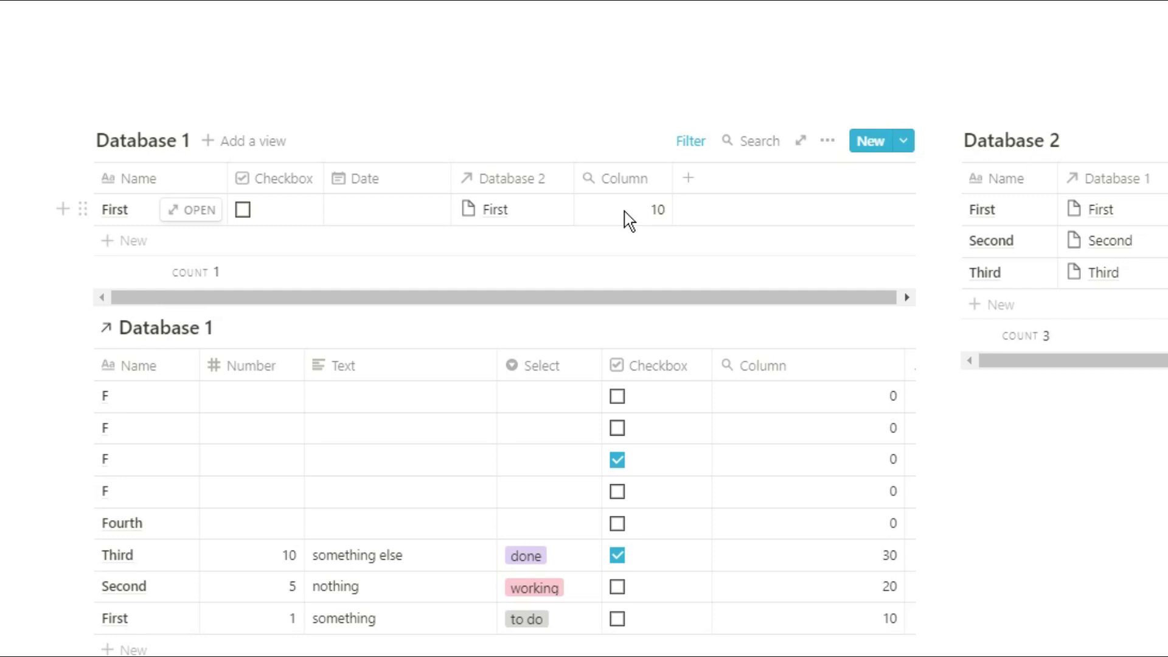
Step: Change the Column filter to show rows greater than 10
click(692, 140)
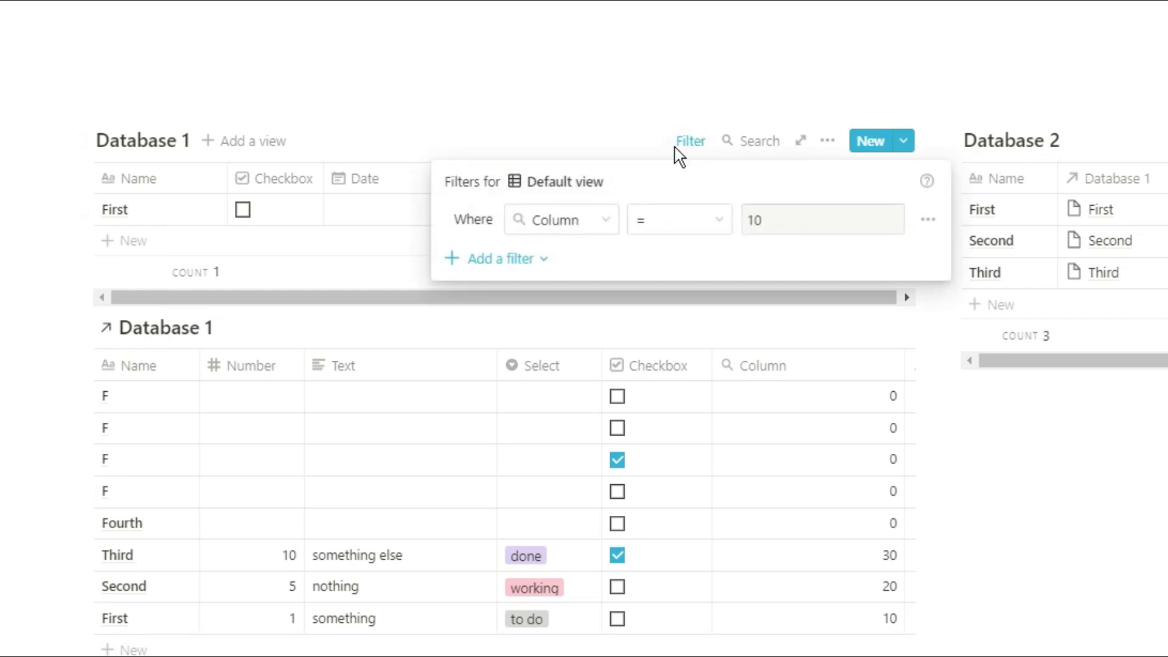
click(646, 225)
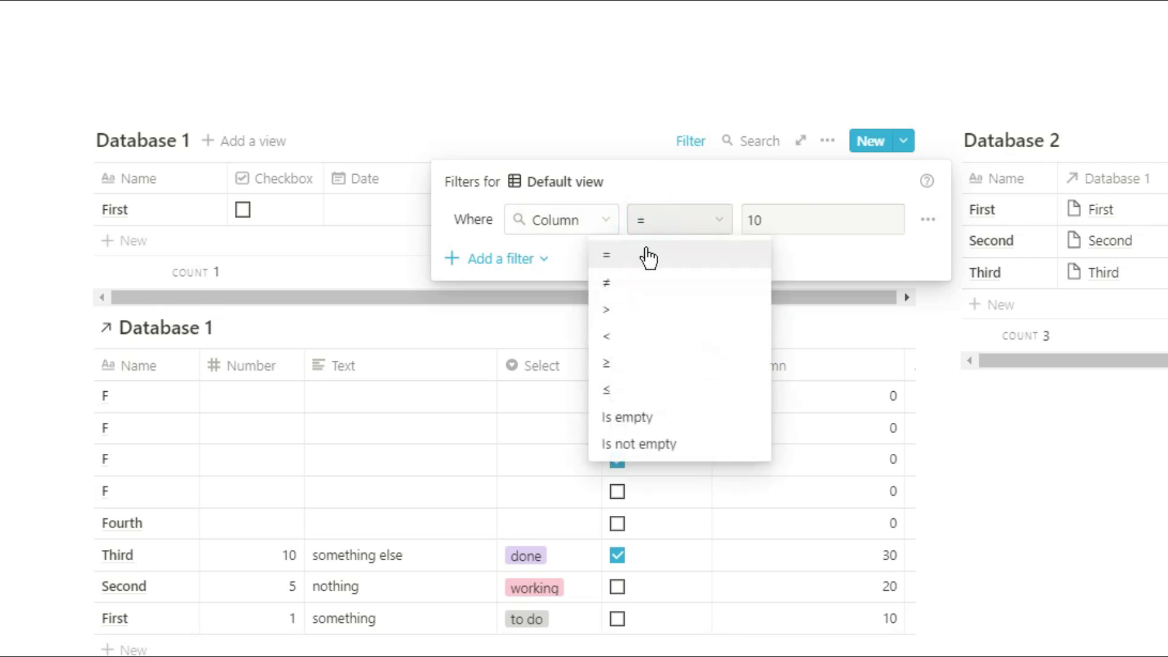
click(640, 311)
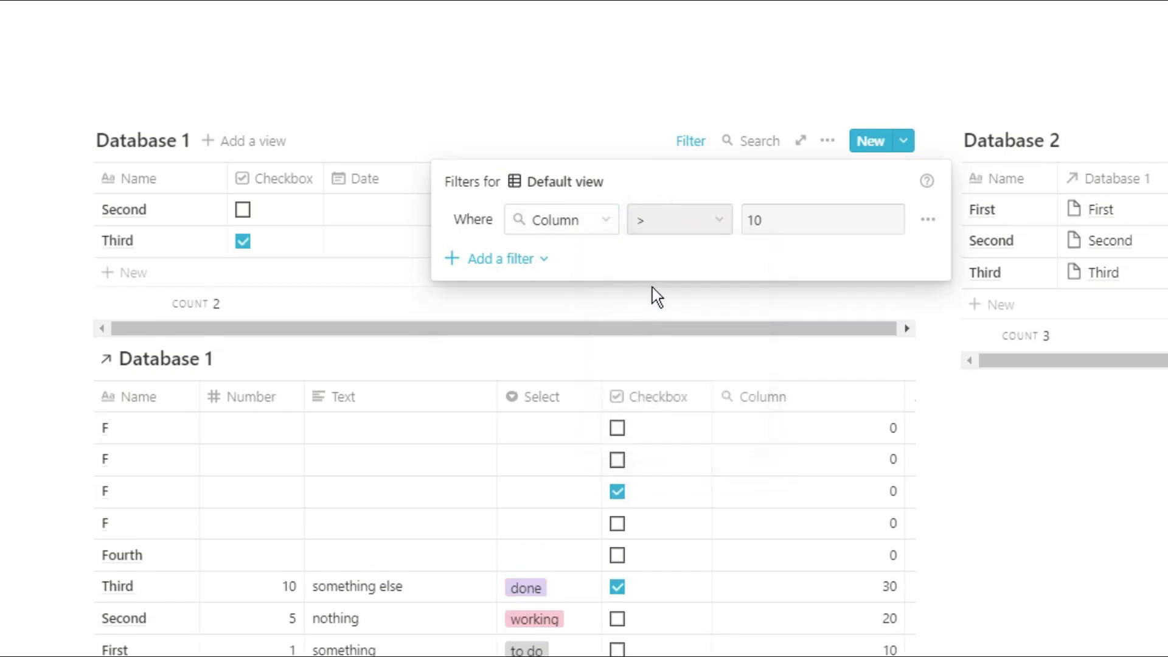
click(591, 130)
Step: Switch the rollup Column to roll up Name instead of Number
click(609, 214)
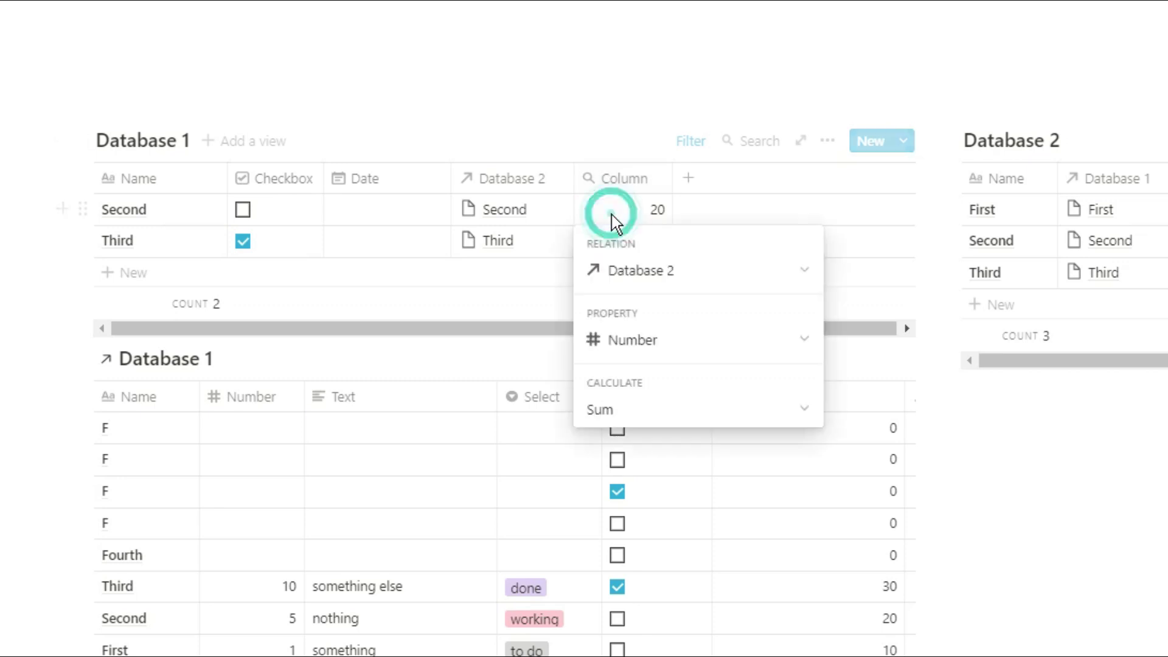
click(630, 342)
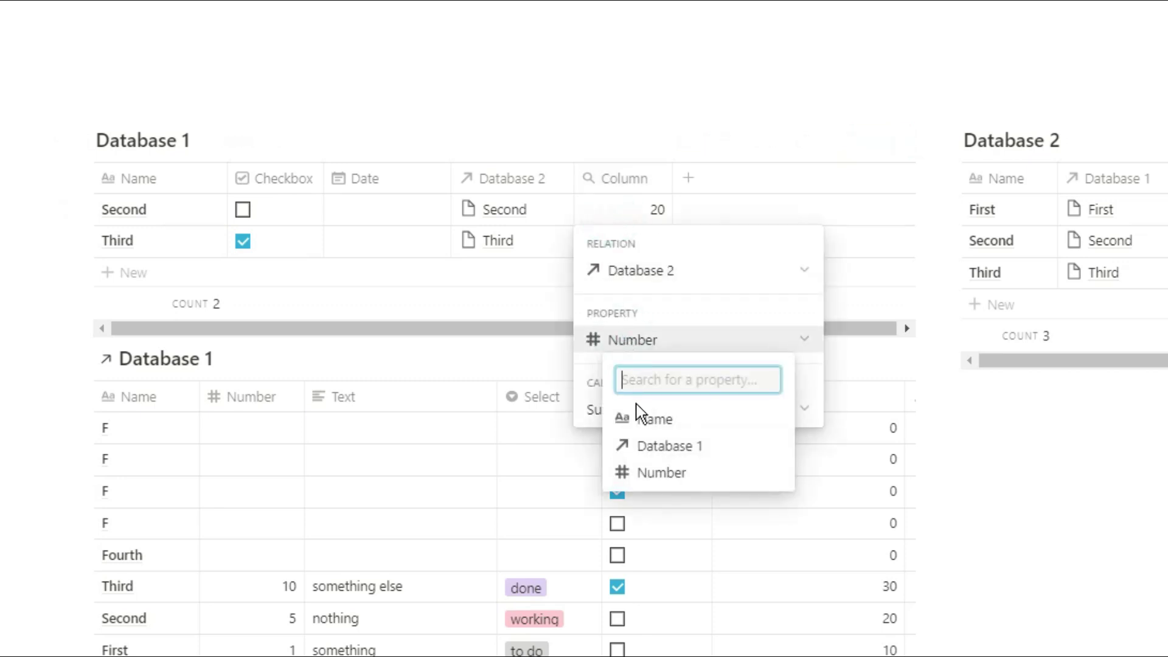
click(614, 420)
click(601, 131)
Step: Reopen the view's filter settings to add another filter
click(827, 141)
click(878, 335)
click(667, 317)
Step: Add a rollup Column filter with Any Contains, try the value 10, then clear it
click(560, 348)
click(588, 221)
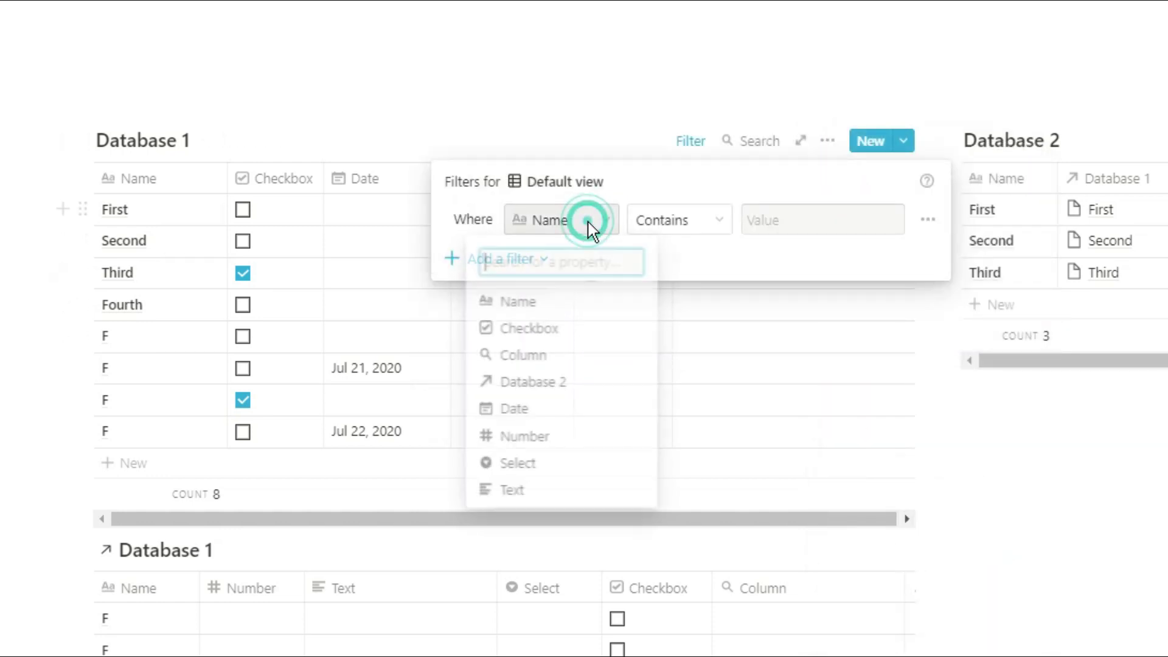
click(490, 359)
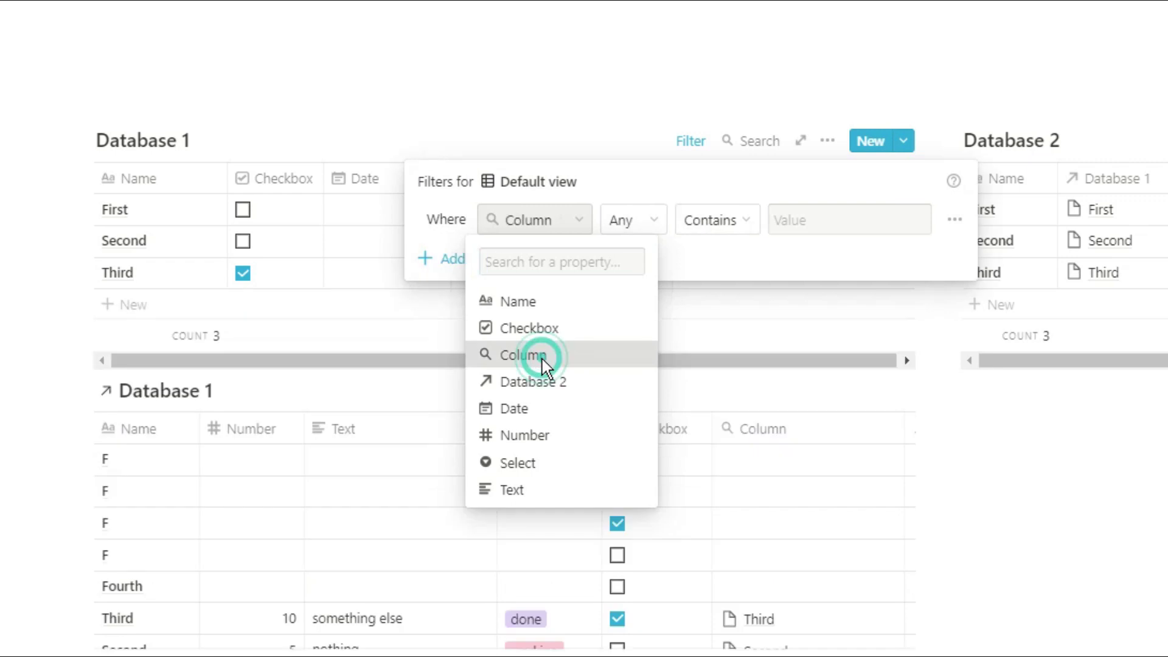
click(649, 225)
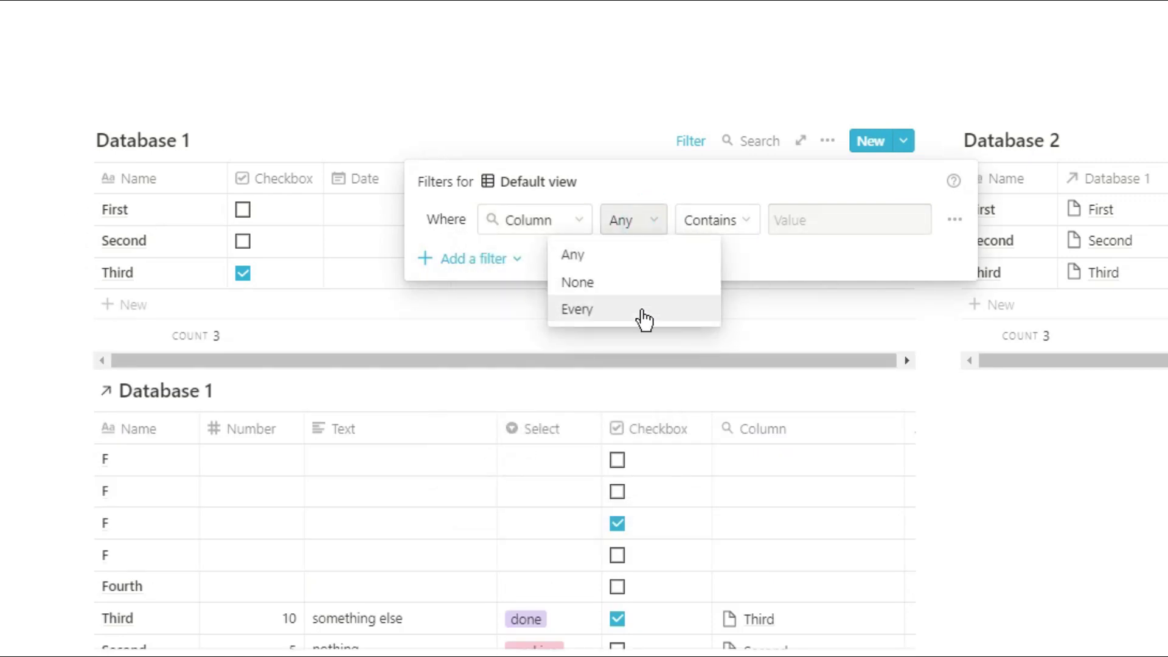
click(738, 225)
click(804, 221)
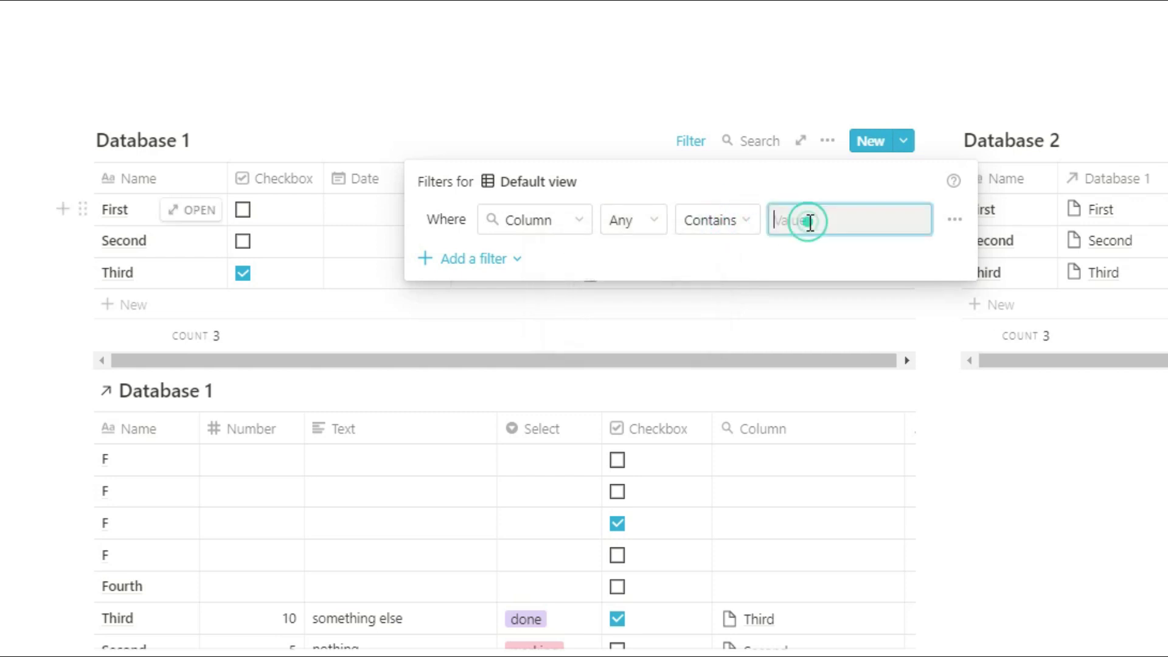
text(1)
key(BackSpace)
text(0)
key(BackSpace)
text(10)
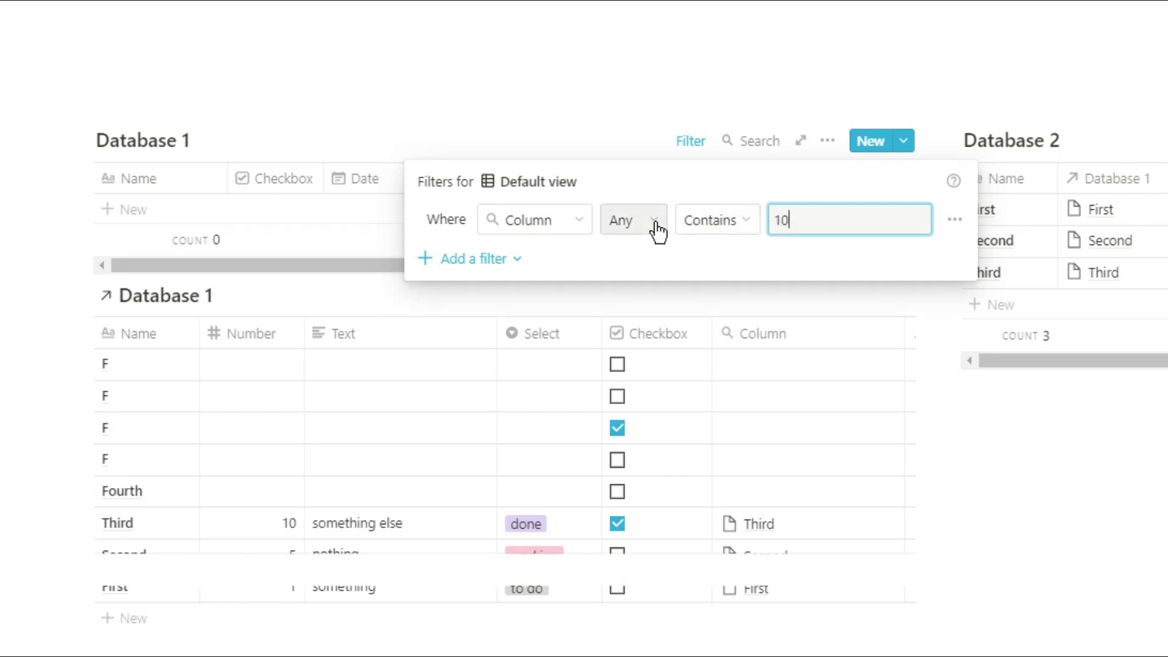
key(BackSpace)
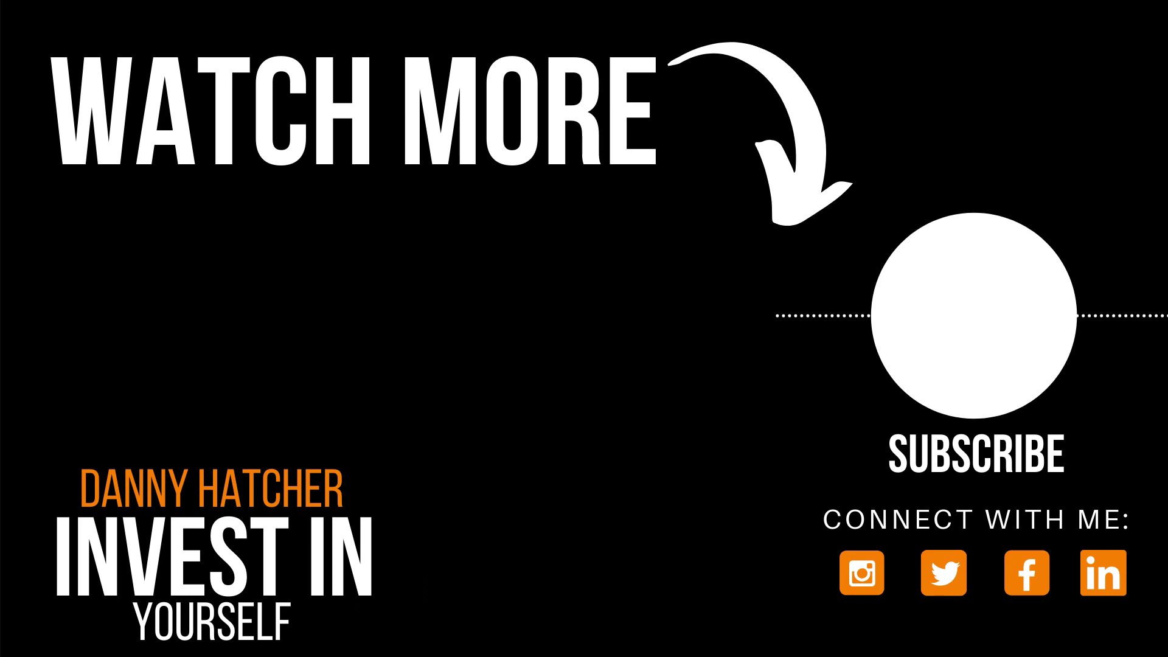